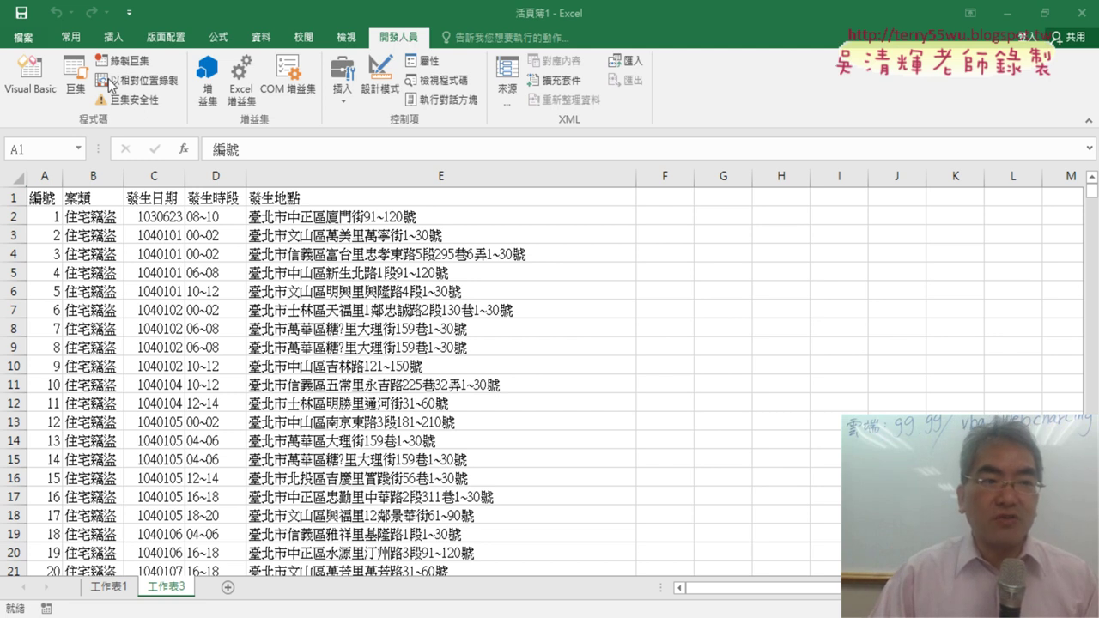
Open the Macro dialog listing the workbook's 住宅竊盜下載 macro.
left_click(77, 86)
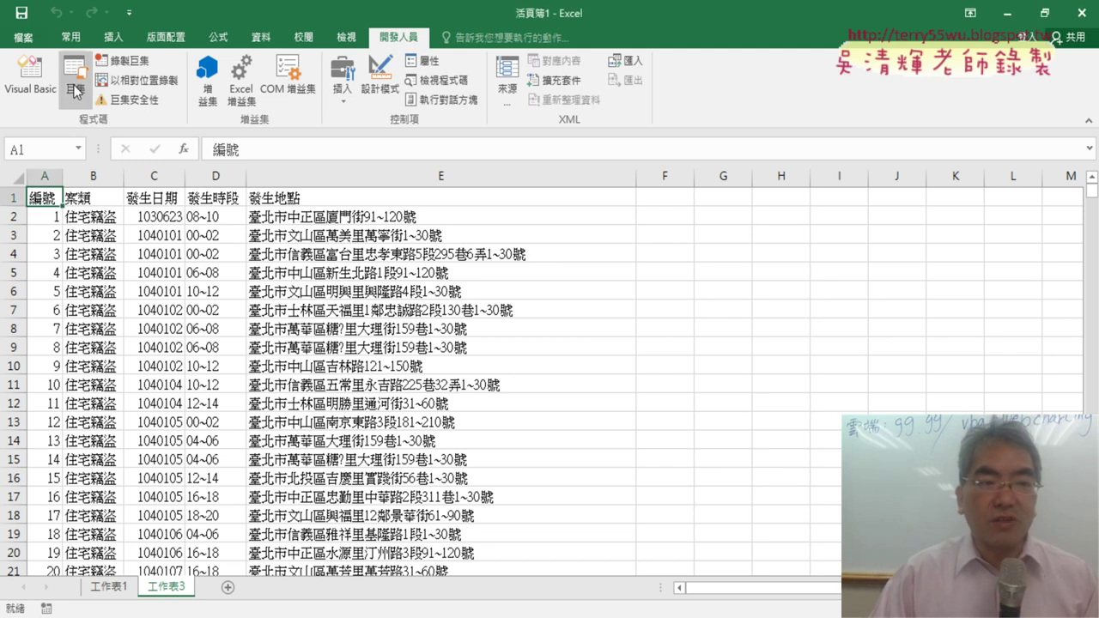
left_click(75, 86)
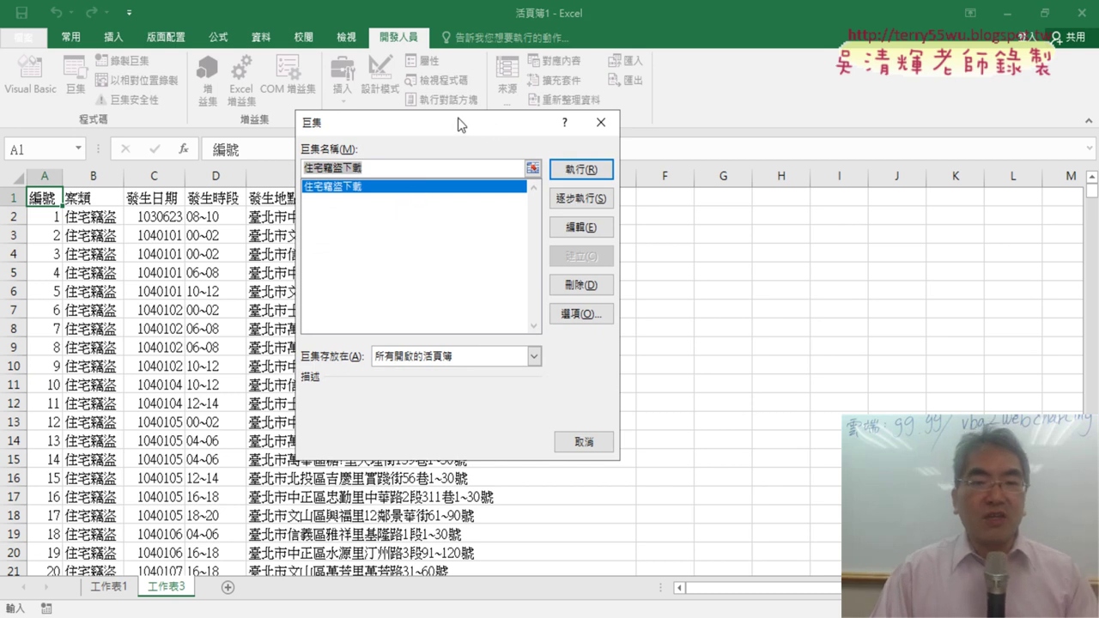
Edit the 住宅竊盜下載 macro to show its Module1 QueryTables code in the VBA editor.
left_click(581, 228)
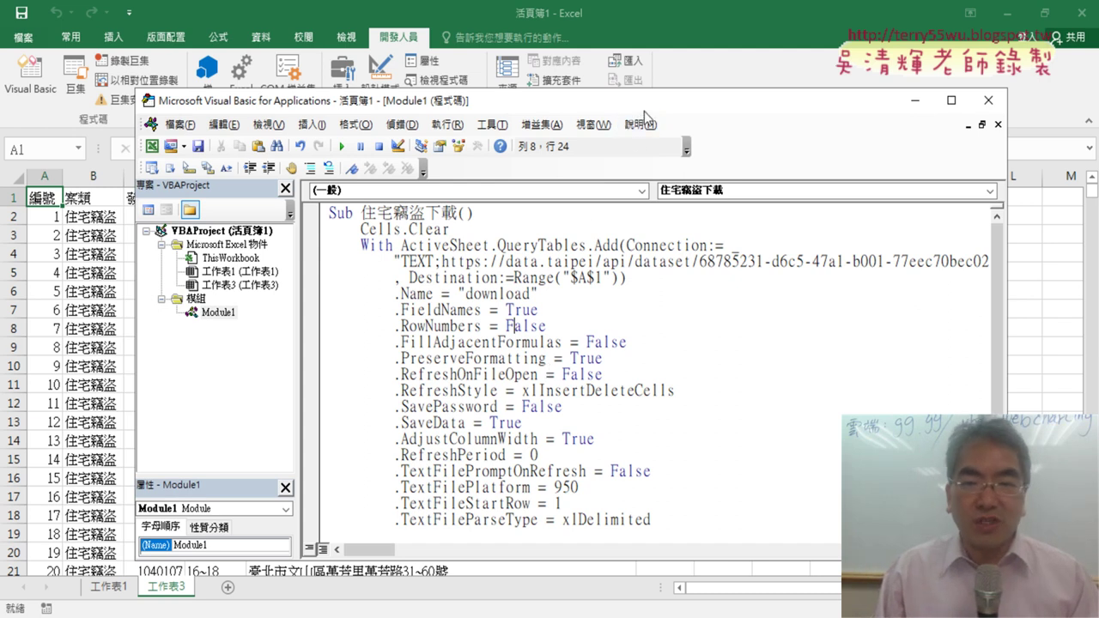
Place the VBA editor beside the sheet and run the 住宅竊盜下載 macro.
left_click_drag(642, 109, 705, 82)
left_click_drag(1071, 242, 976, 241)
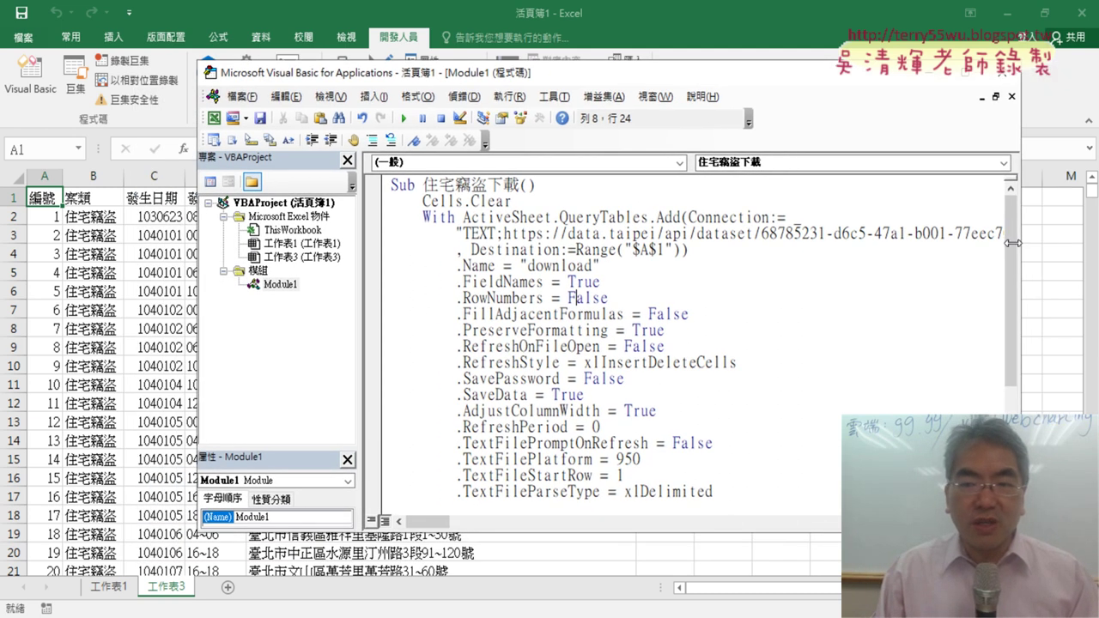
left_click_drag(614, 283, 611, 299)
left_click(403, 119)
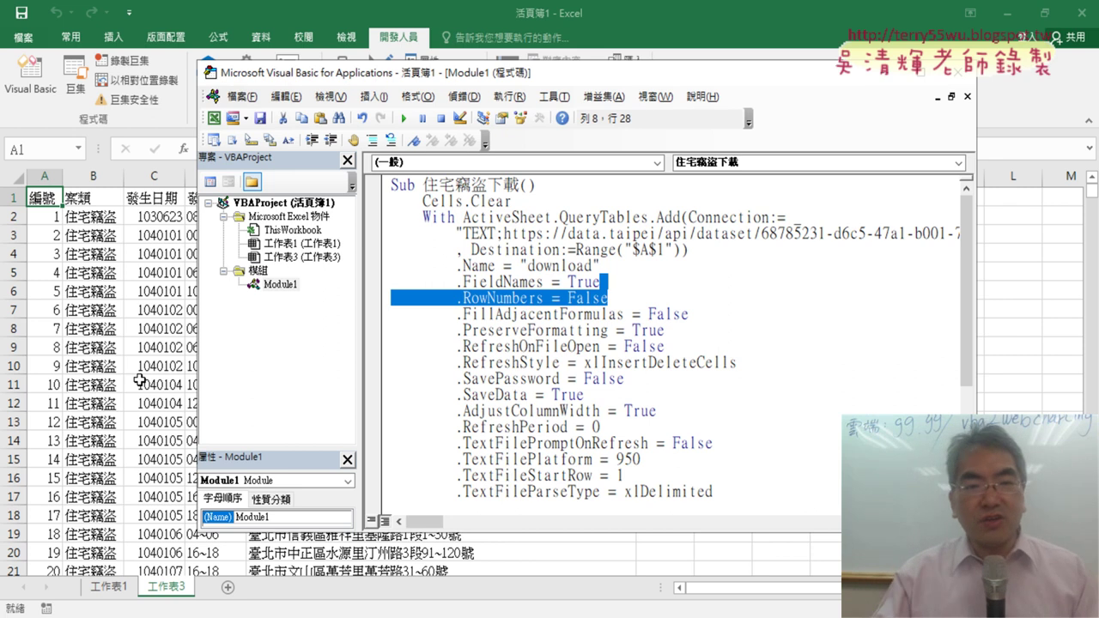
Enlarge the editor and open Module1's code showing the query-table settings.
left_click_drag(469, 79, 486, 38)
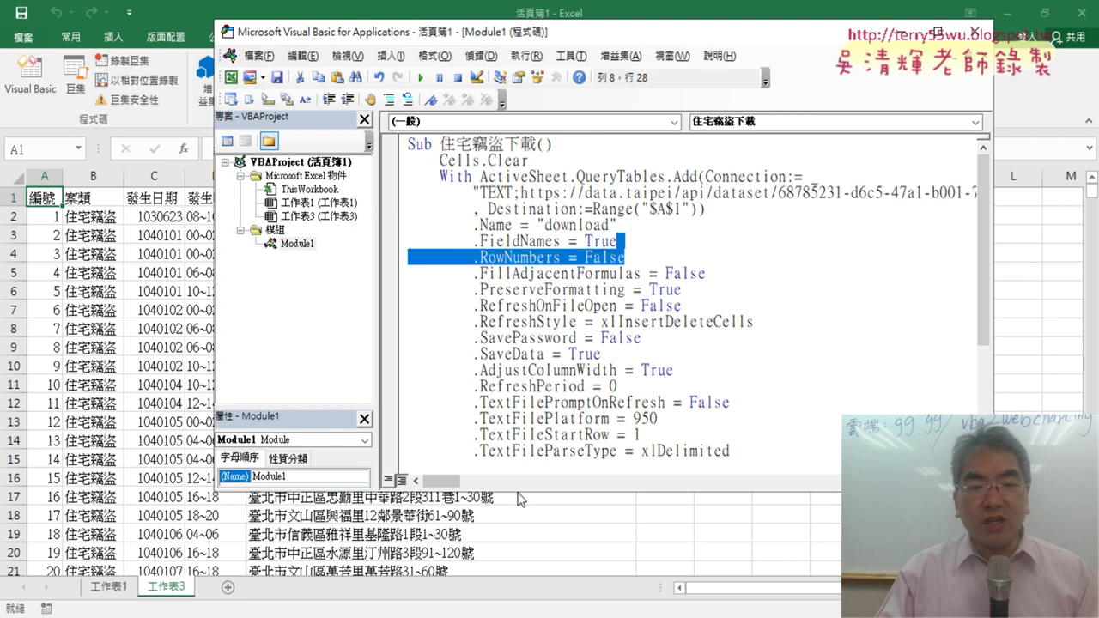
left_click_drag(517, 495, 517, 562)
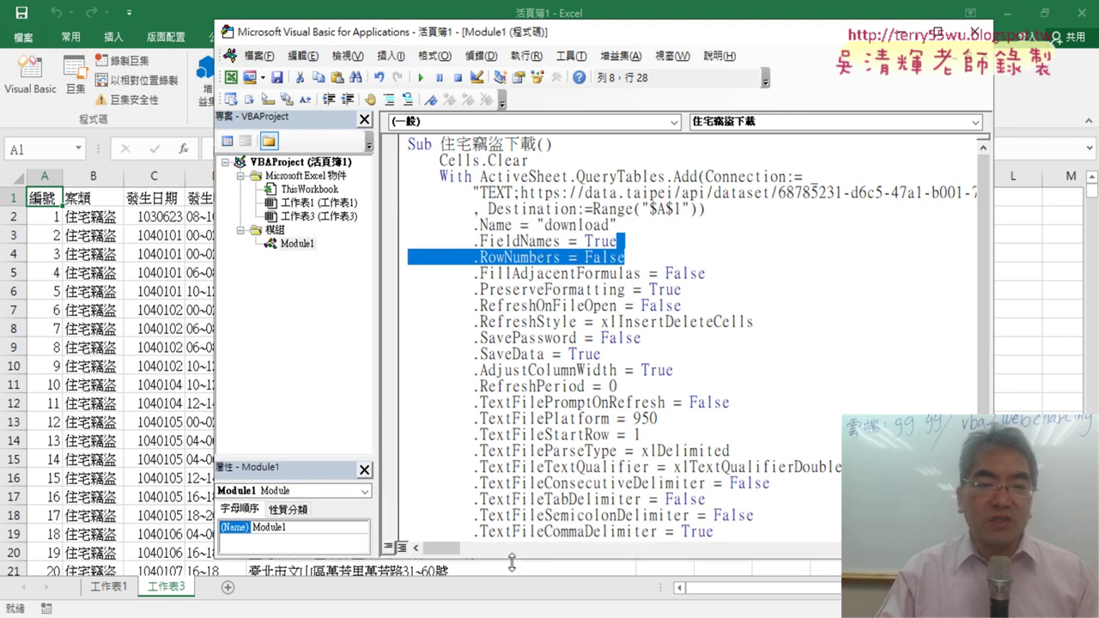
left_click(297, 245)
double_click(300, 247)
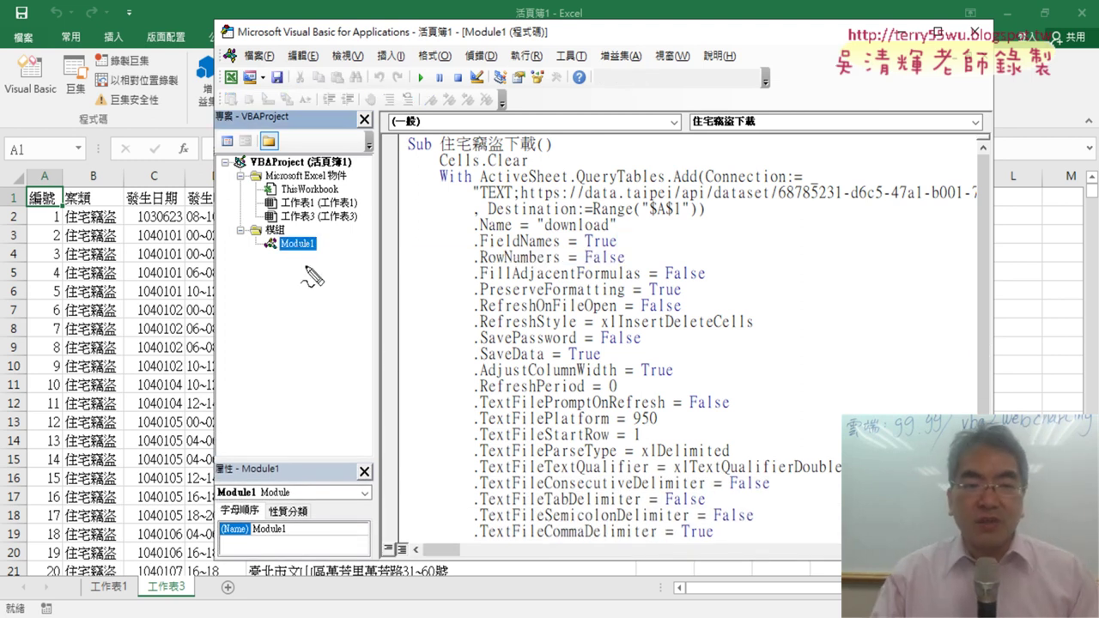
left_click_drag(307, 271, 302, 267)
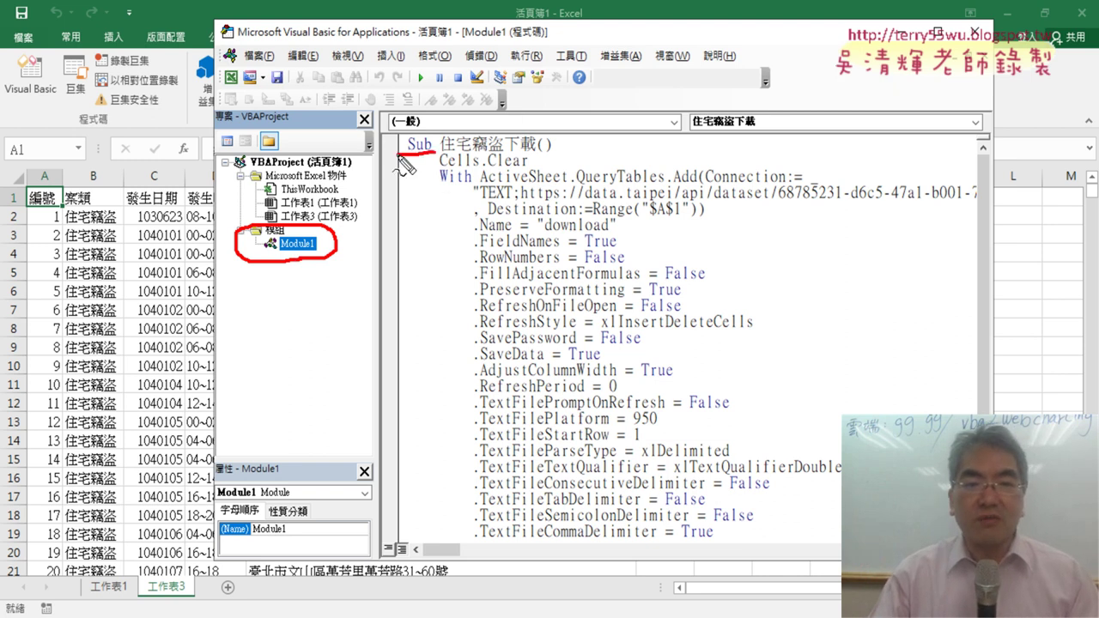
left_click_drag(437, 138, 427, 161)
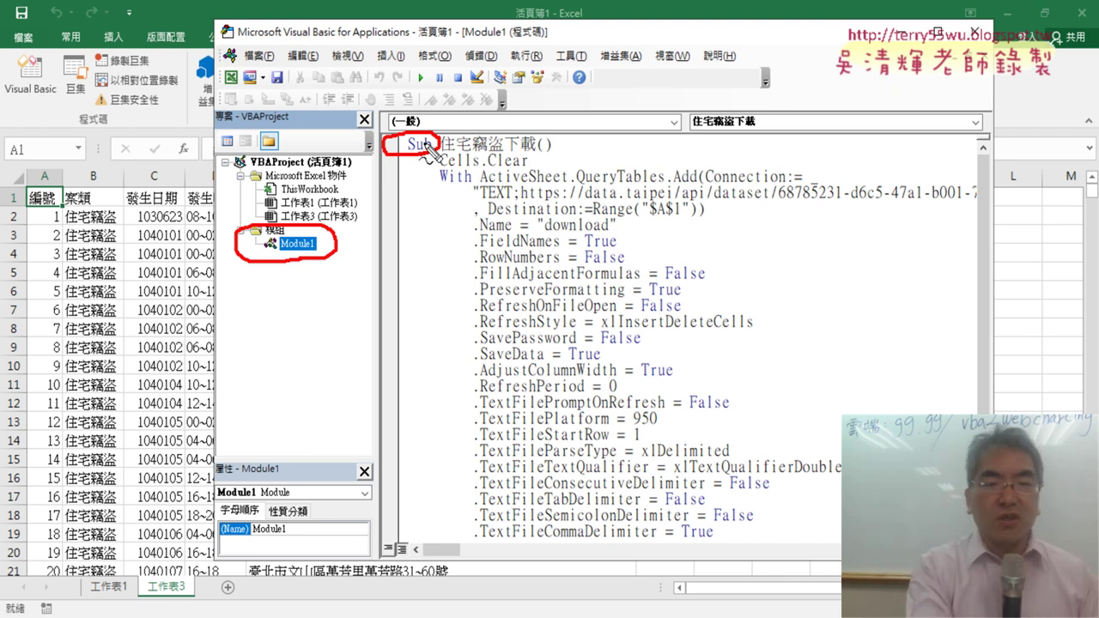
key("Escape")
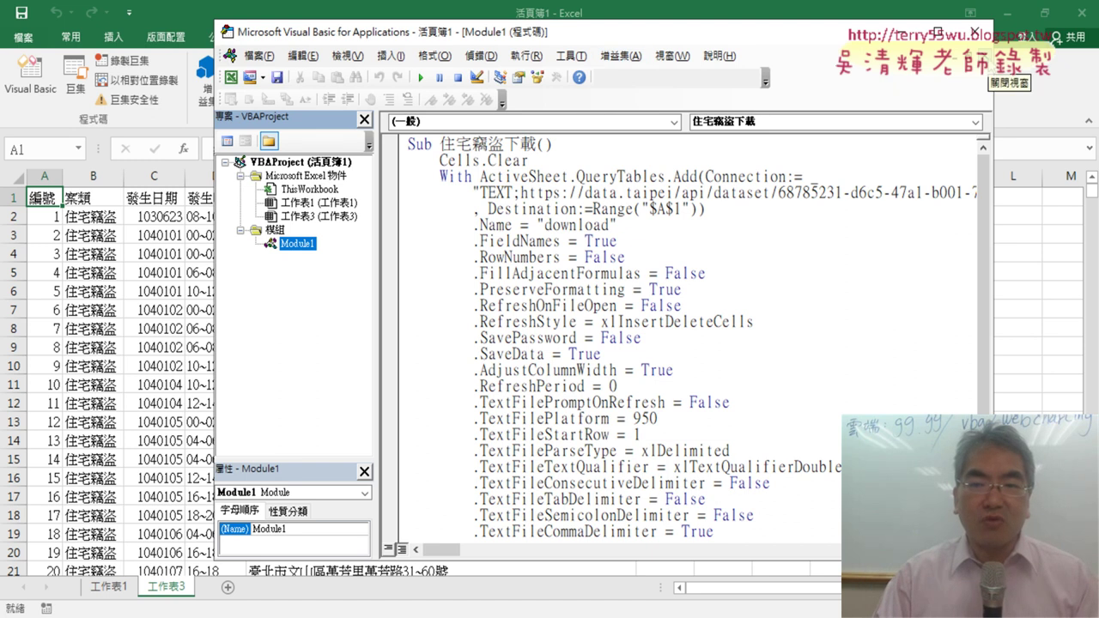
left_click(980, 55)
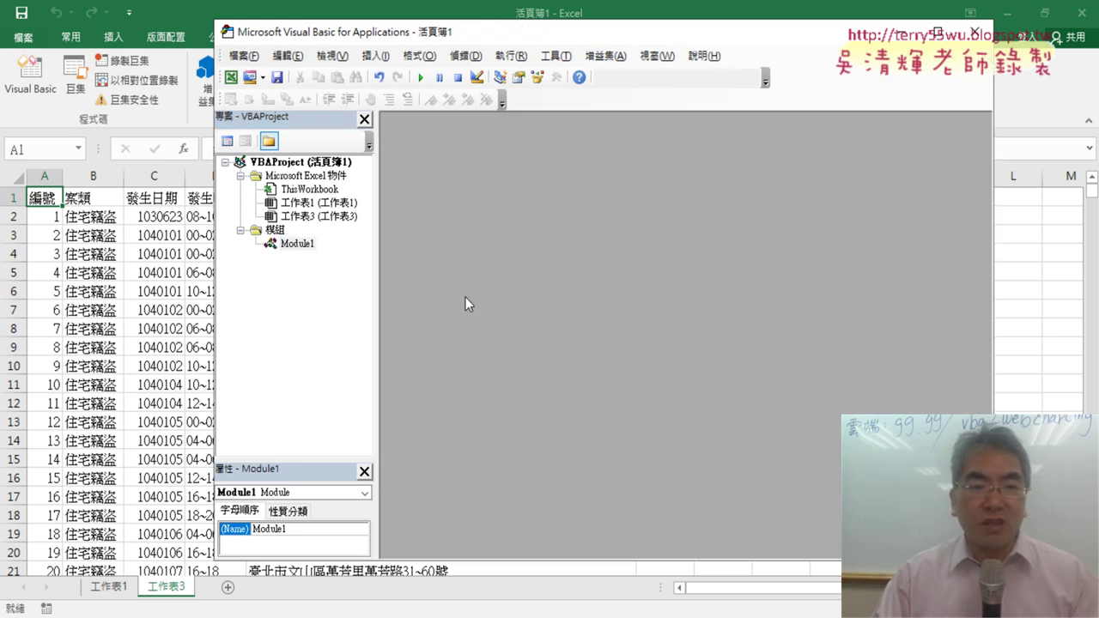
double_click(292, 245)
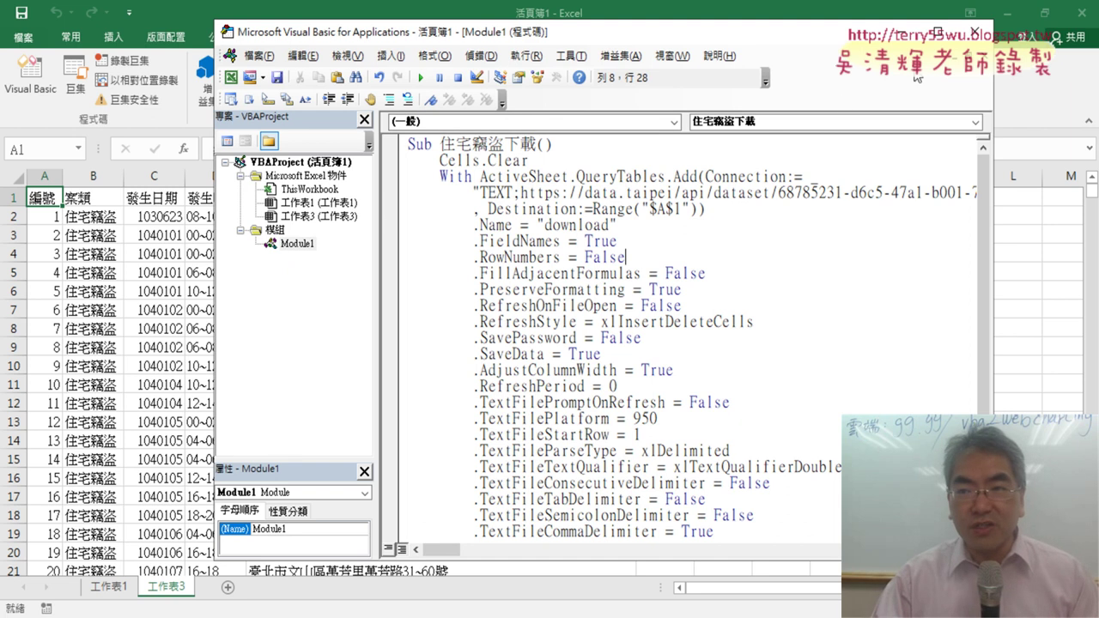
key("ctrl+F4")
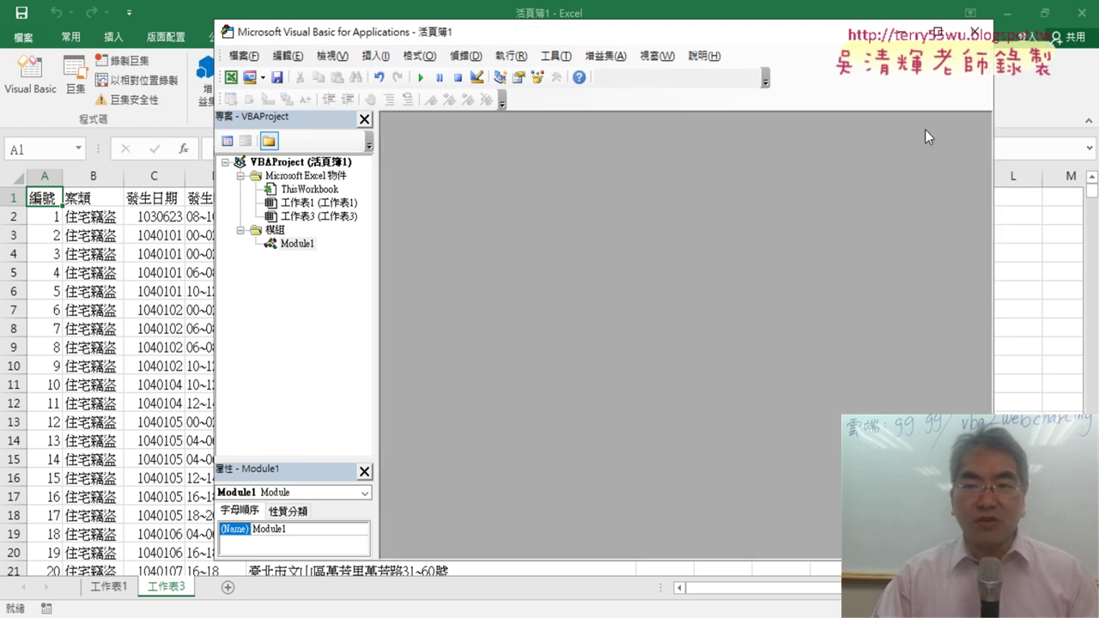
left_click(974, 32)
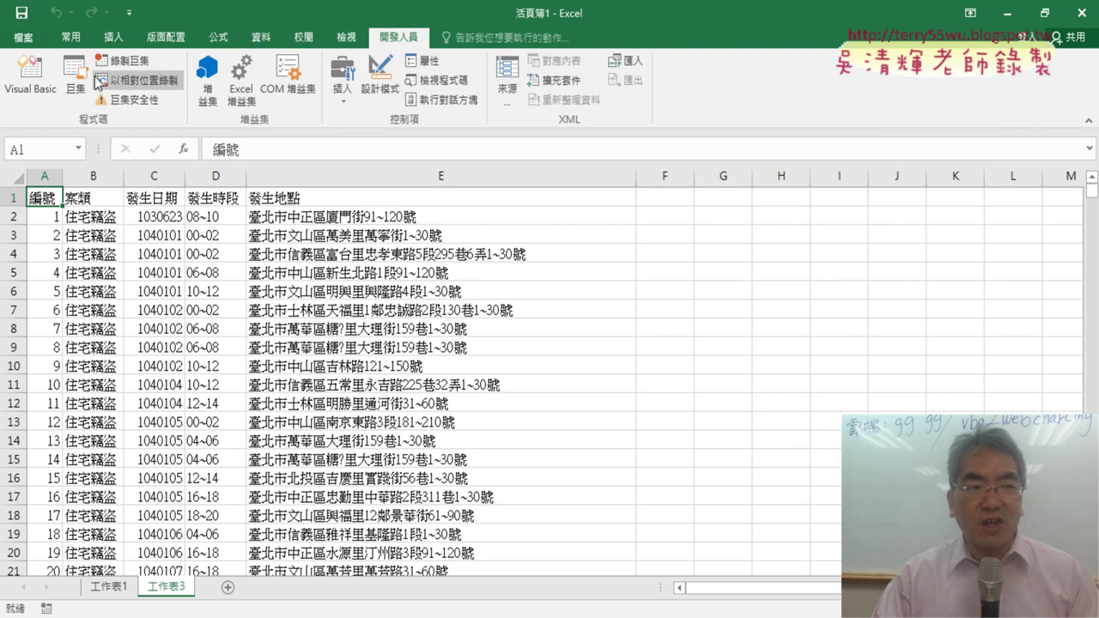
left_click(76, 77)
left_click(586, 228)
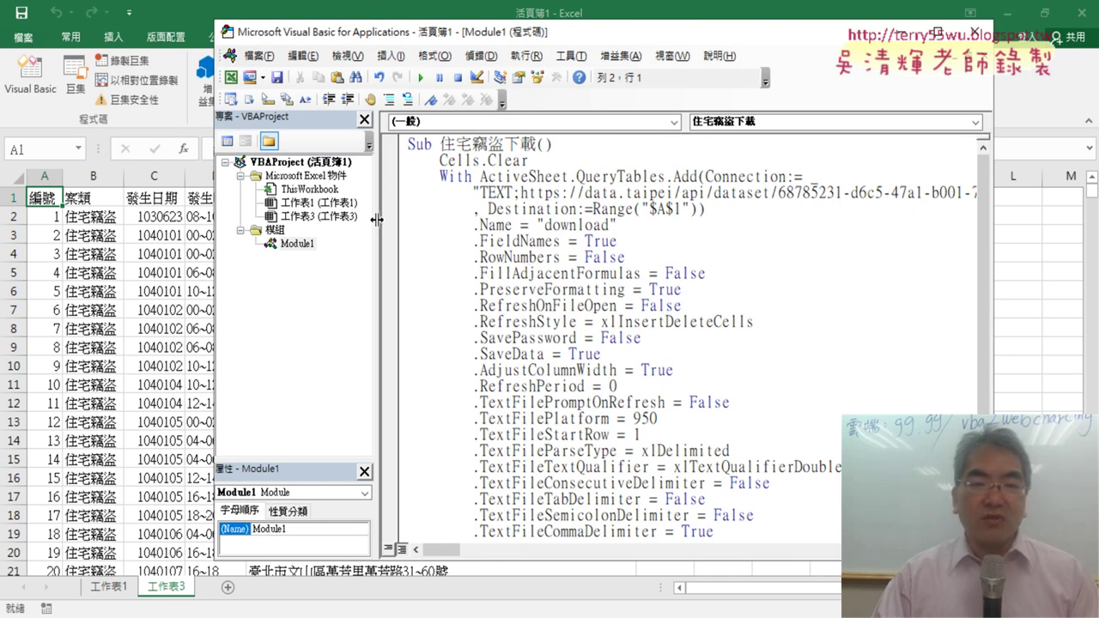
left_click_drag(374, 222, 346, 232)
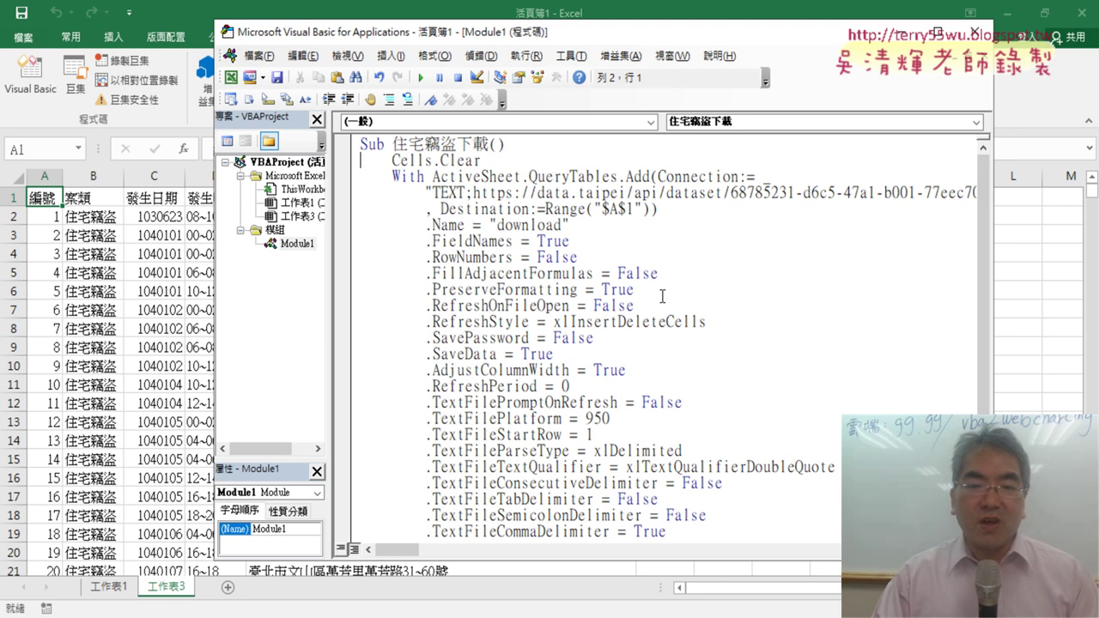
scroll(662, 296, "down", 1)
scroll(516, 227, "up", 1)
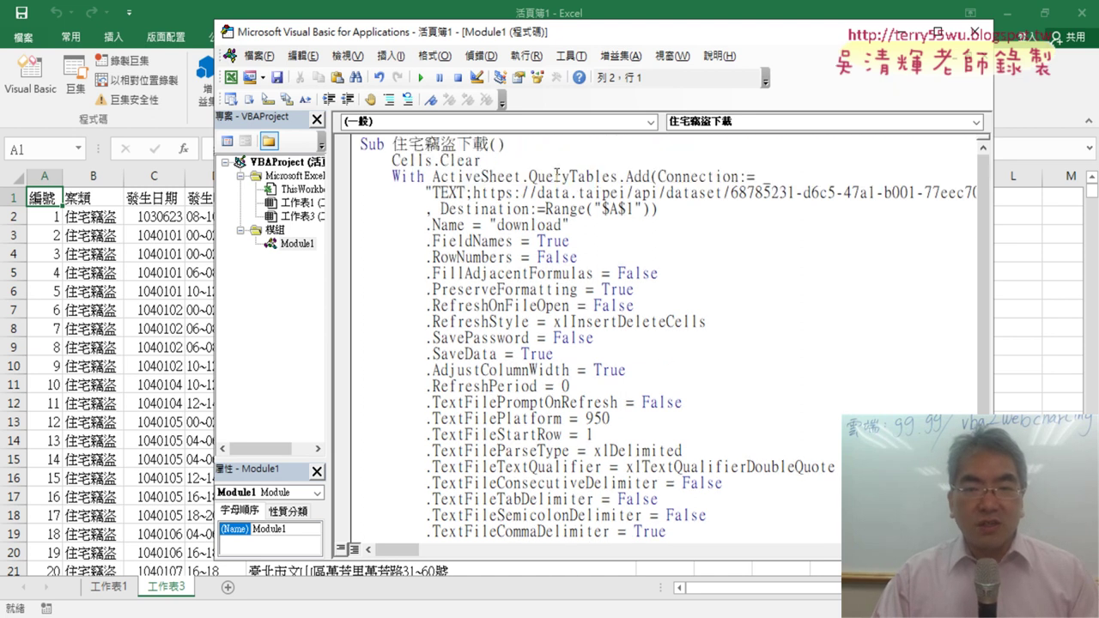
left_click(939, 32)
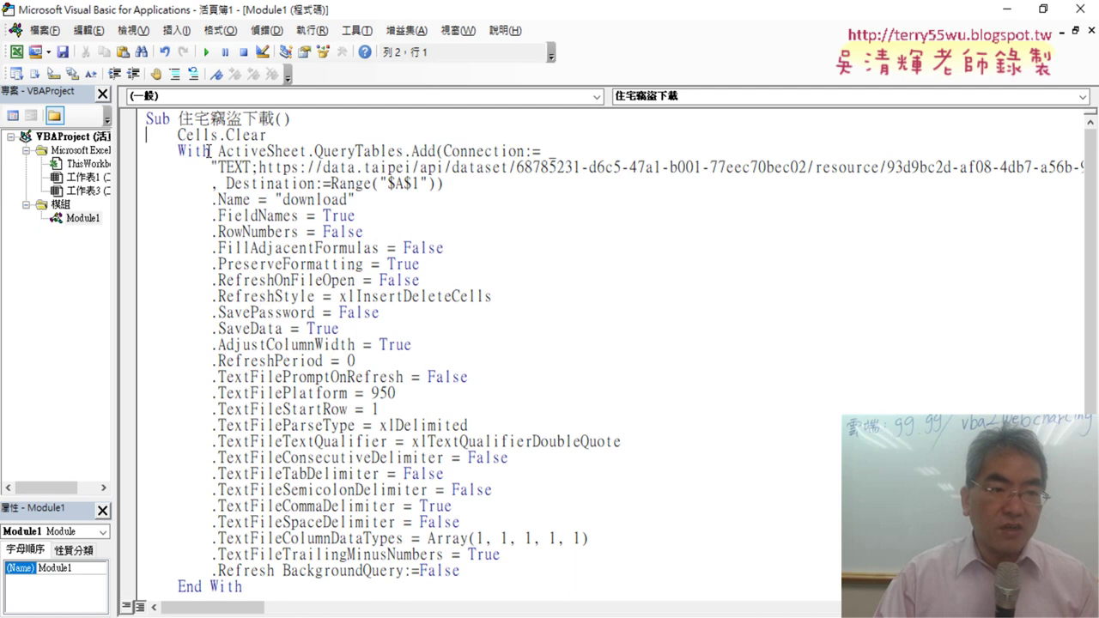
left_click_drag(209, 152, 177, 151)
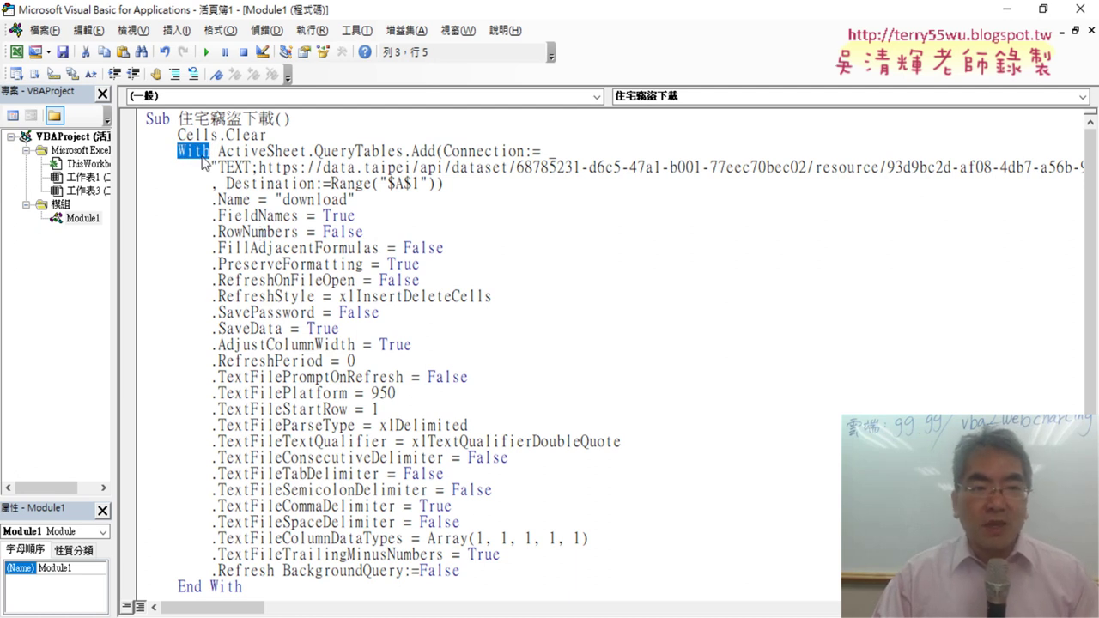
left_click_drag(216, 151, 405, 151)
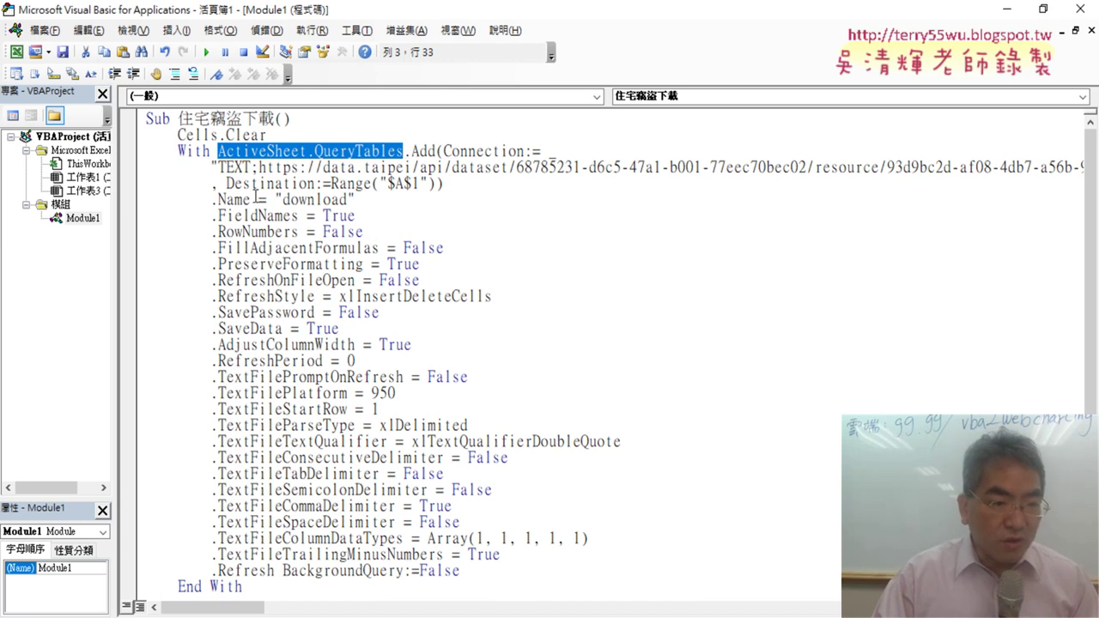
left_click_drag(210, 201, 218, 201)
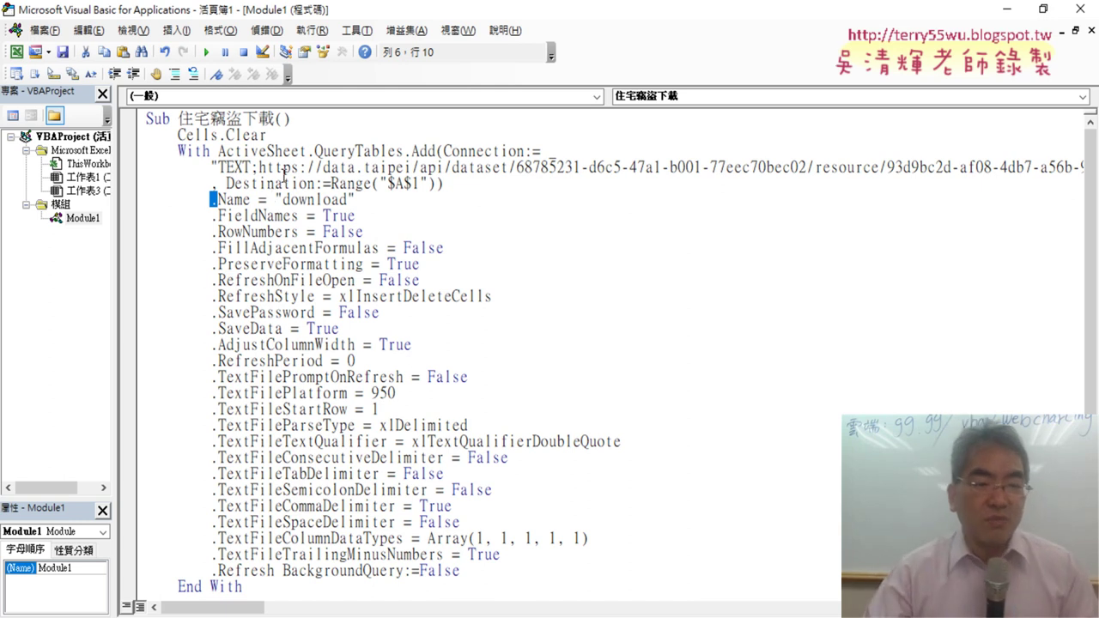
left_click_drag(218, 151, 307, 152)
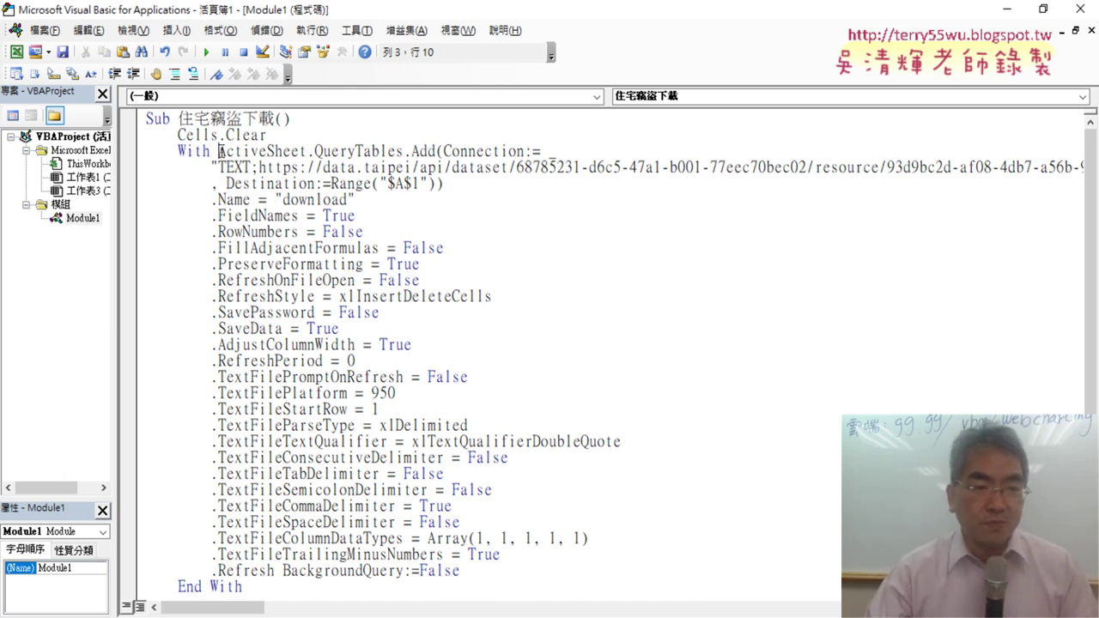
double_click(392, 15)
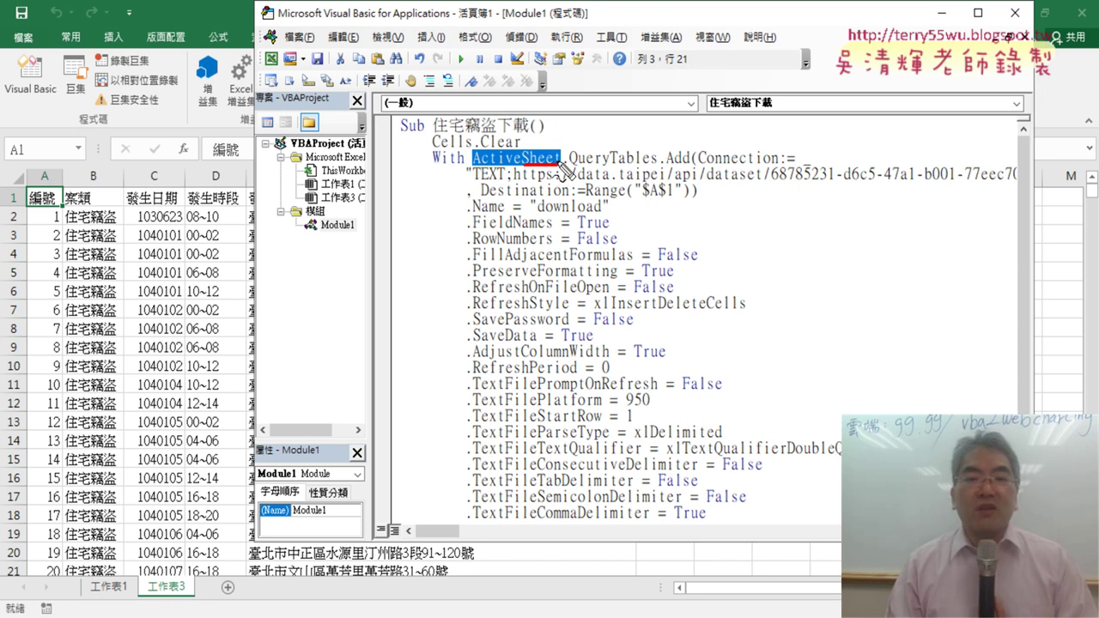
mouse_move(164, 605)
left_mouse_down()
mouse_move(206, 602)
mouse_move(137, 610)
mouse_move(163, 588)
mouse_move(204, 581)
mouse_move(198, 602)
left_mouse_up()
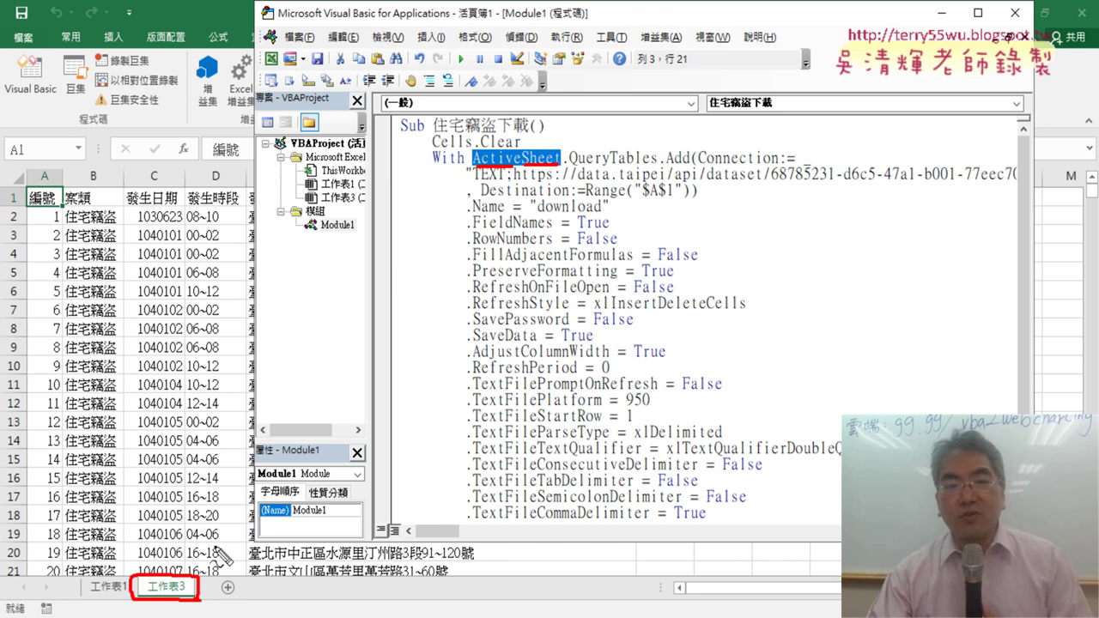
mouse_move(207, 509)
left_mouse_down()
mouse_move(177, 567)
mouse_move(172, 550)
mouse_move(210, 539)
left_mouse_up()
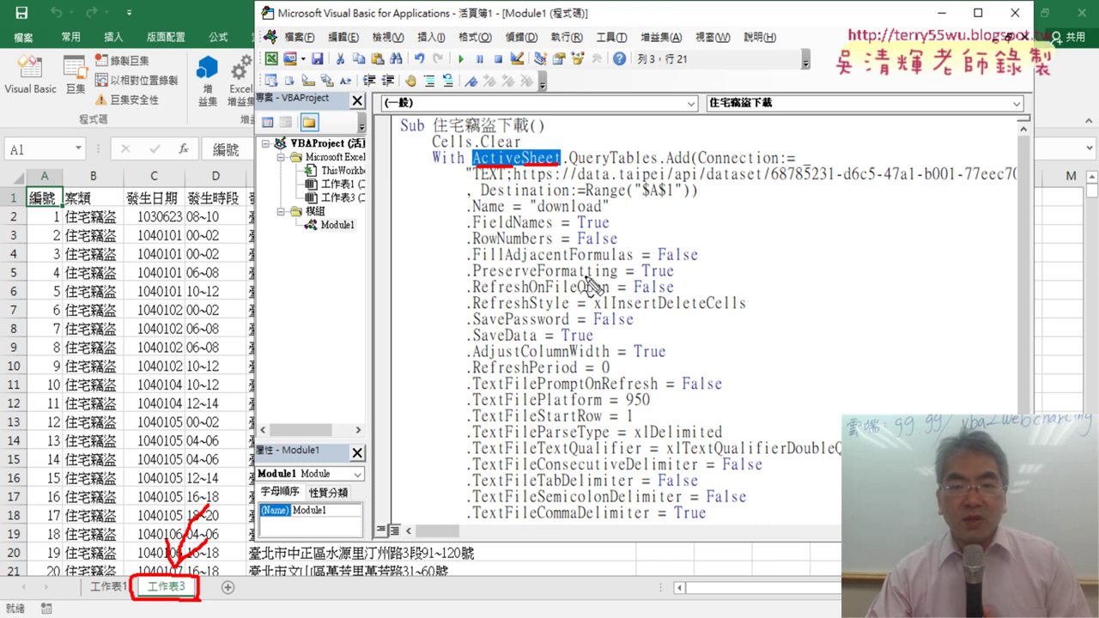
left_click_drag(570, 164, 658, 166)
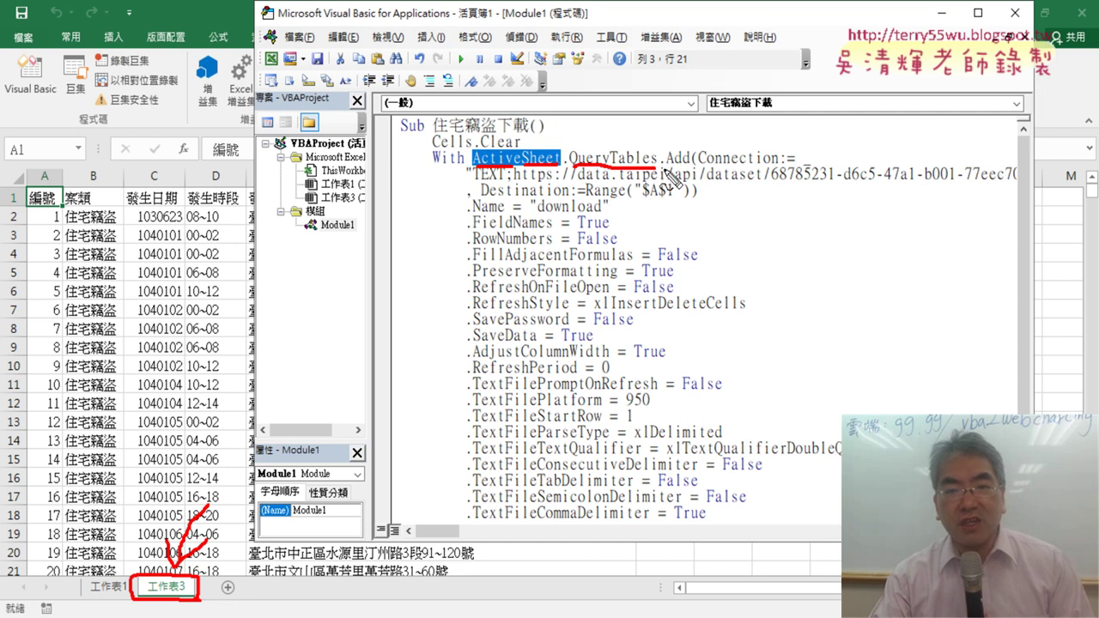
left_click_drag(664, 166, 683, 167)
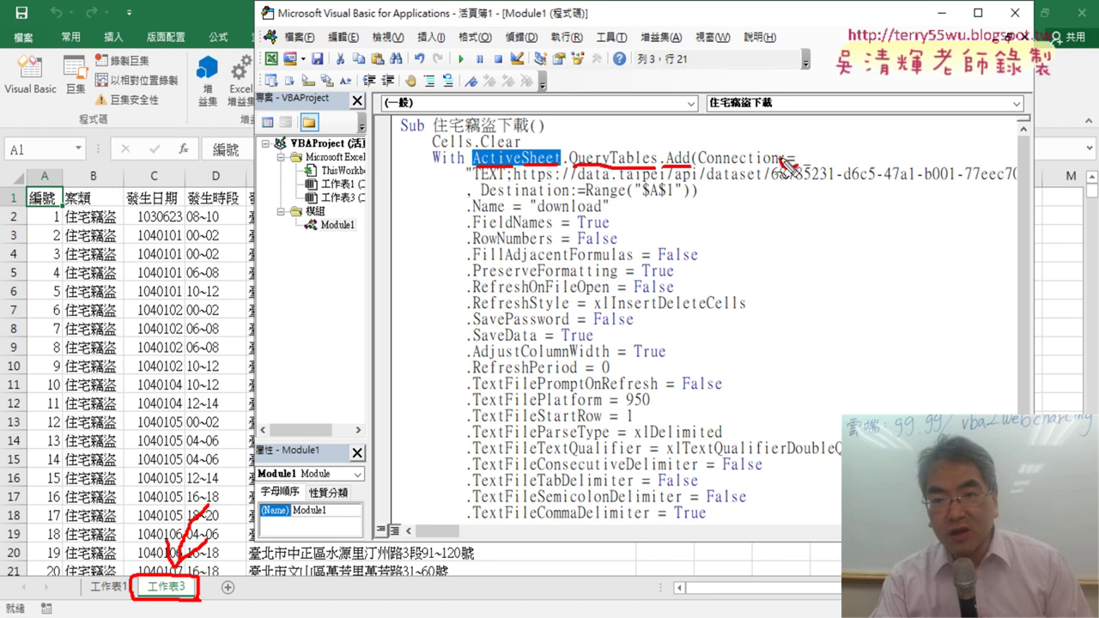
left_click_drag(784, 159, 790, 150)
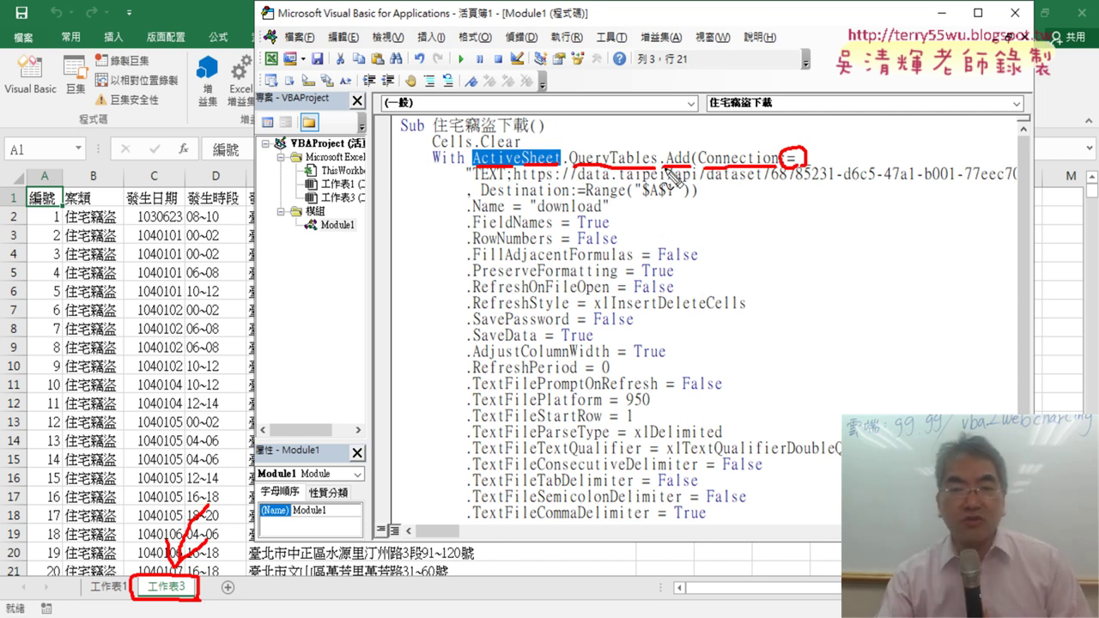
key("Escape")
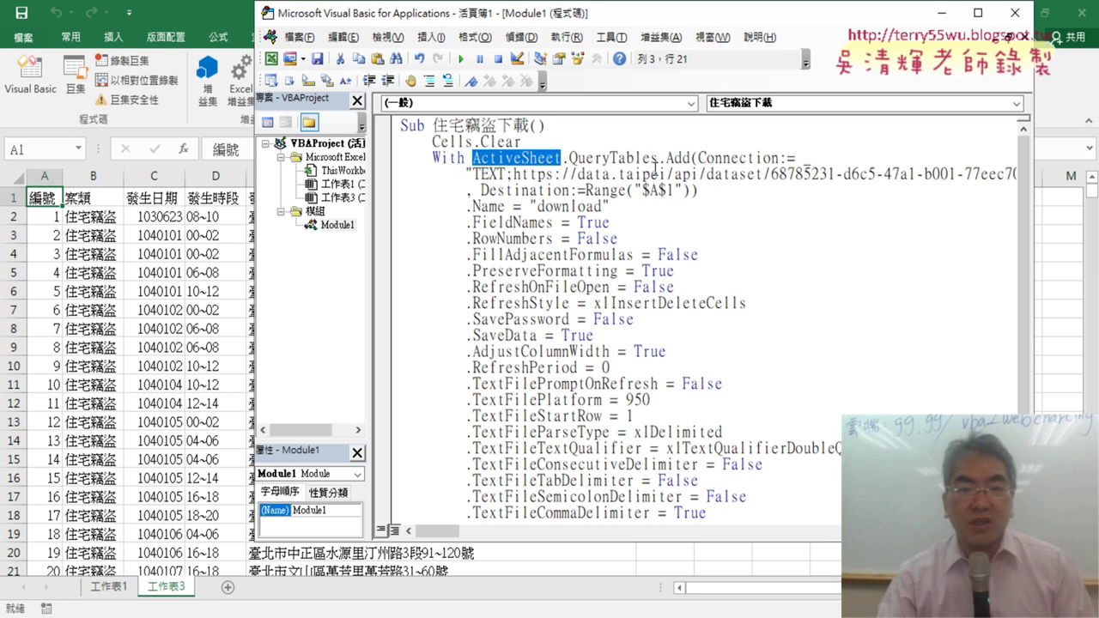
Move and widen the editor, then highlight the TEXT prefix of the connection string.
left_click_drag(598, 16, 440, 22)
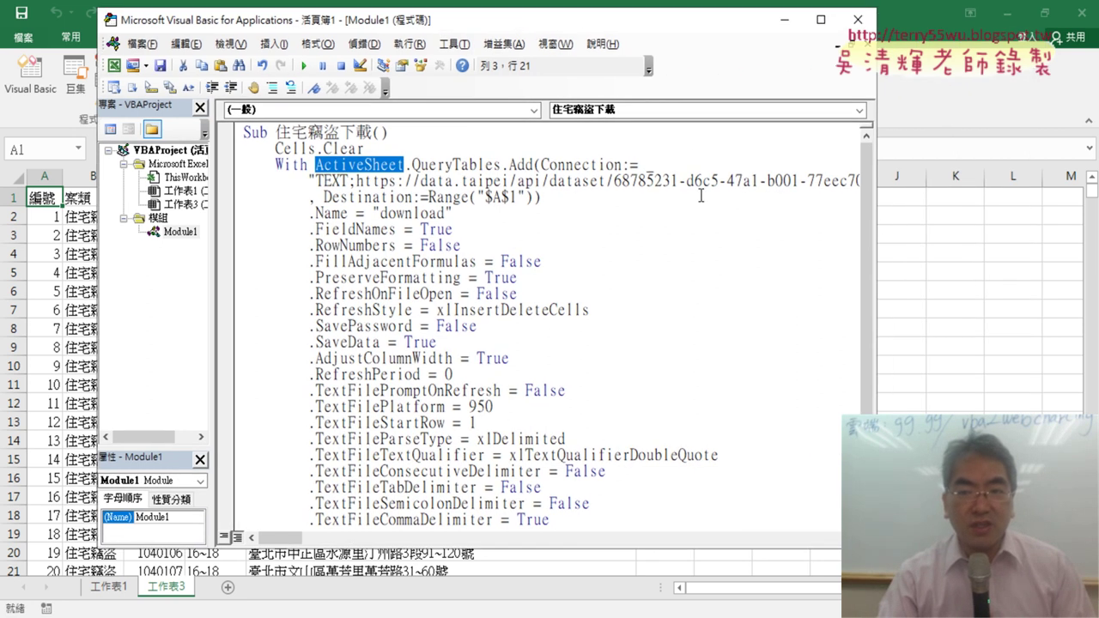
left_click_drag(876, 258, 1063, 258)
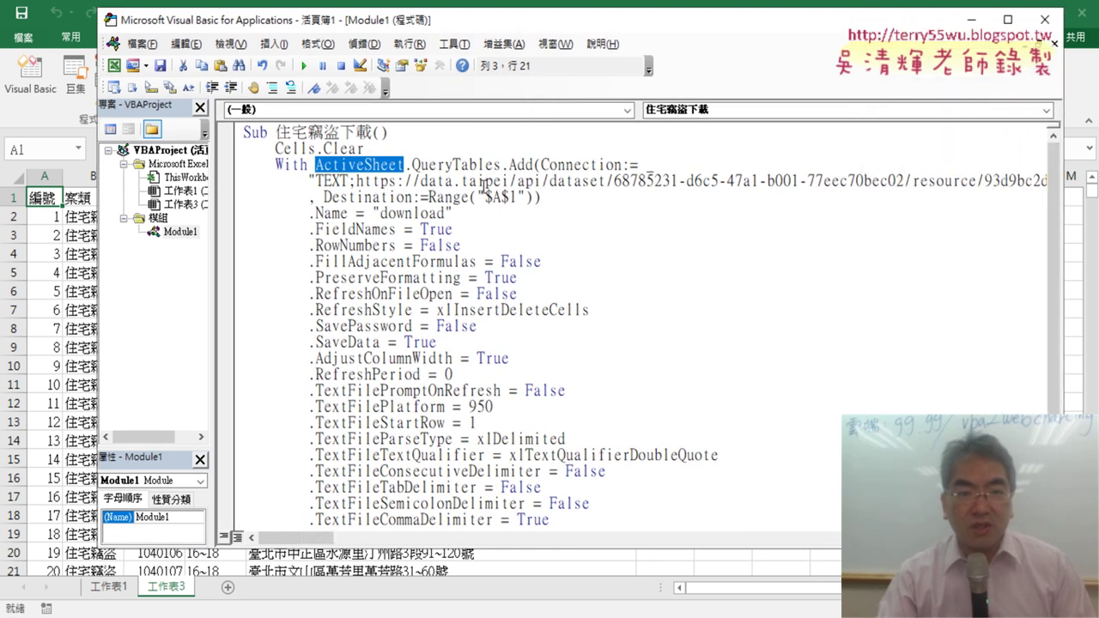
left_click_drag(316, 181, 348, 181)
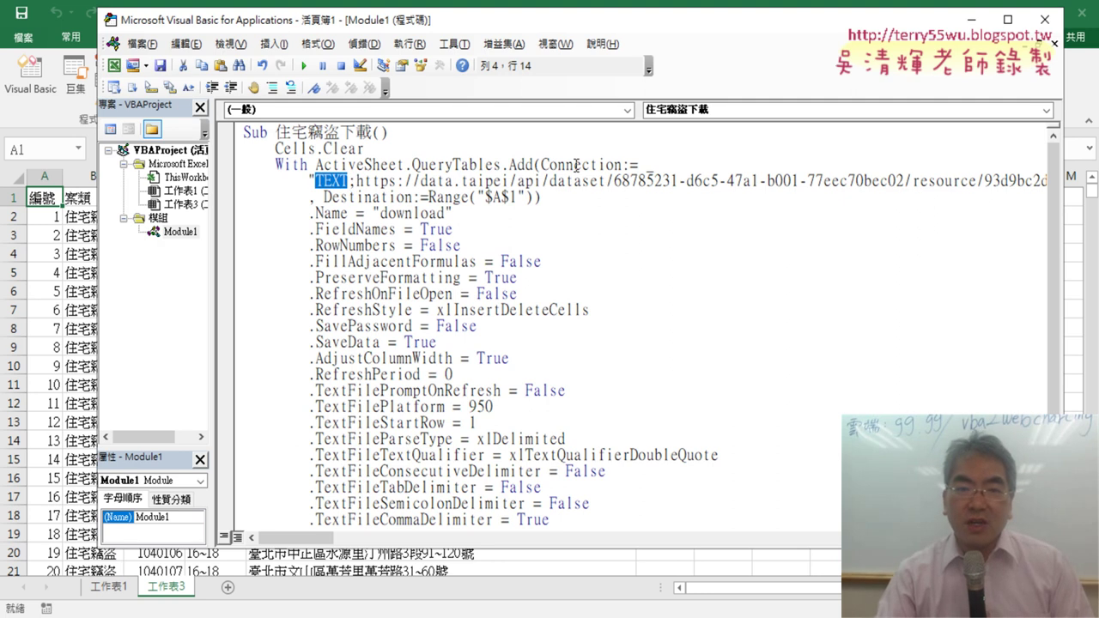
left_click(350, 180)
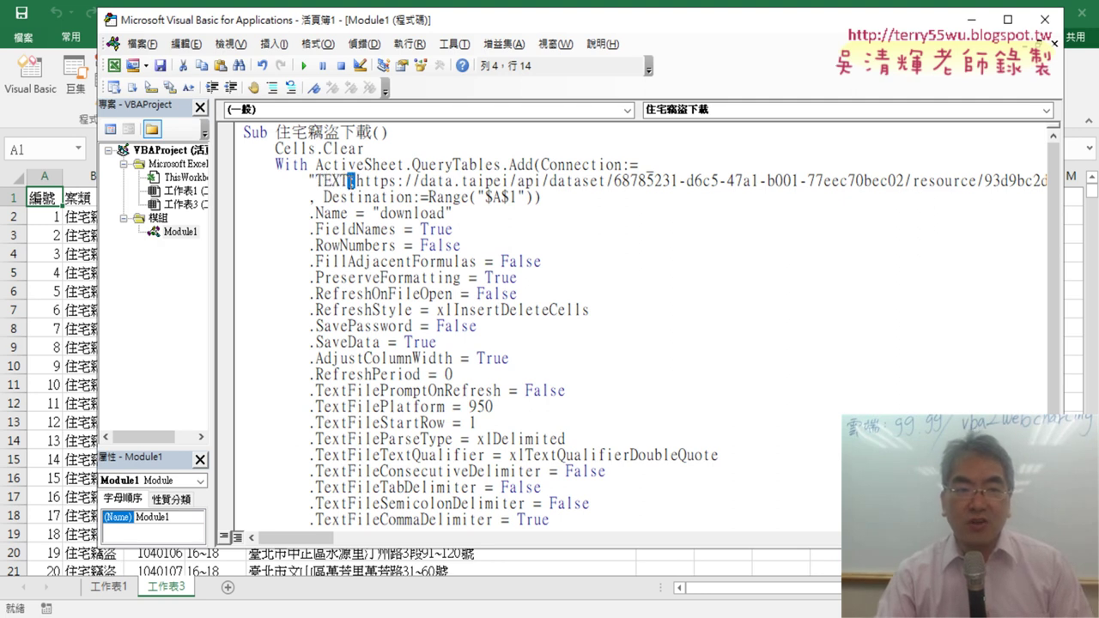
left_click_drag(316, 179, 343, 180)
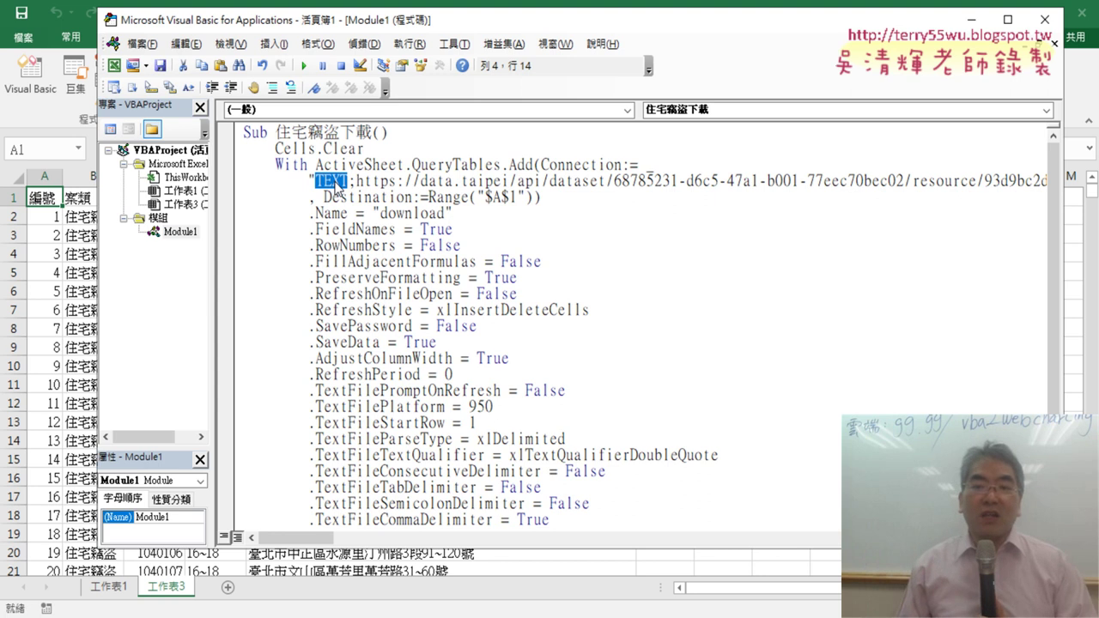
Highlight the data.taipei URL and the Destination argument, then move the editor back right.
left_click_drag(356, 181, 582, 187)
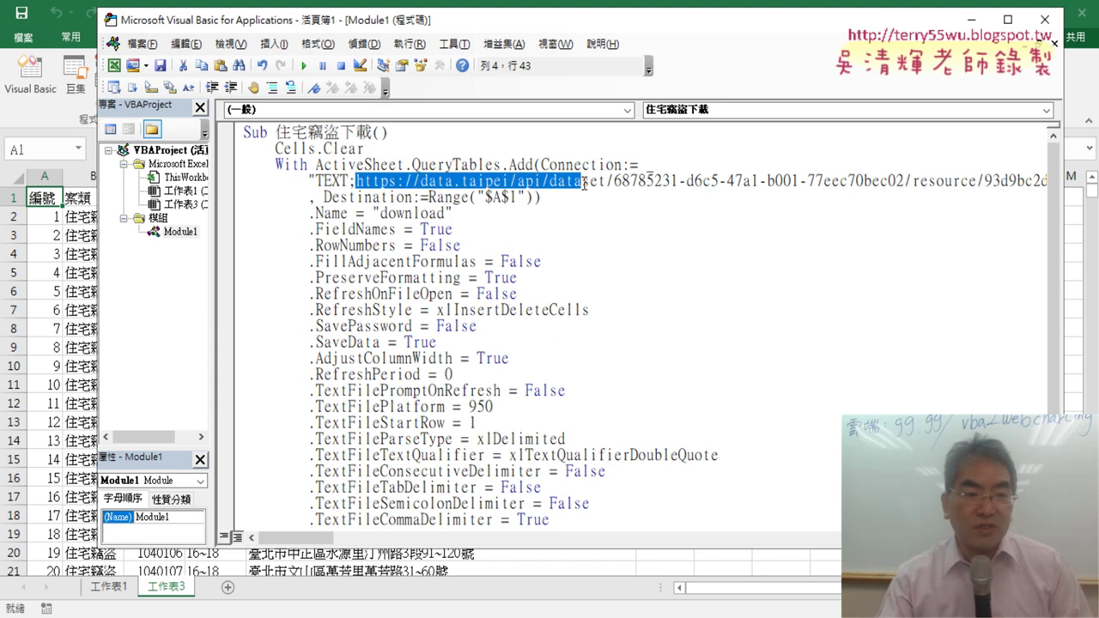
left_click_drag(324, 197, 403, 196)
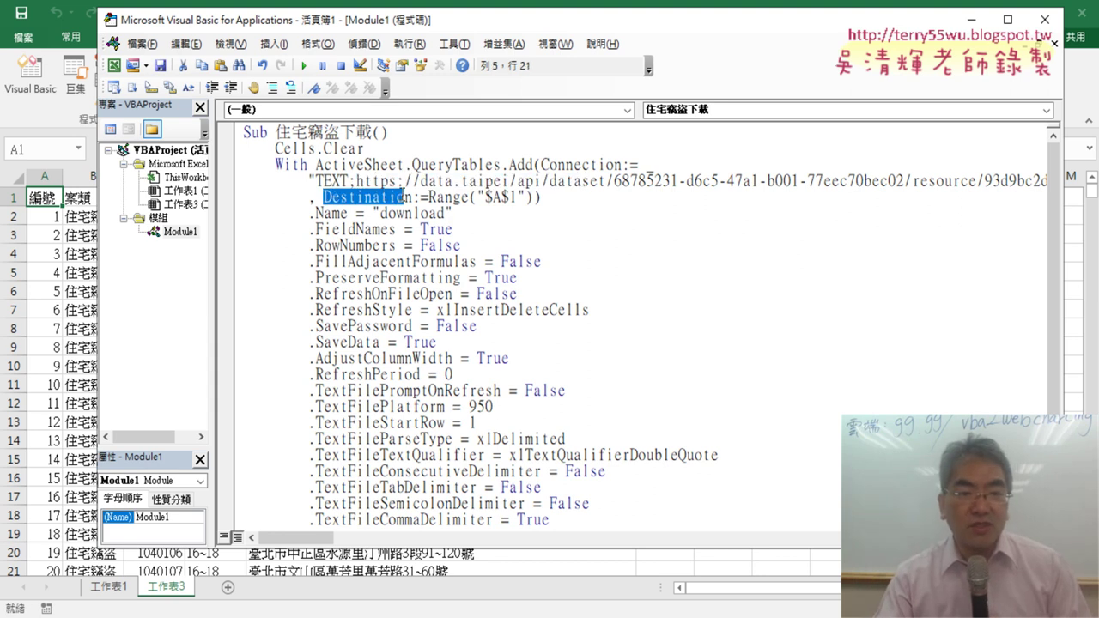
left_click_drag(510, 28, 604, 32)
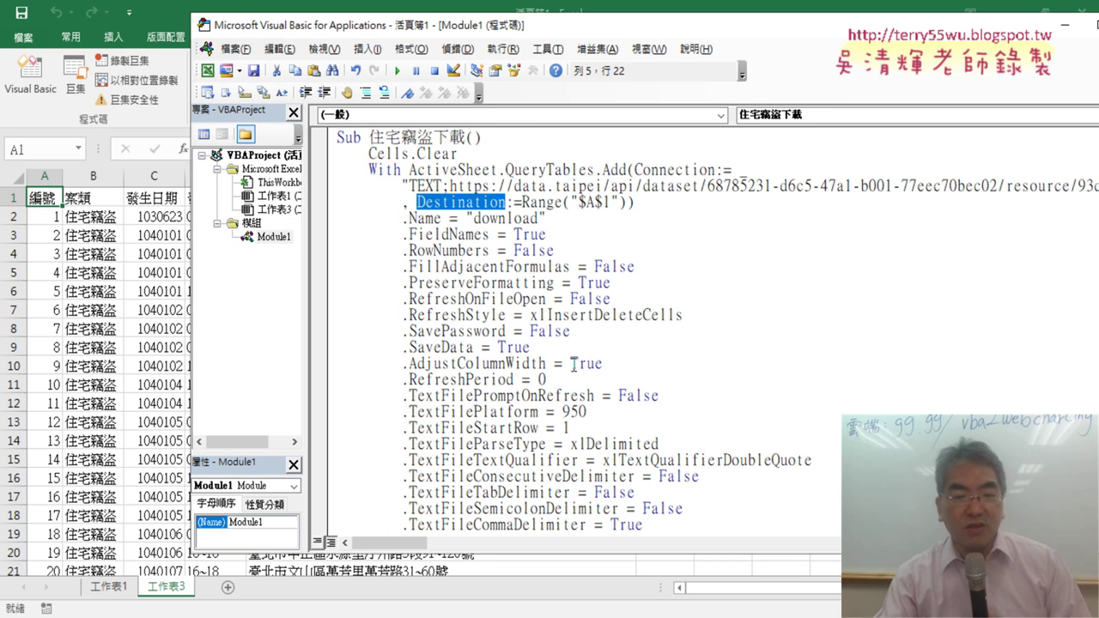
left_click_drag(669, 399, 323, 224)
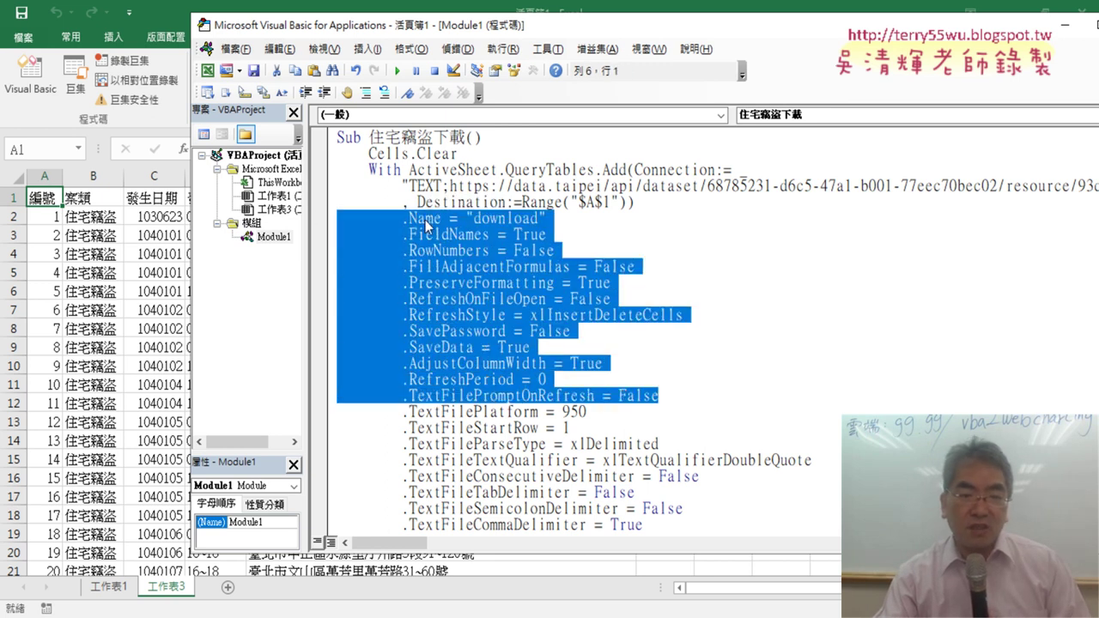
left_click_drag(547, 218, 466, 218)
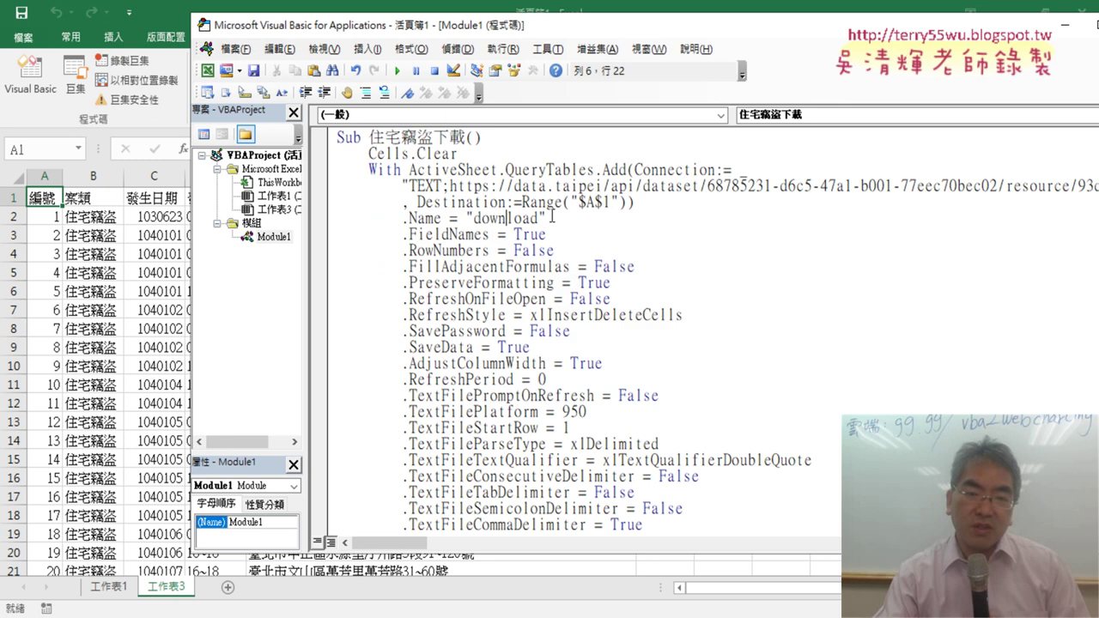
left_click(456, 235)
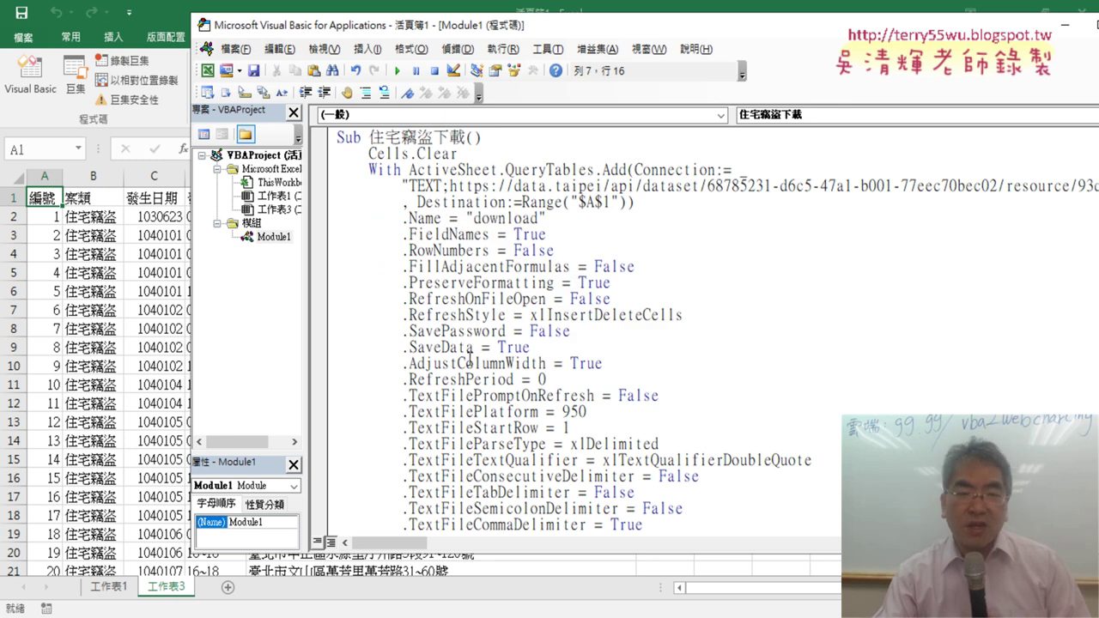
left_click(411, 218)
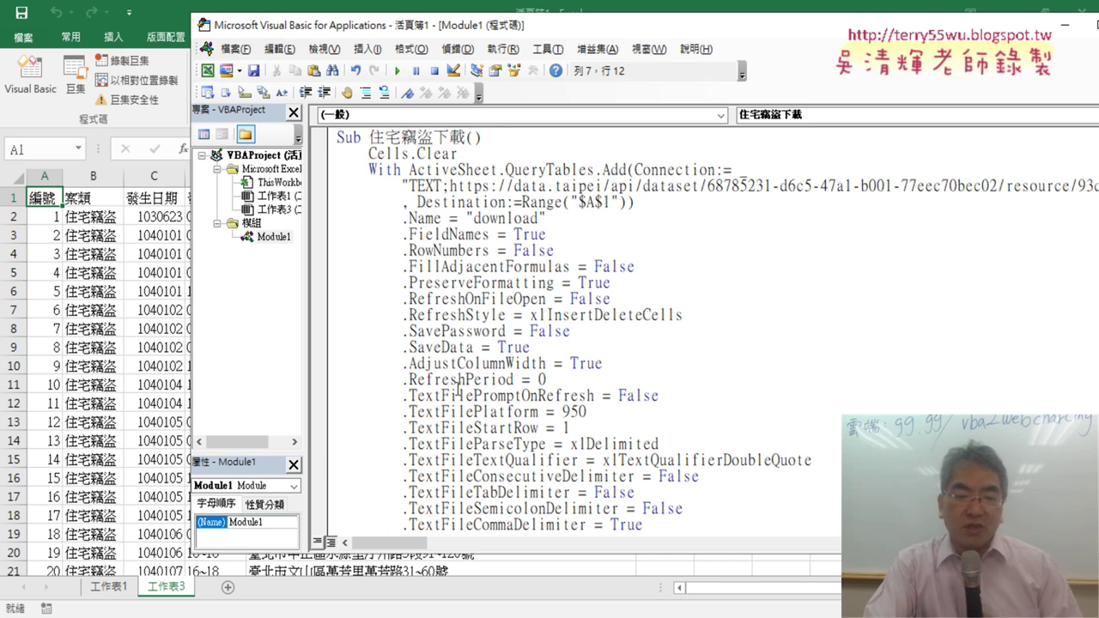
left_click_drag(676, 412, 617, 396)
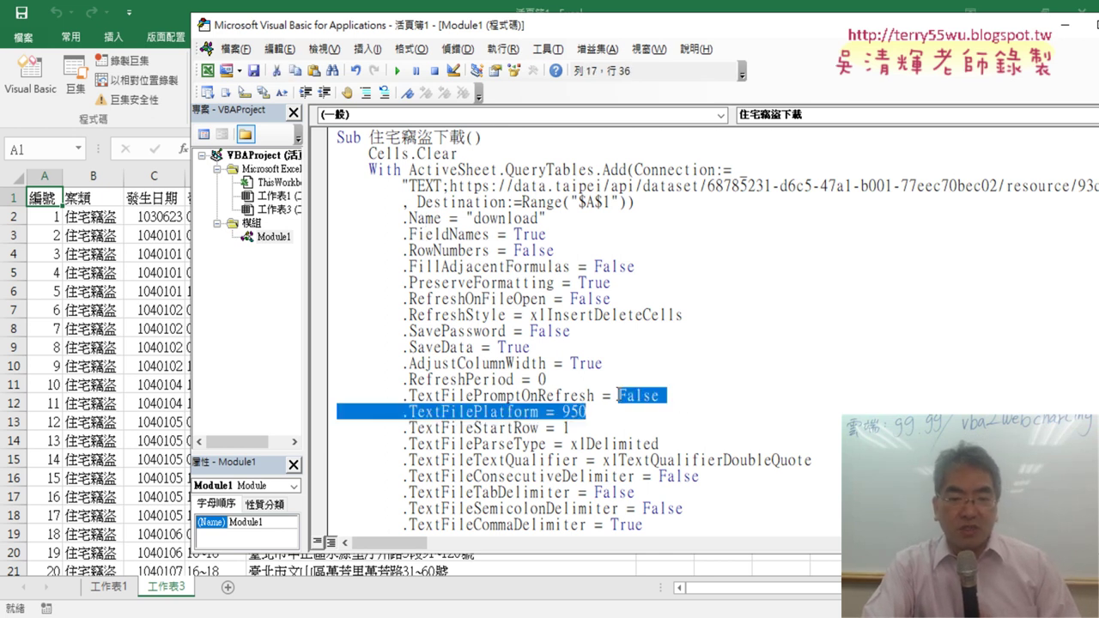
left_click(548, 396)
left_click_drag(687, 398, 319, 220)
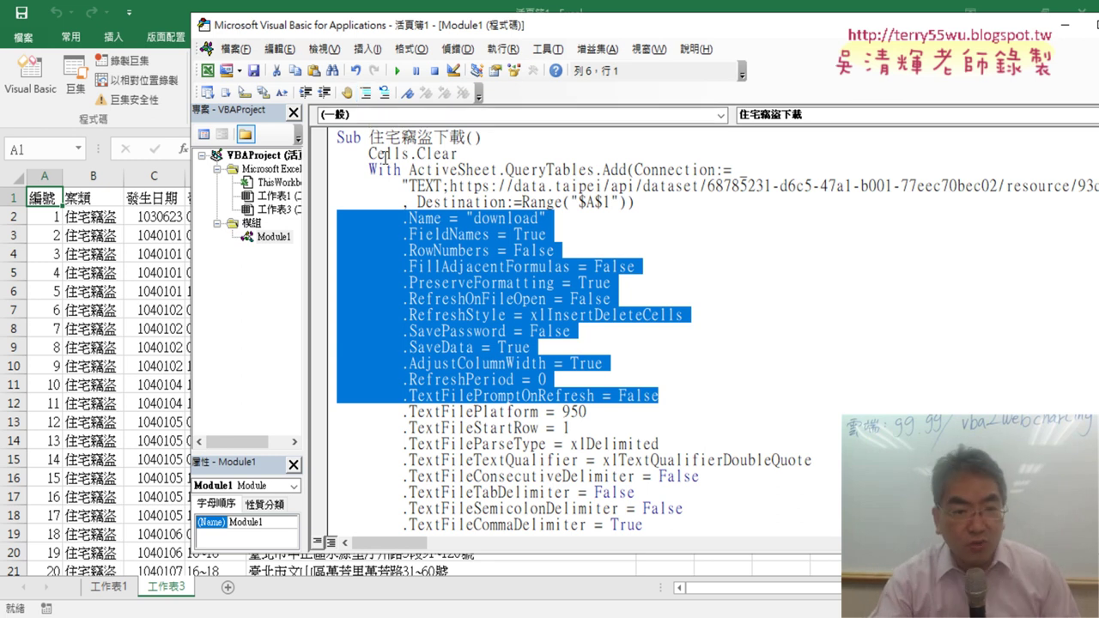
left_click(339, 225)
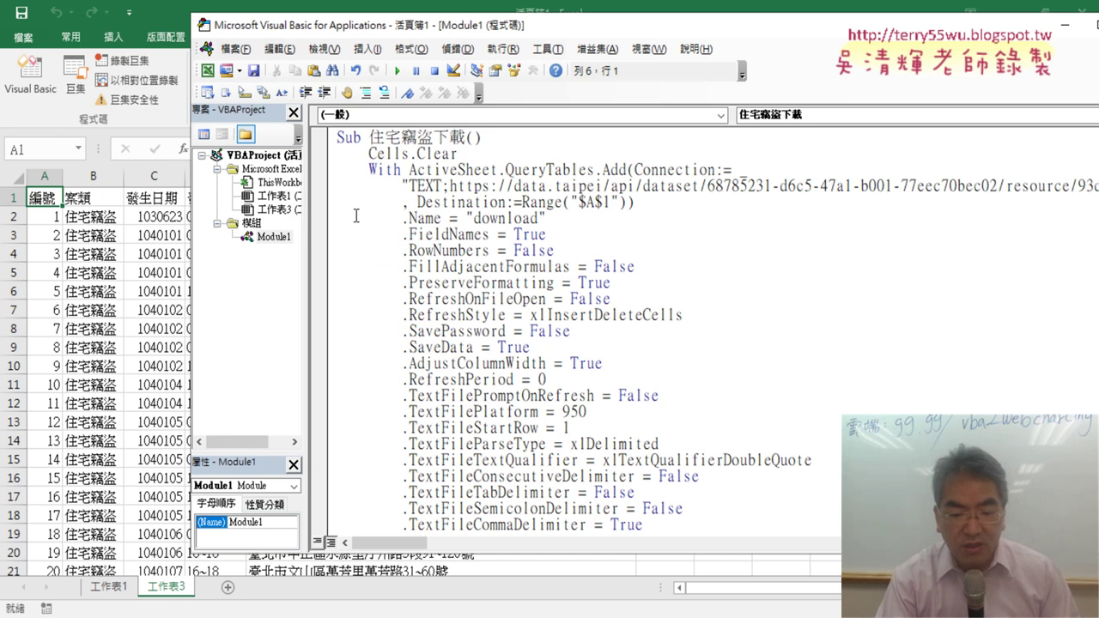
type("'")
left_click(337, 235)
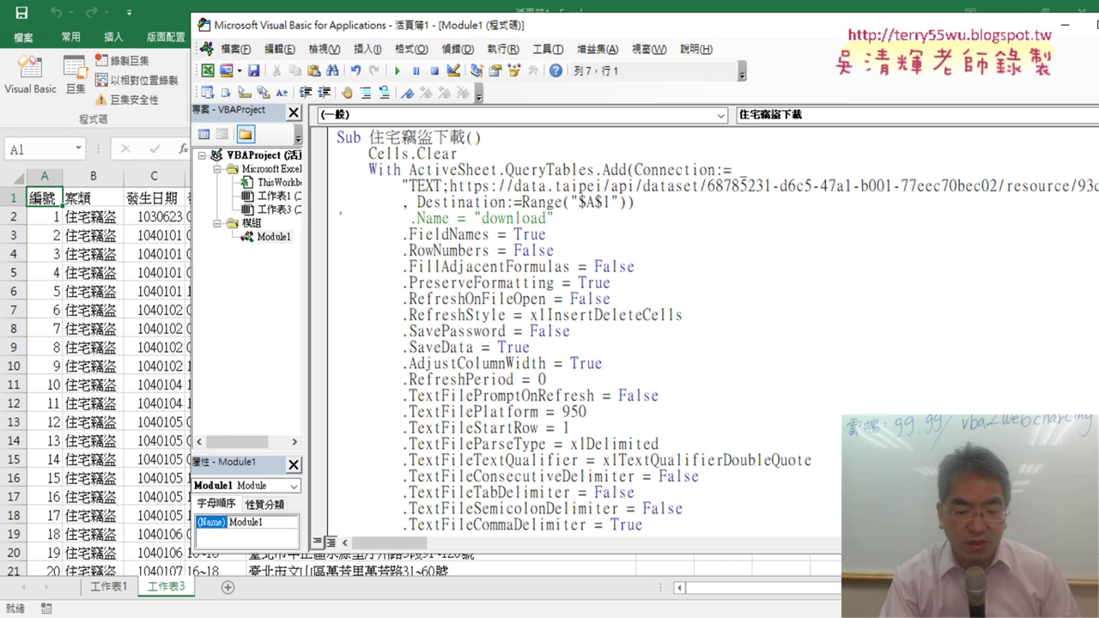
type("'")
left_click(345, 250)
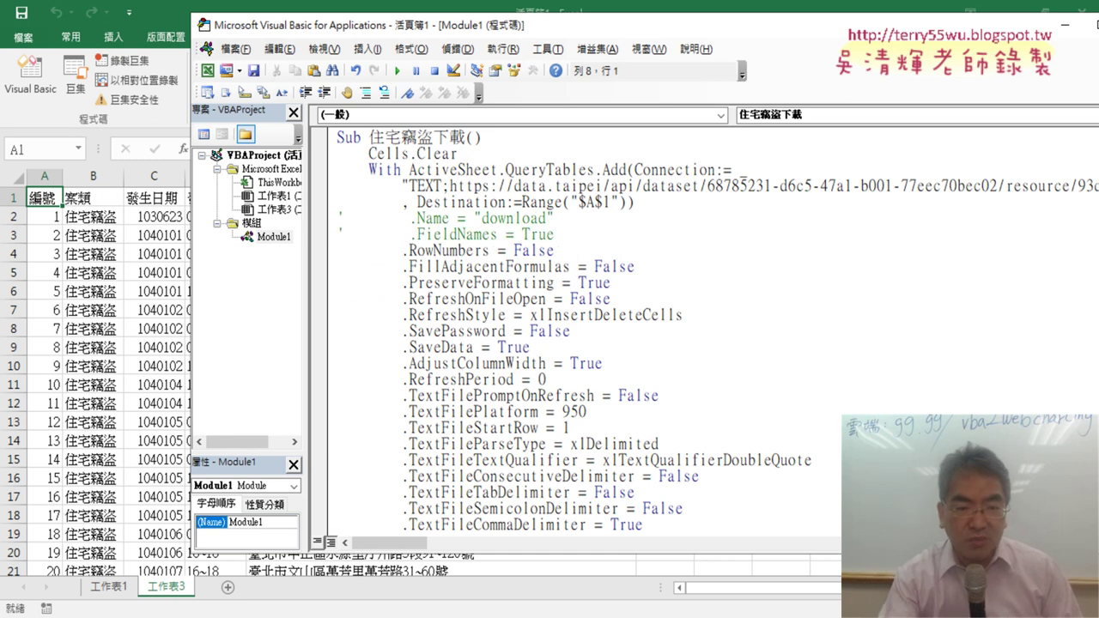
key("ctrl+z")
key("ctrl+z")
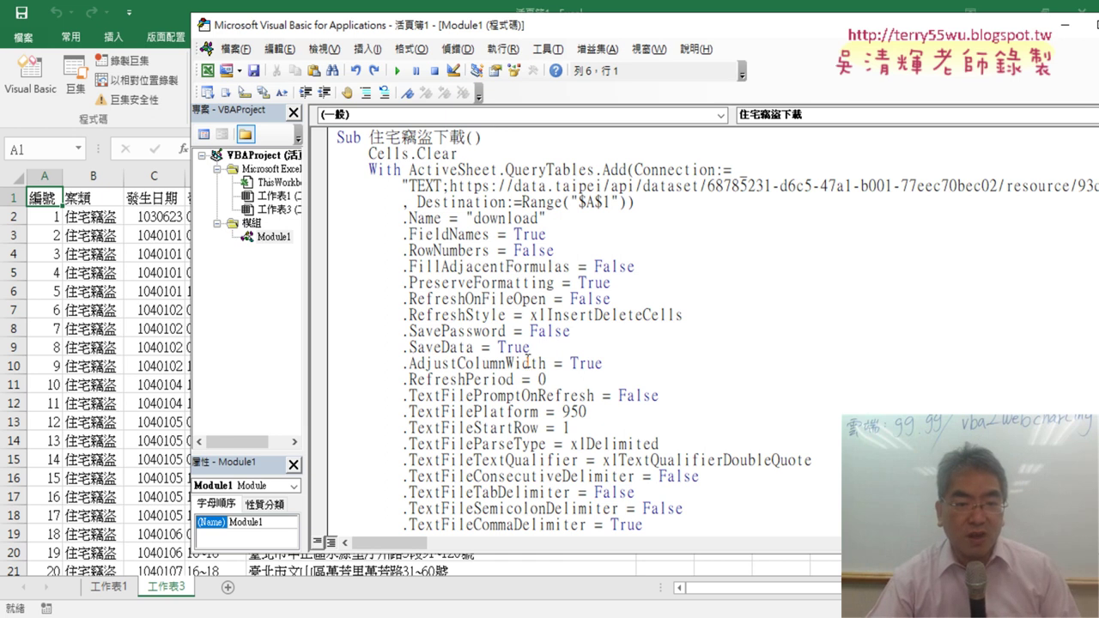
left_click_drag(683, 397, 321, 218)
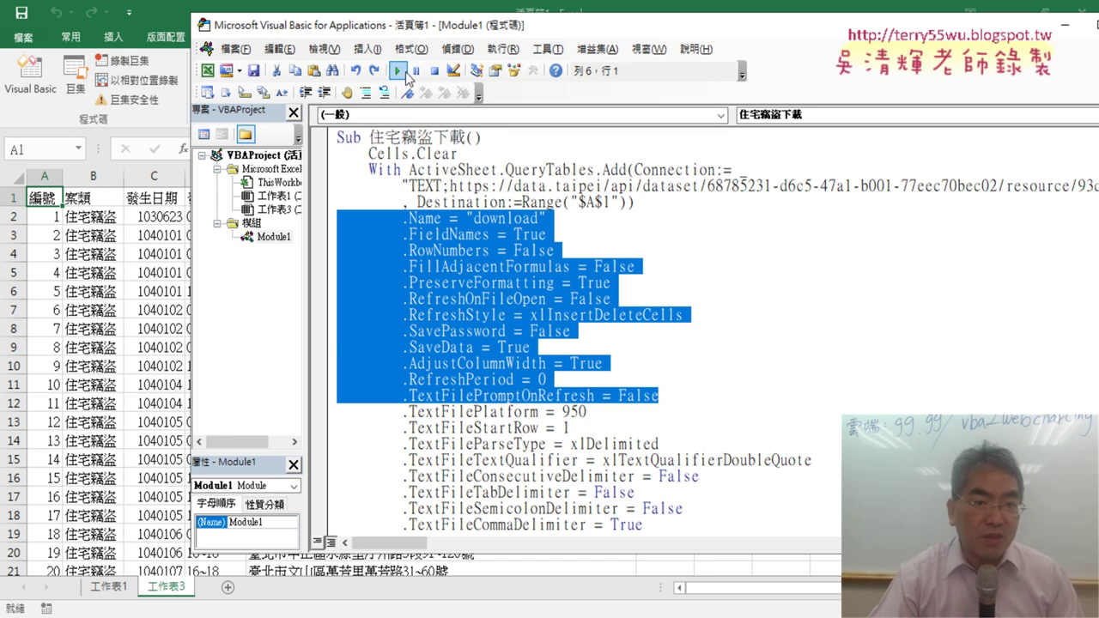
Hide and re-show the Edit toolbar in the VBA editor.
right_click(434, 79)
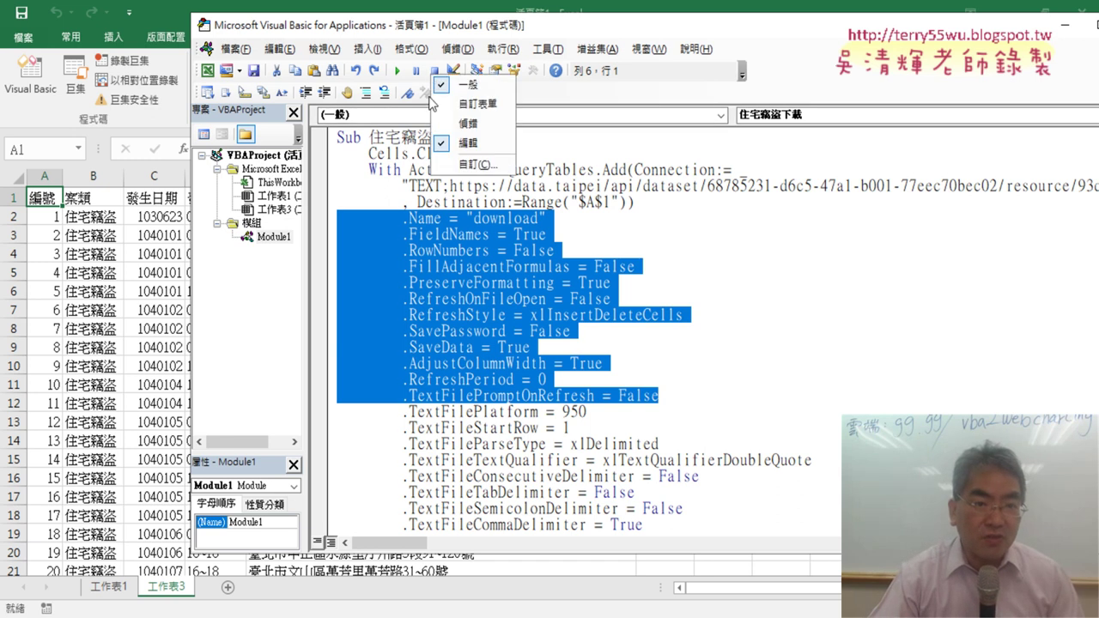
left_click(447, 144)
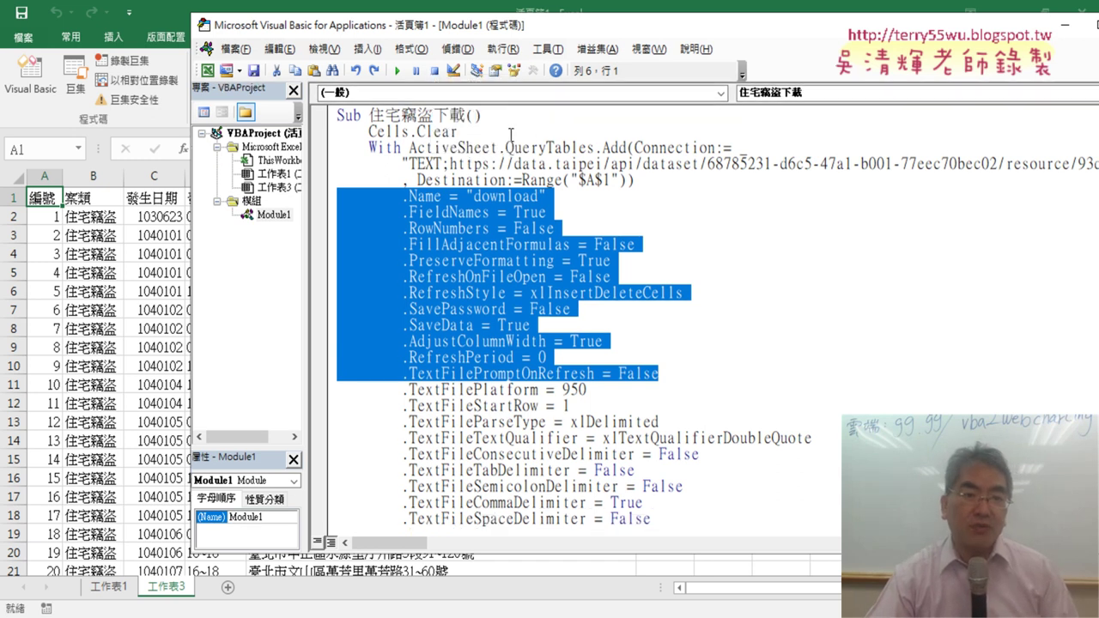
right_click(383, 70)
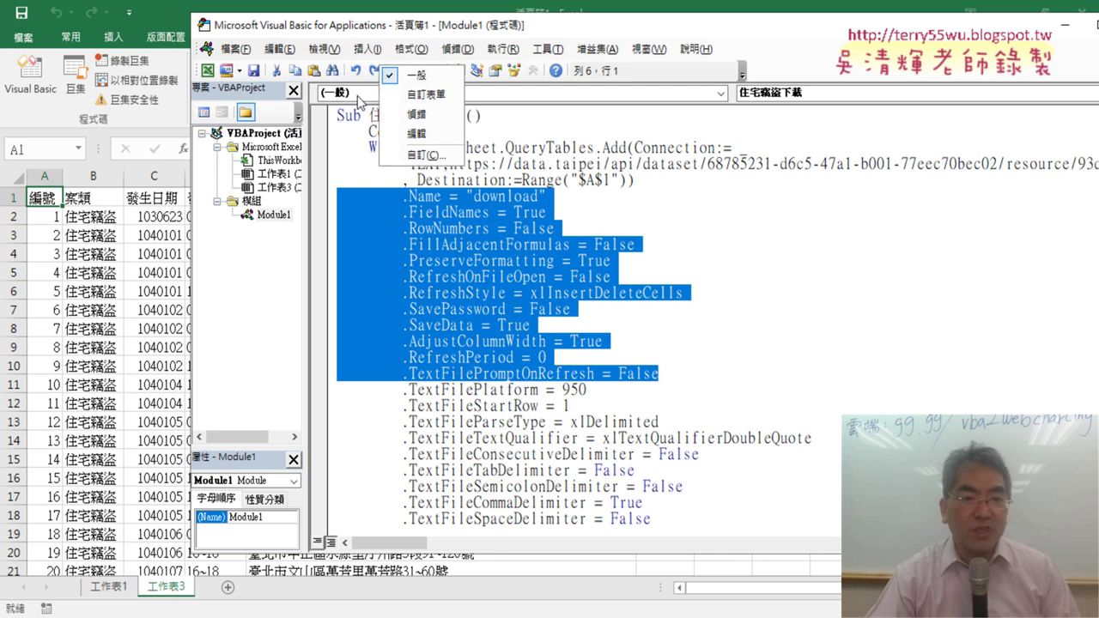
left_click(423, 137)
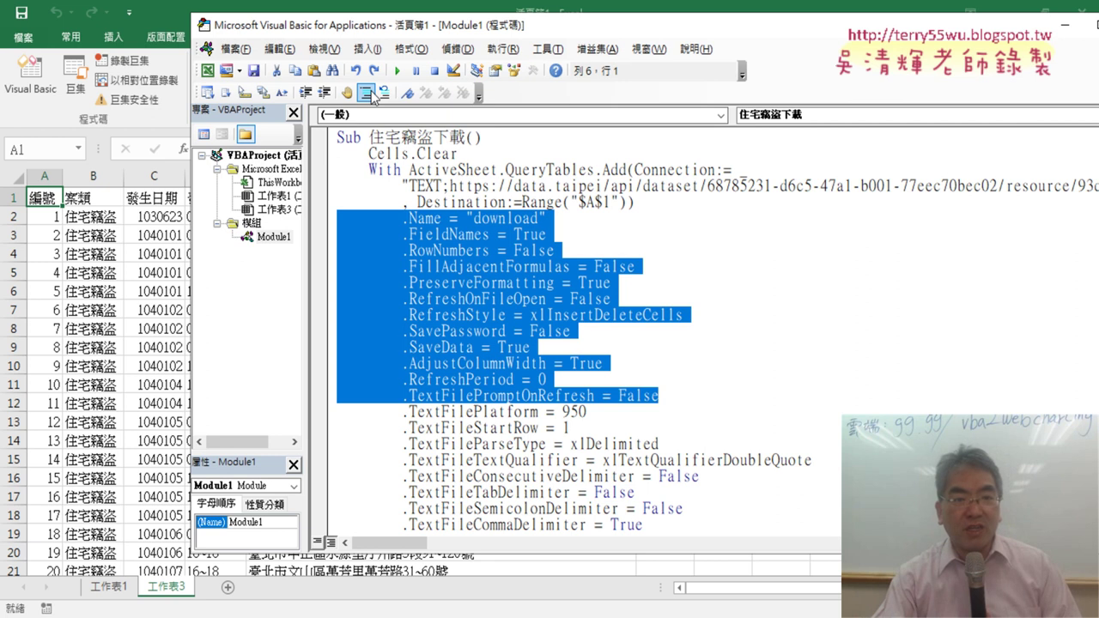
Comment out the .Name through .TextFilePromptOnRefresh lines, trying Uncomment Block once in between.
left_click(366, 93)
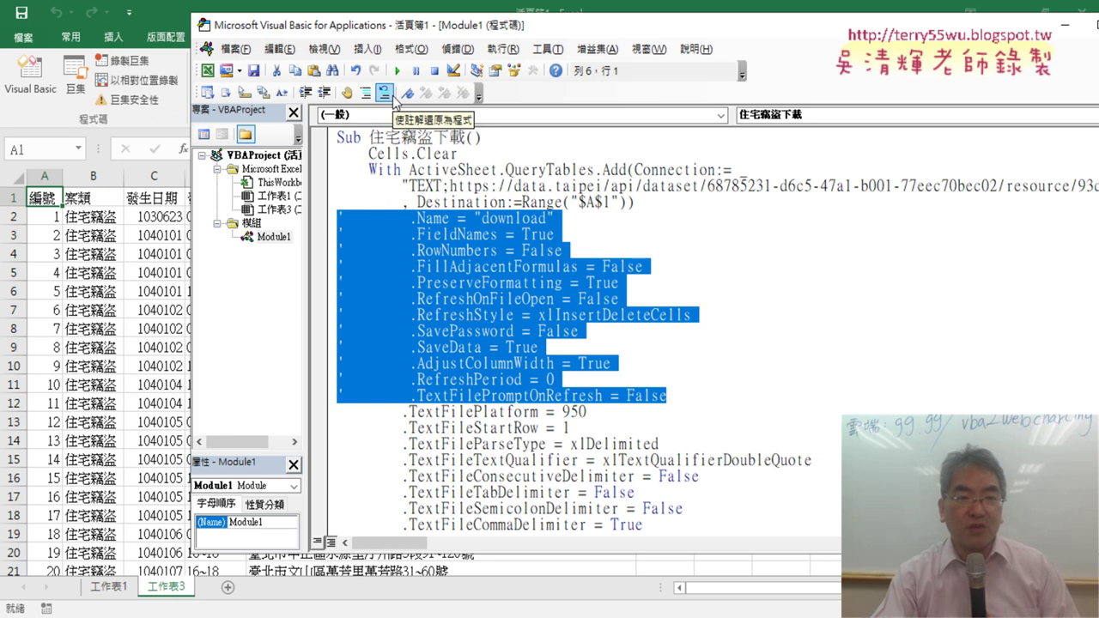
left_click(384, 93)
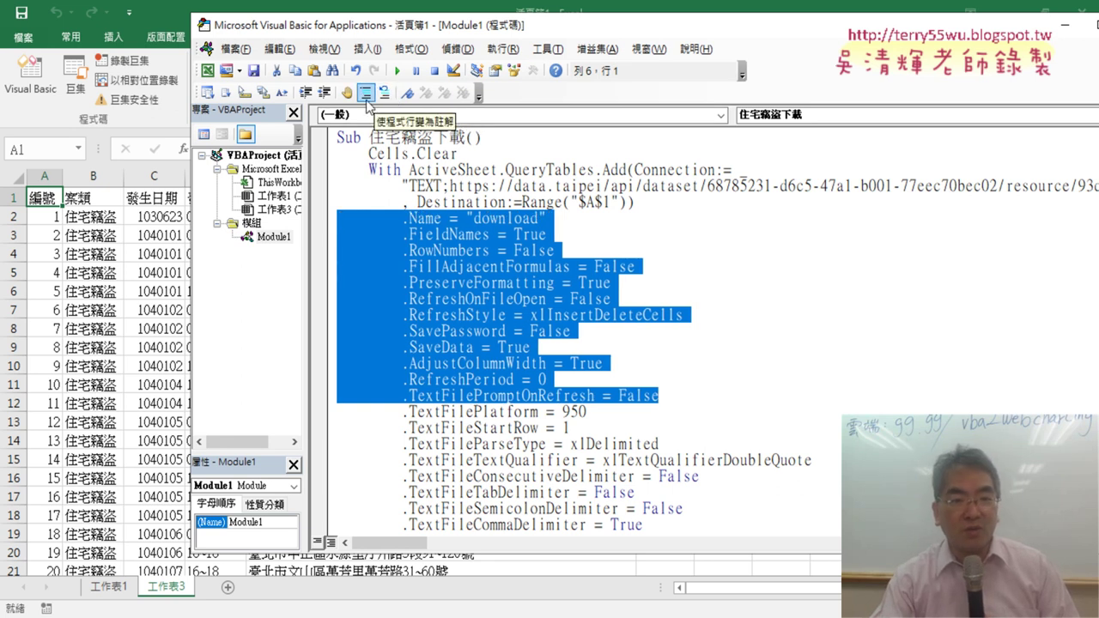
left_click(366, 96)
Keep TextFilePlatform at 950 after an undone edit, and comment out TextFileStartRow through TextFileTrailingMinusNumbers.
scroll(574, 429, "down", 2)
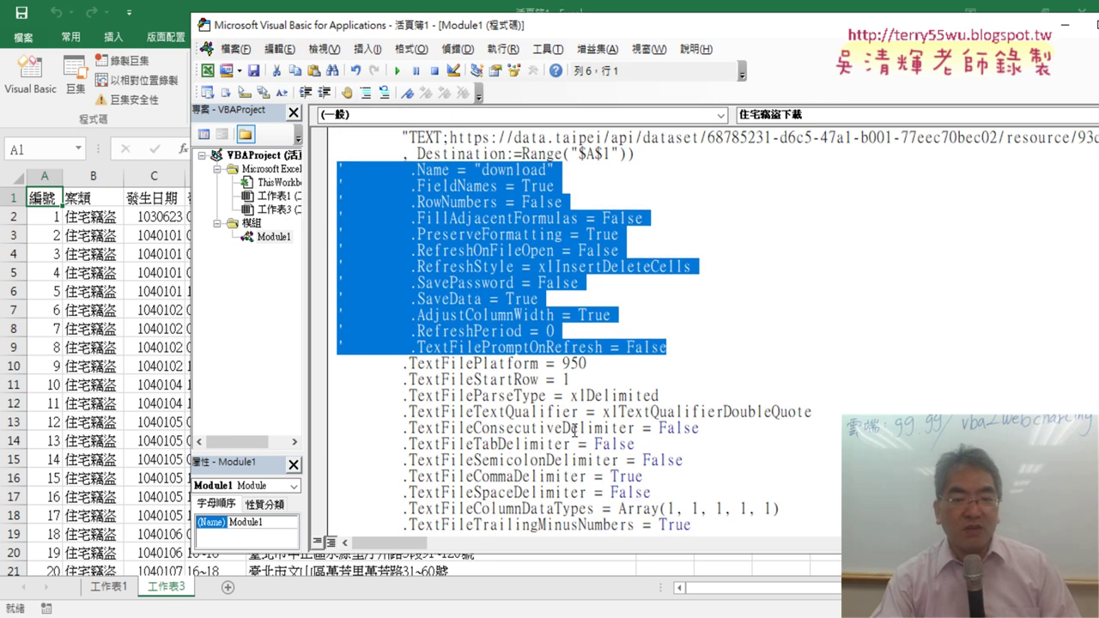
scroll(574, 430, "down", 1)
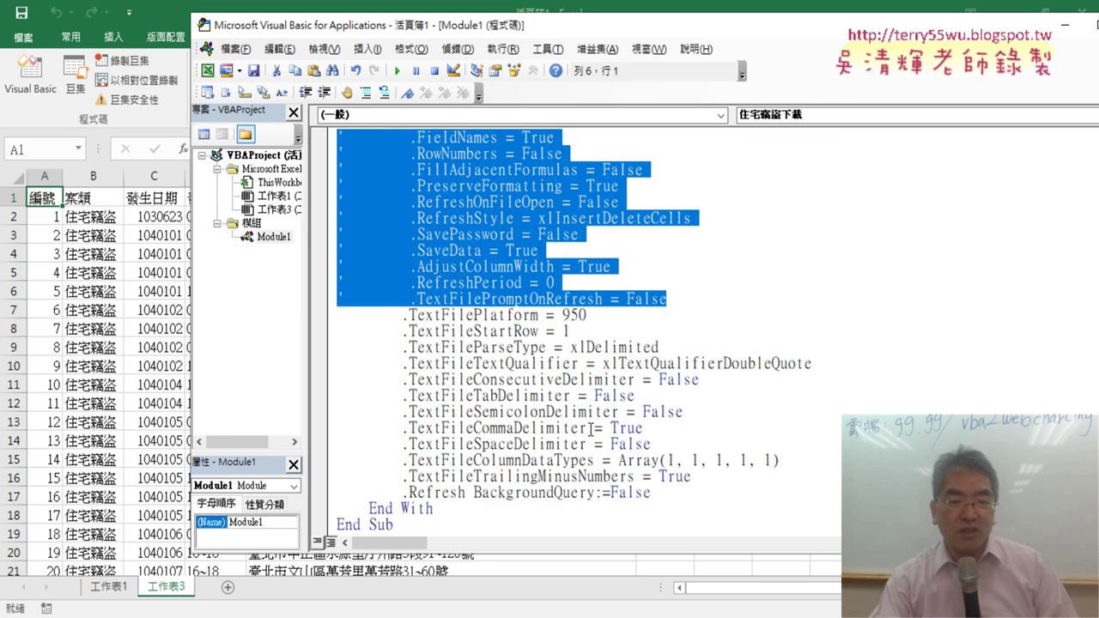
left_click_drag(582, 317, 403, 316)
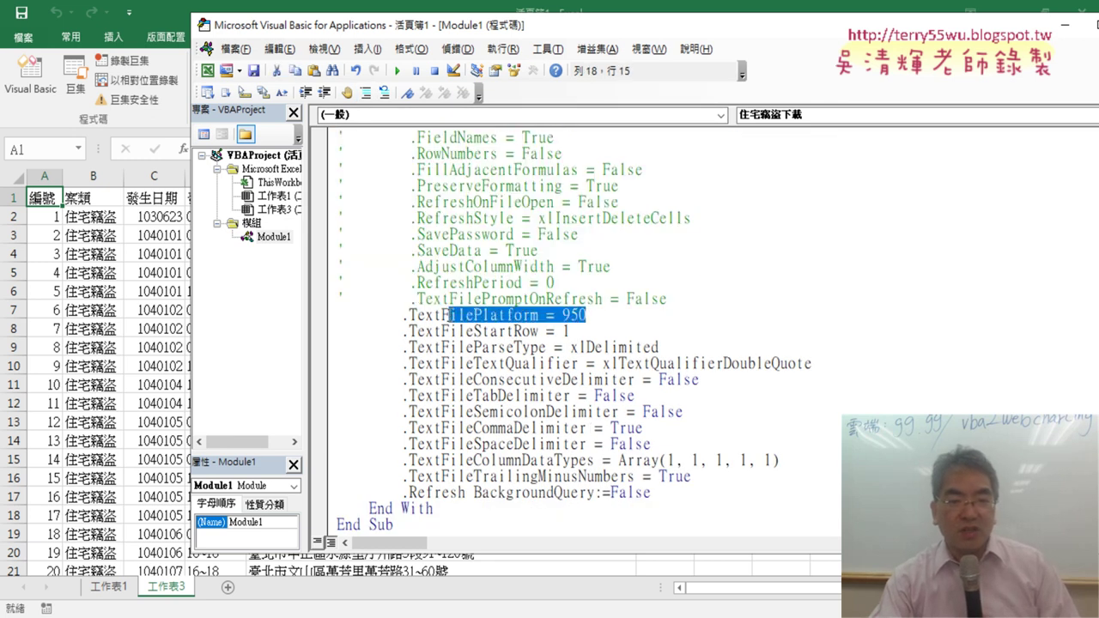
left_click(590, 316)
left_click_drag(590, 316, 582, 316)
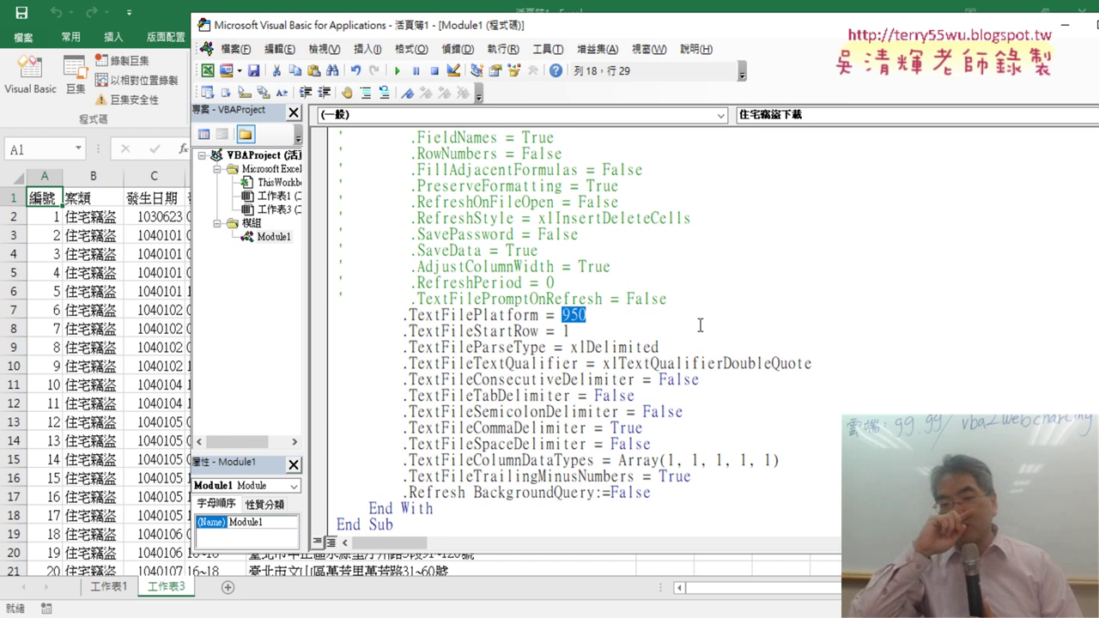
type("65001")
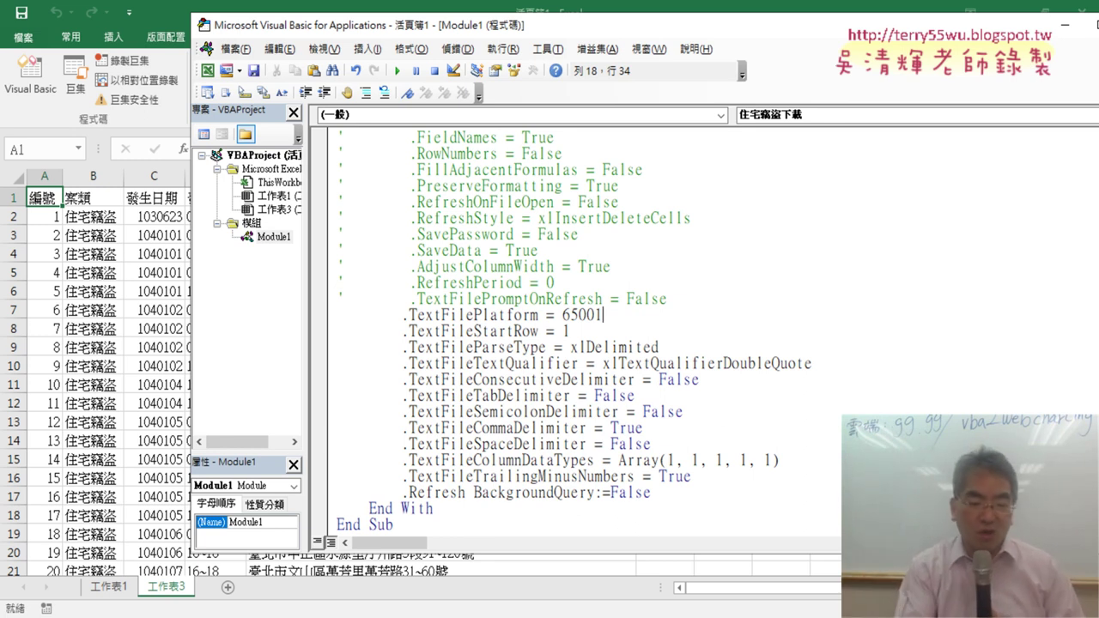
key("ctrl+z")
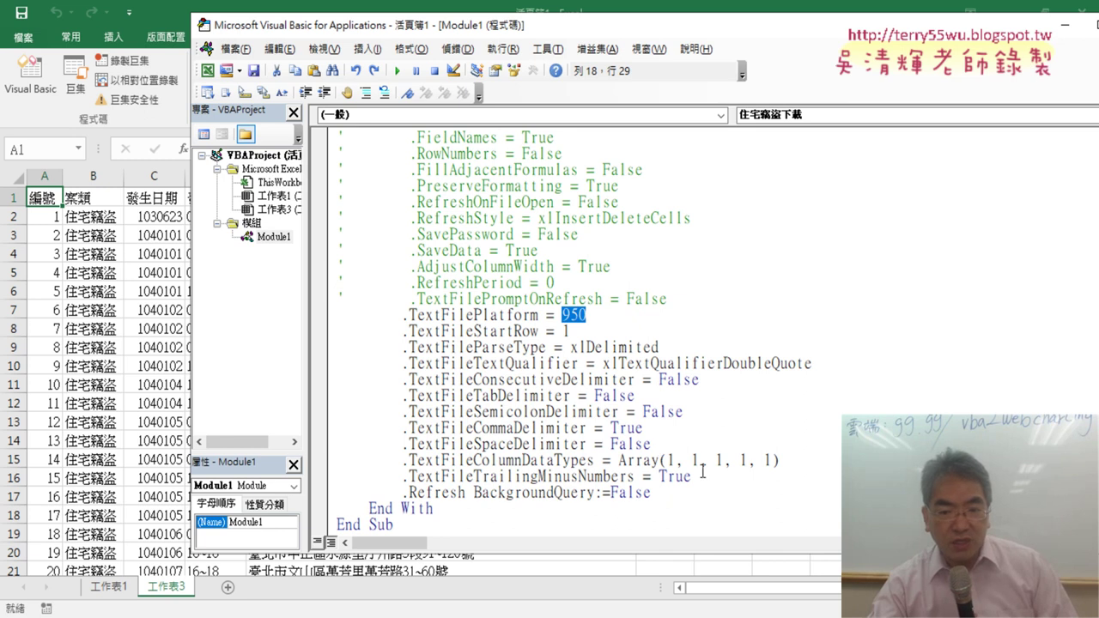
left_click_drag(704, 477, 326, 337)
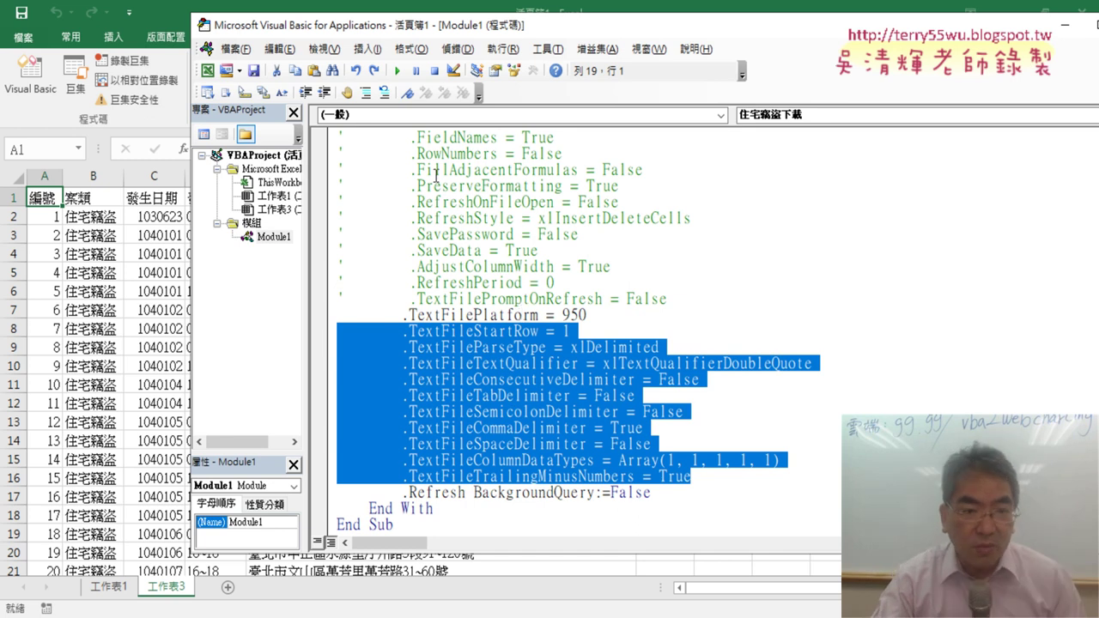
left_click(366, 92)
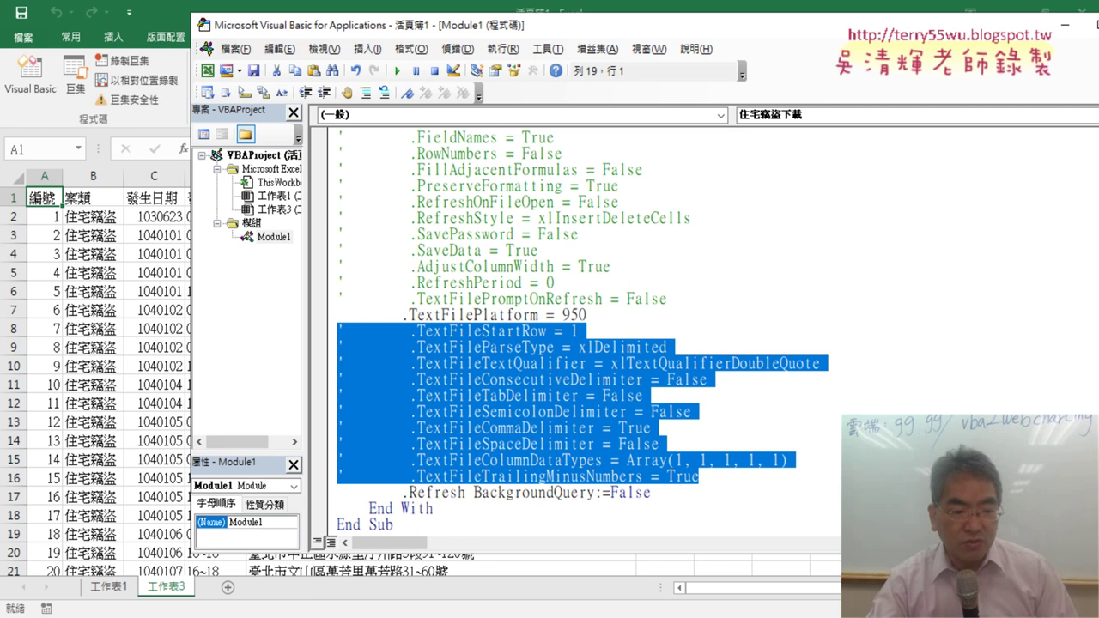
Confirm the dataset's BIG5 encoding, then type 950 after .TextFilePlatform = in the Google Docs notes.
key("alt+Tab")
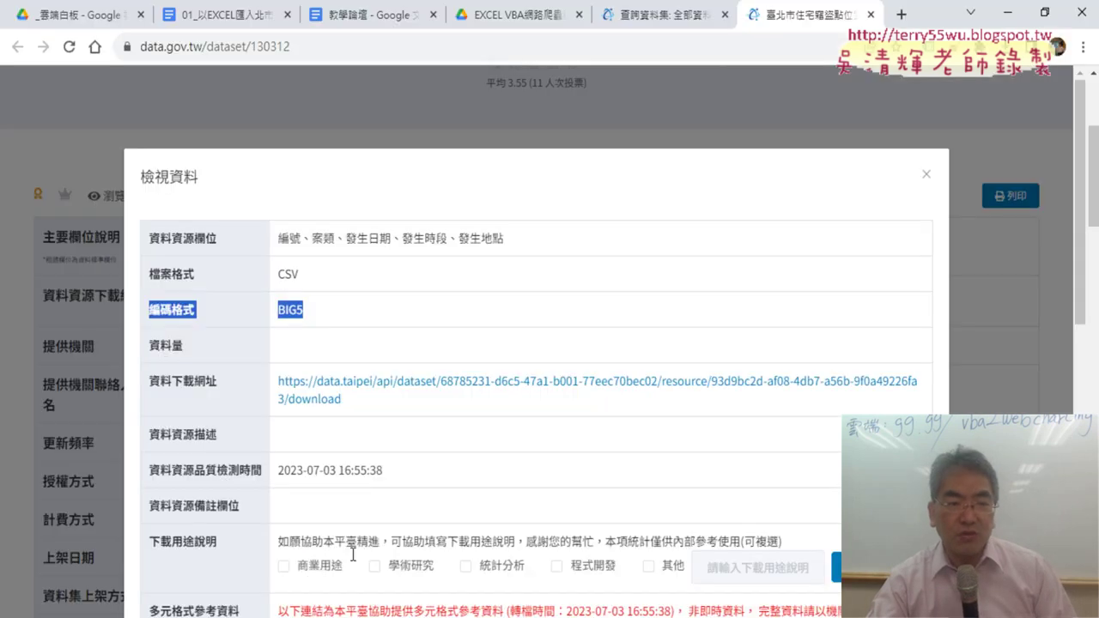
left_click(258, 10)
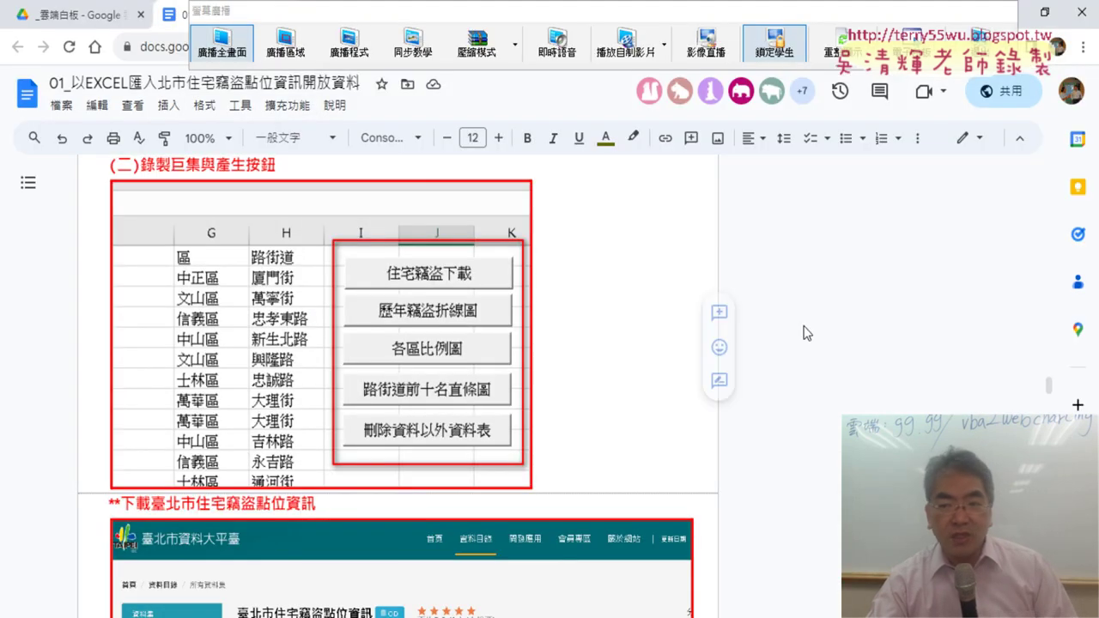
left_click_drag(1051, 391, 1046, 407)
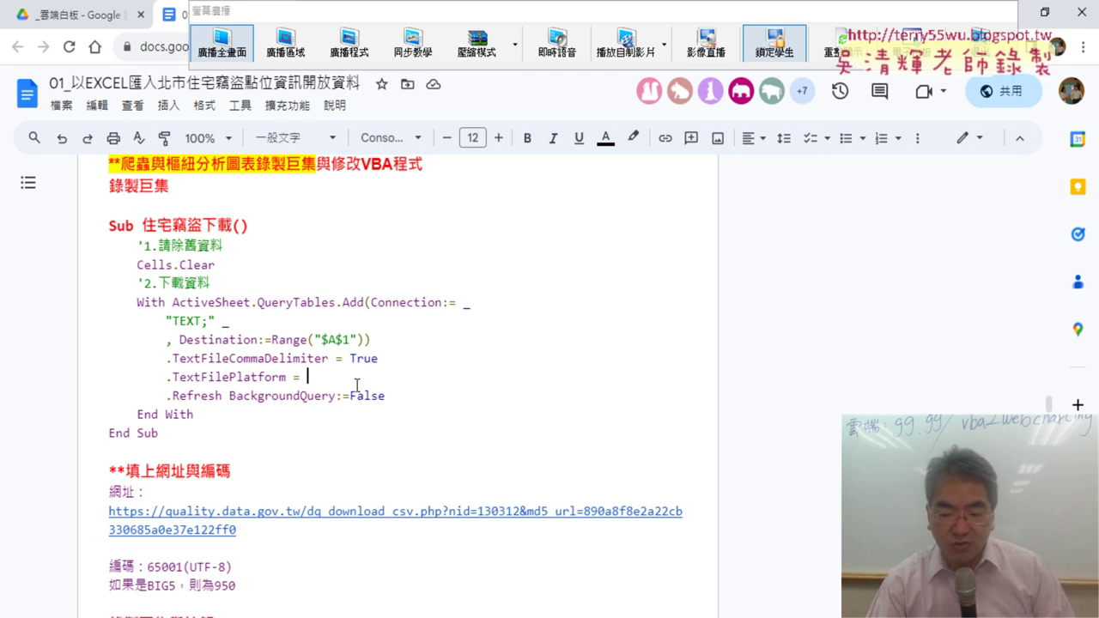
type("950")
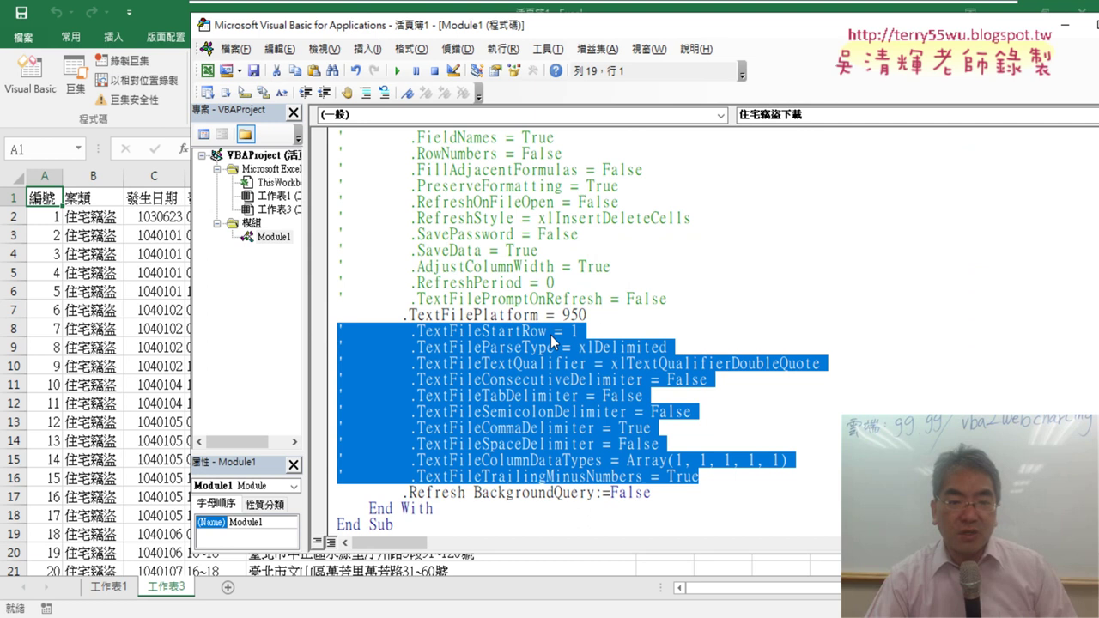
left_click(554, 333)
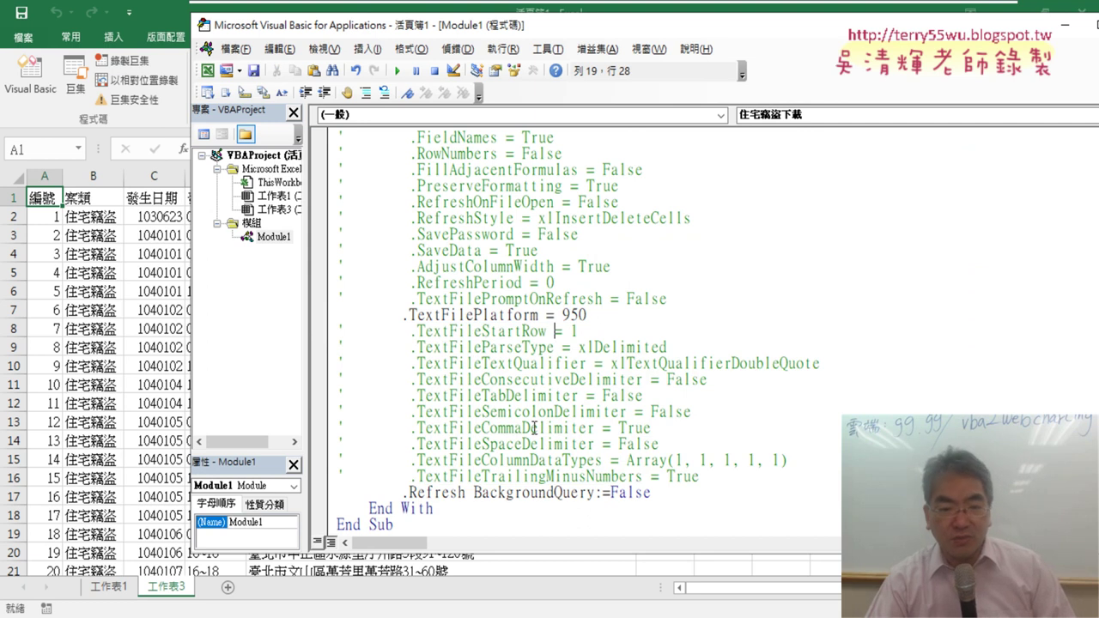
Uncomment .TextFileCommaDelimiter = True and rerun the download macro.
left_click_drag(670, 427, 340, 422)
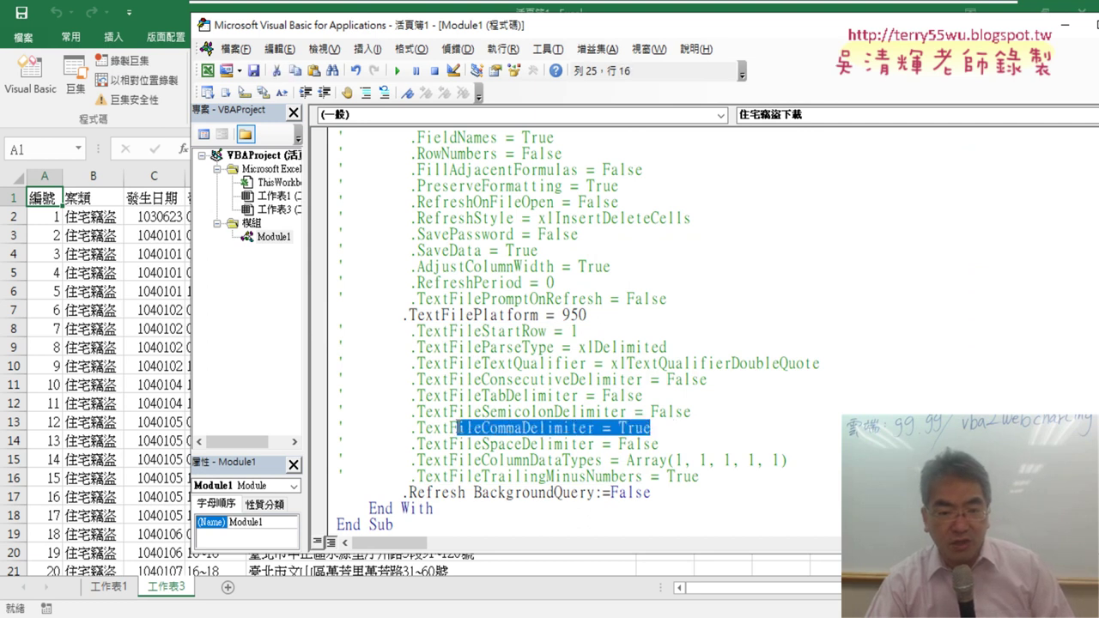
left_click(338, 428)
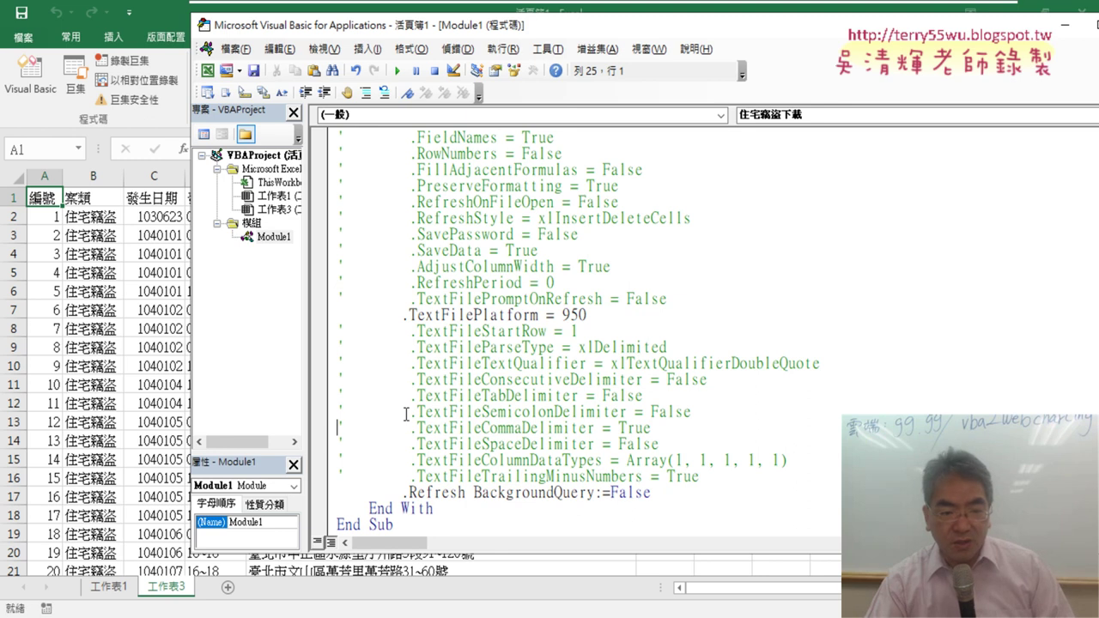
key("Delete")
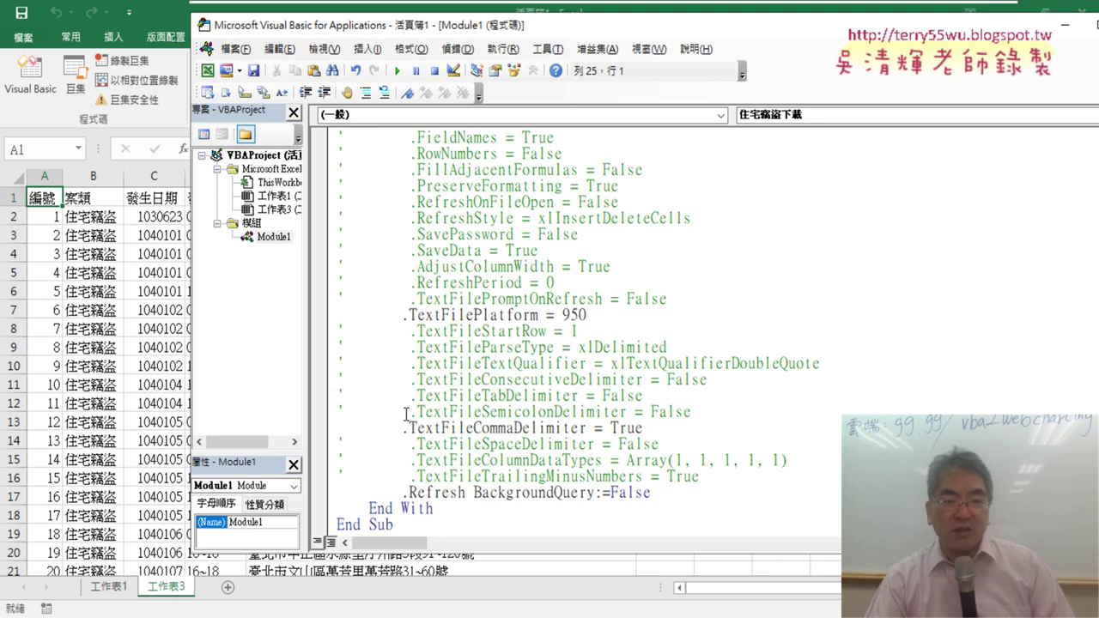
scroll(488, 324, "up", 1)
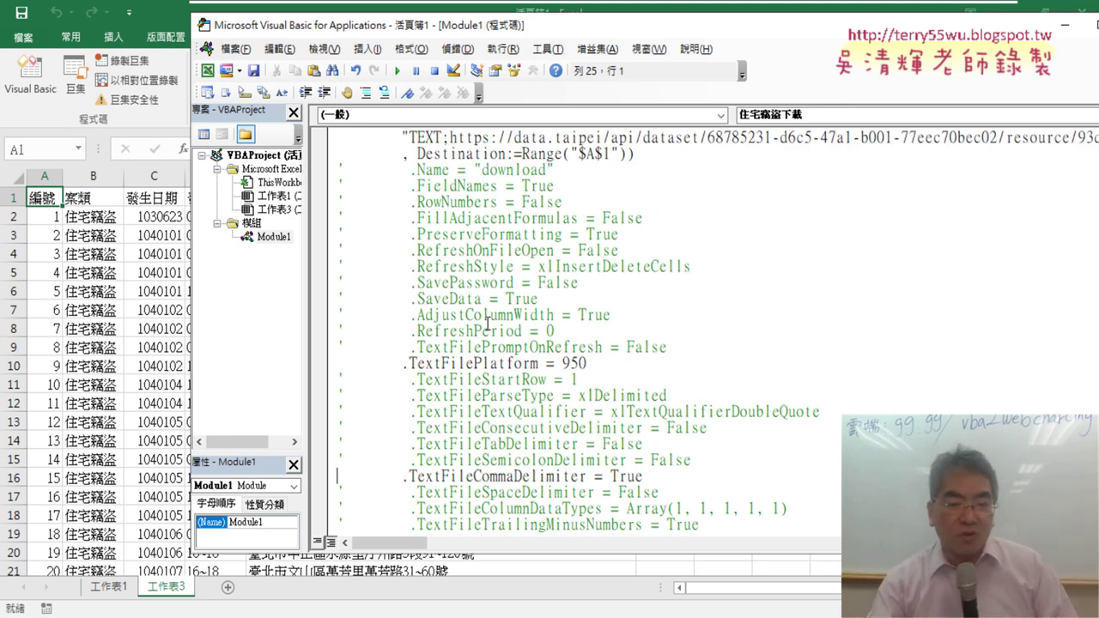
scroll(515, 309, "down", 1)
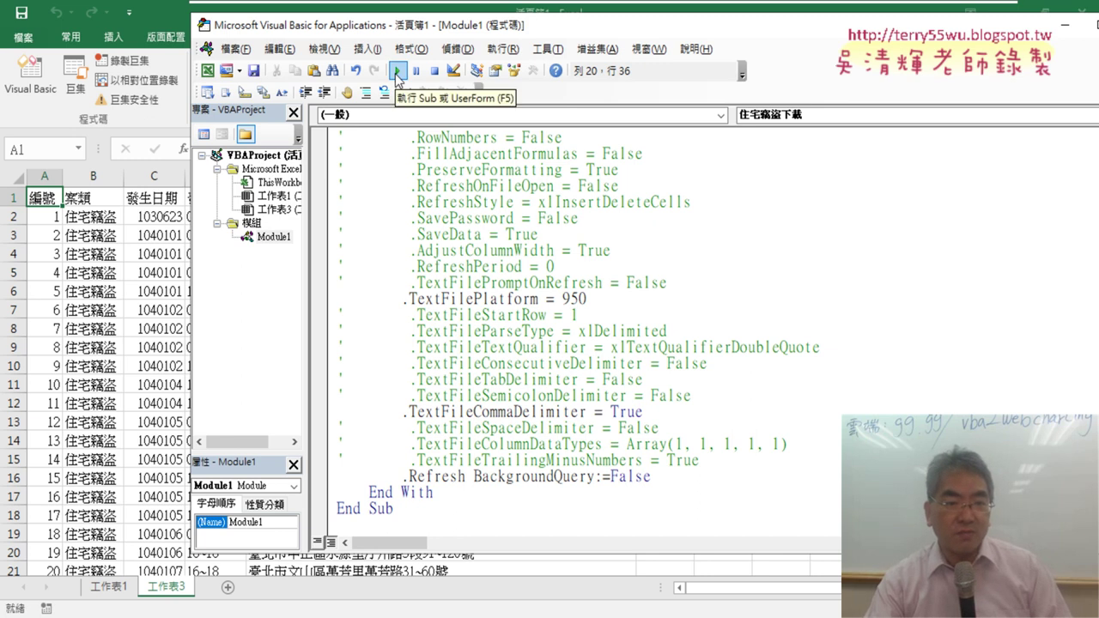
left_click(397, 74)
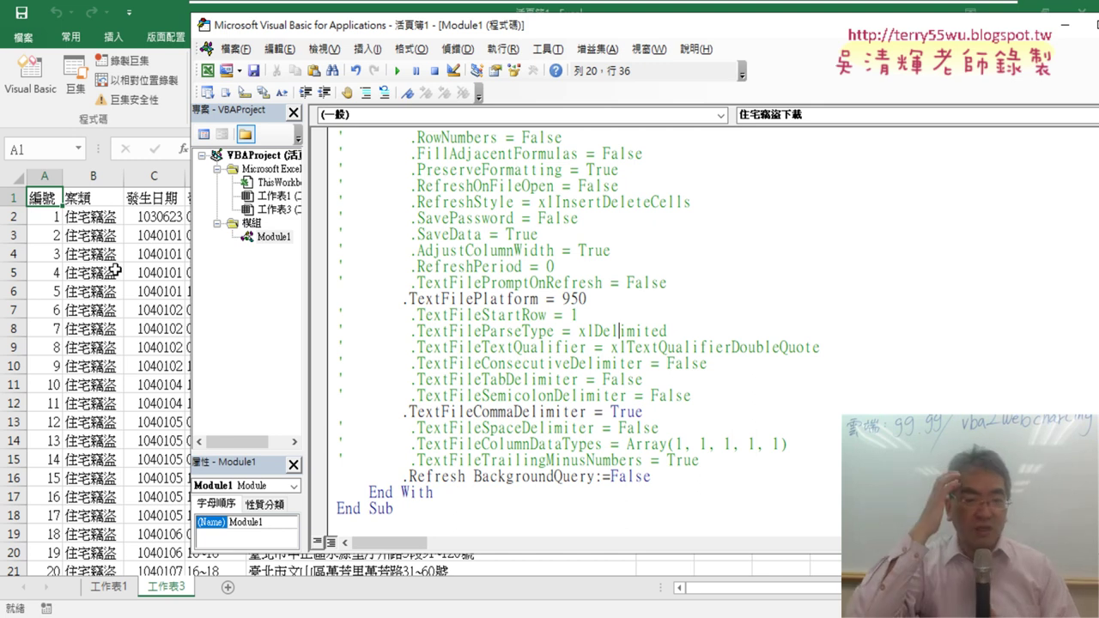
Delete the three blocks of commented-out property lines from the With block.
scroll(536, 321, "up", 2)
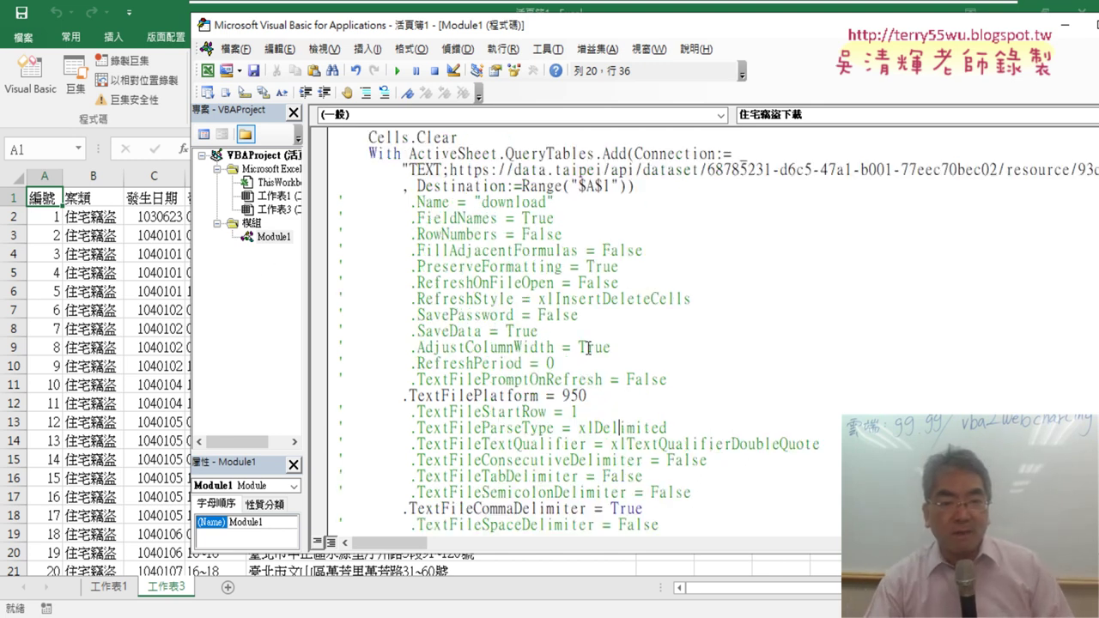
left_click_drag(685, 386, 340, 188)
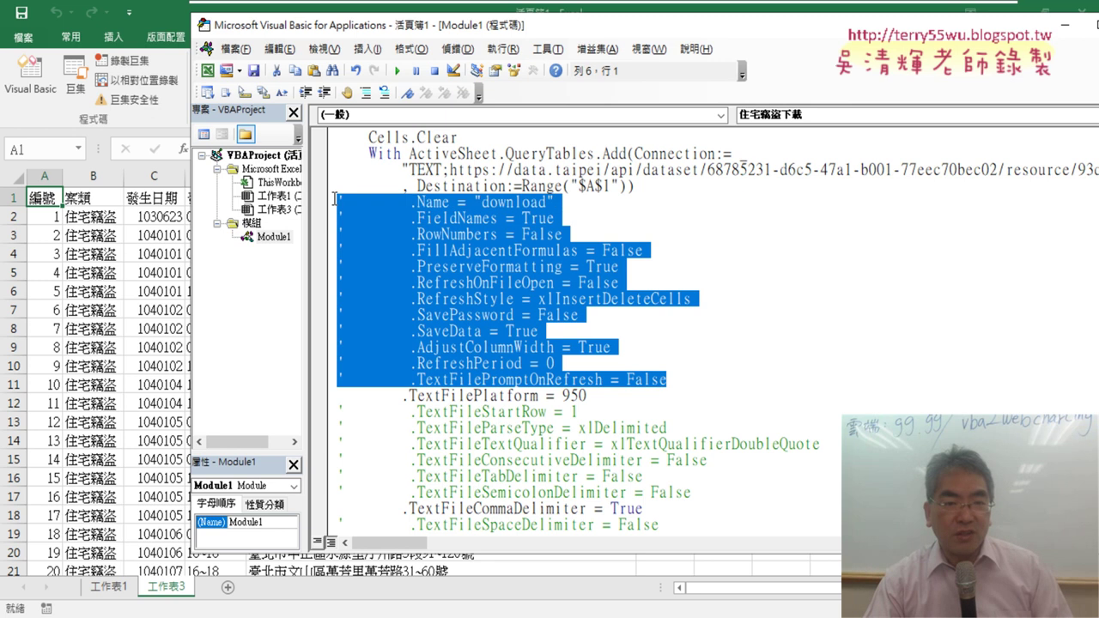
key("Delete")
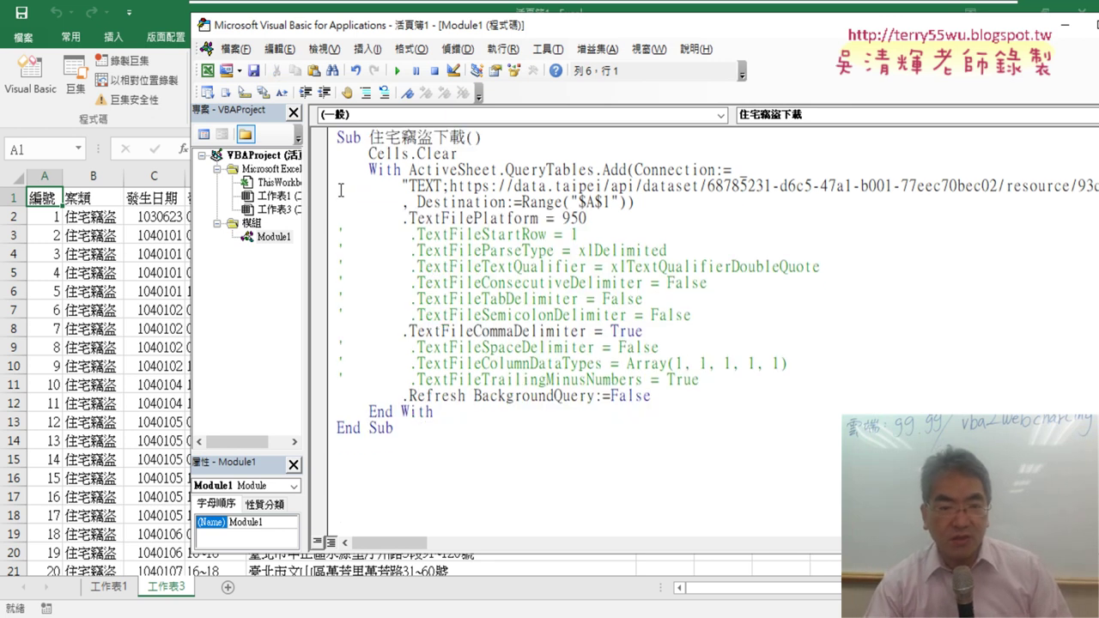
left_click_drag(692, 316, 338, 233)
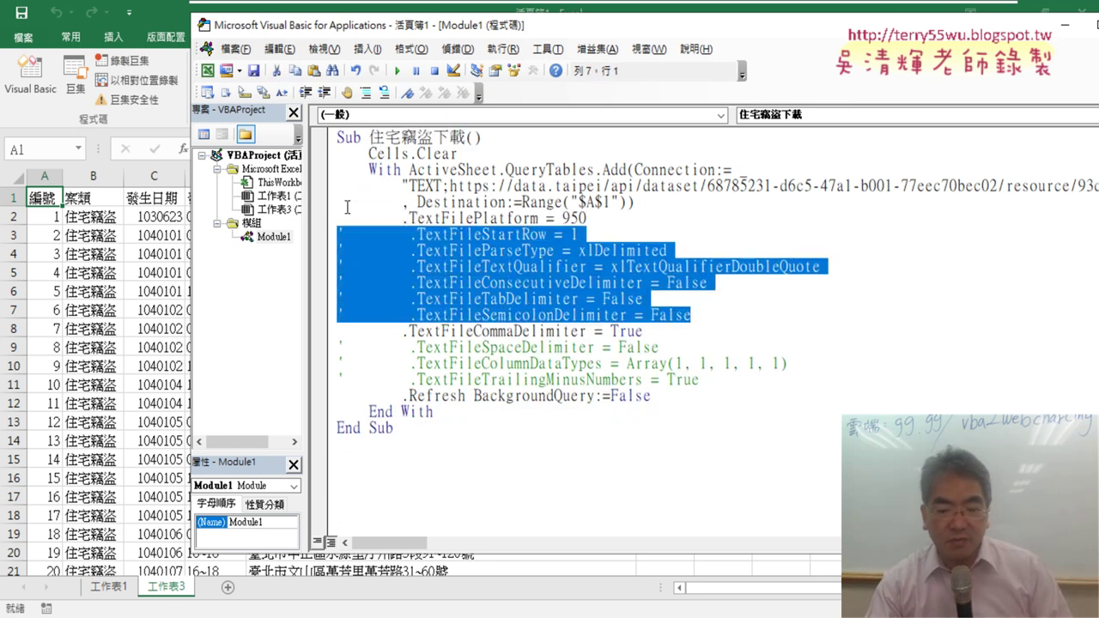
key("Delete")
key("Delete")
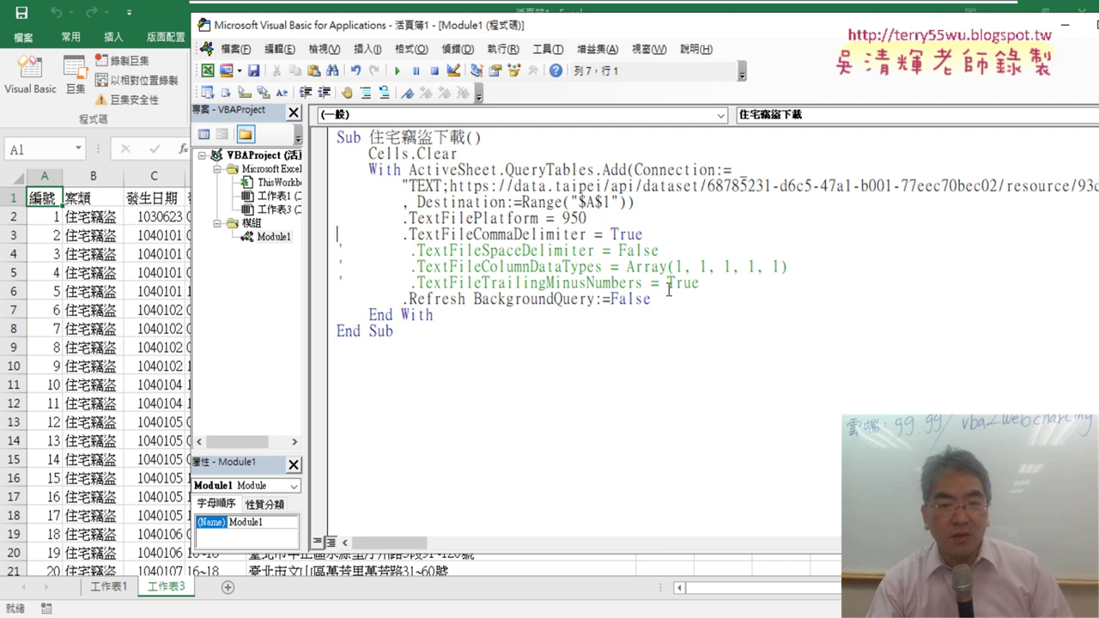
left_click_drag(706, 284, 278, 251)
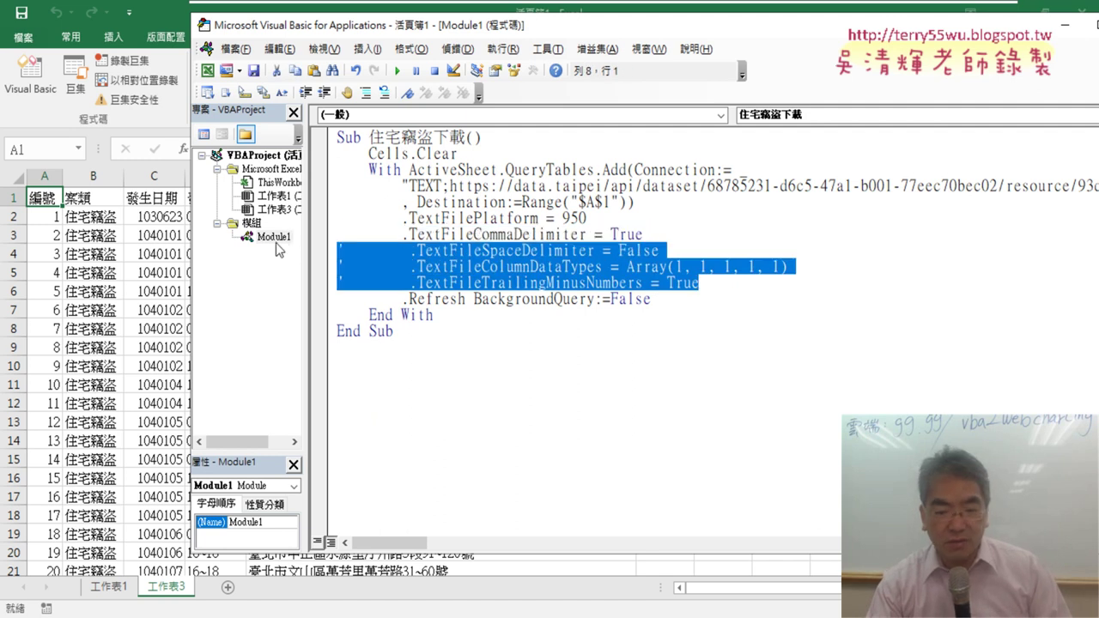
key("Delete")
key("Delete")
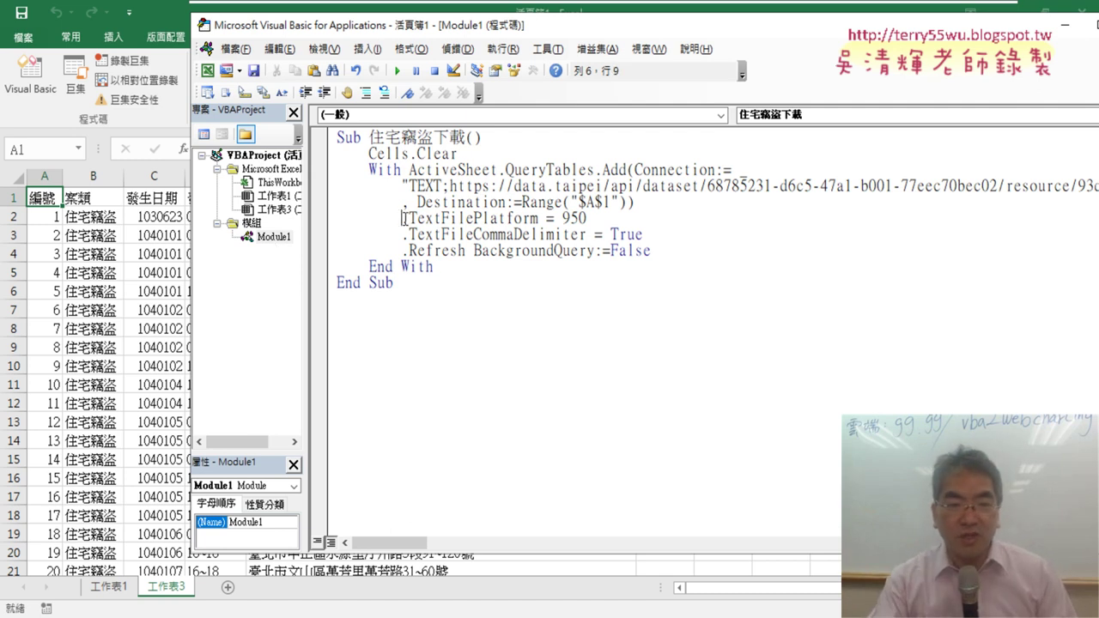
Highlight the TextFilePlatform = 950 line and the word Comma in TextFileCommaDelimiter.
left_click_drag(403, 218, 589, 221)
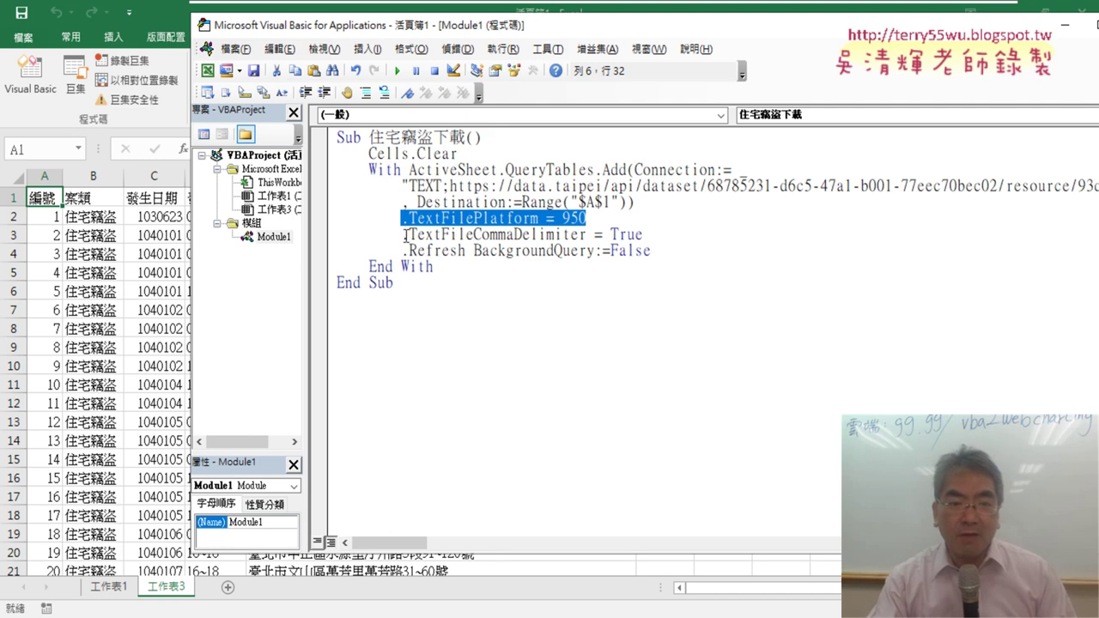
left_click_drag(403, 234, 554, 237)
left_click(550, 235)
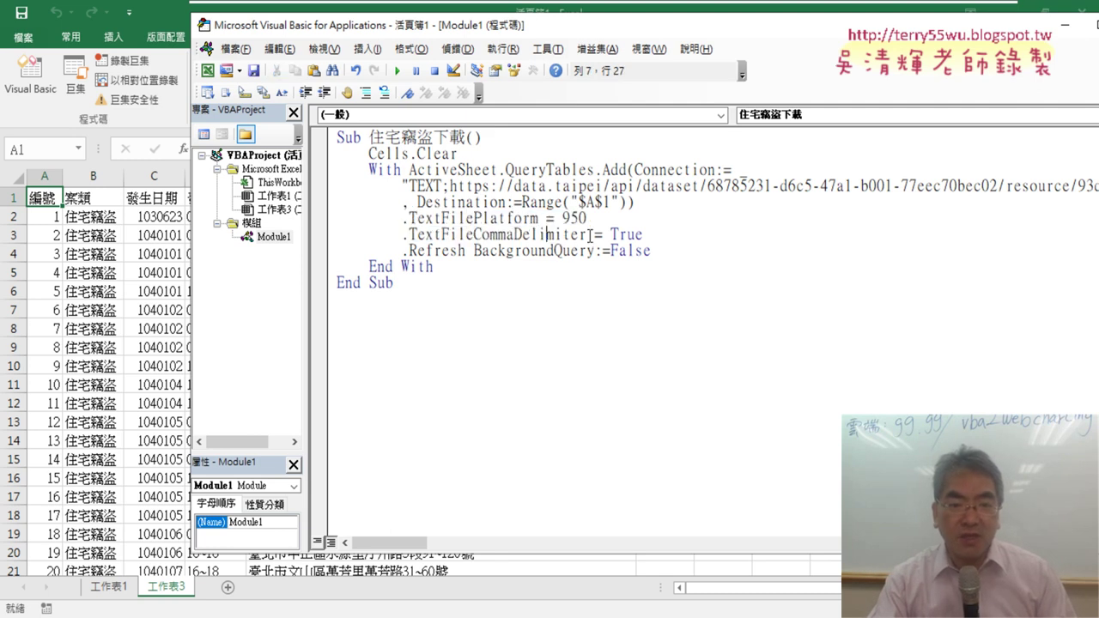
left_click_drag(474, 235, 513, 235)
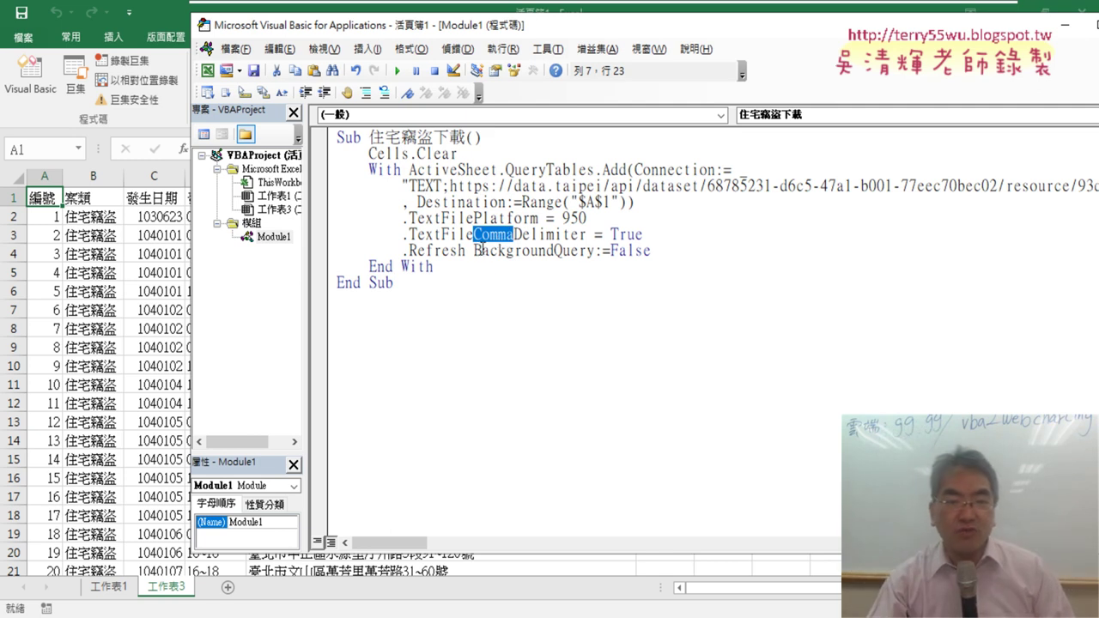
Insert the indented comment '1.清除舊資料 below the Sub line, above Cells.Clear.
left_click(482, 250)
left_click(494, 137)
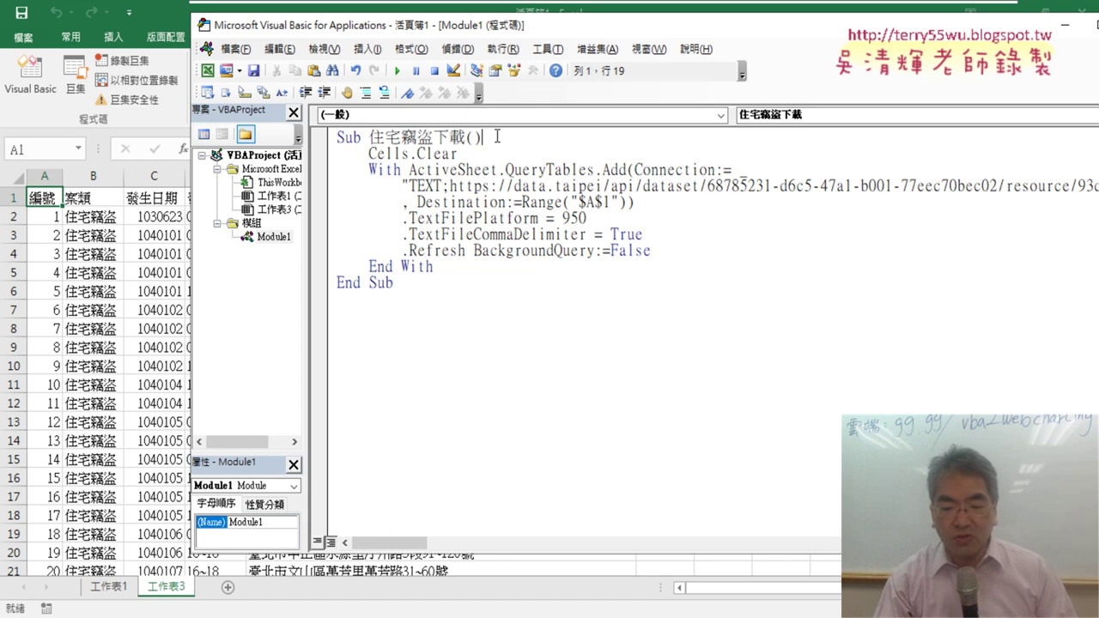
key("Return")
key("Tab")
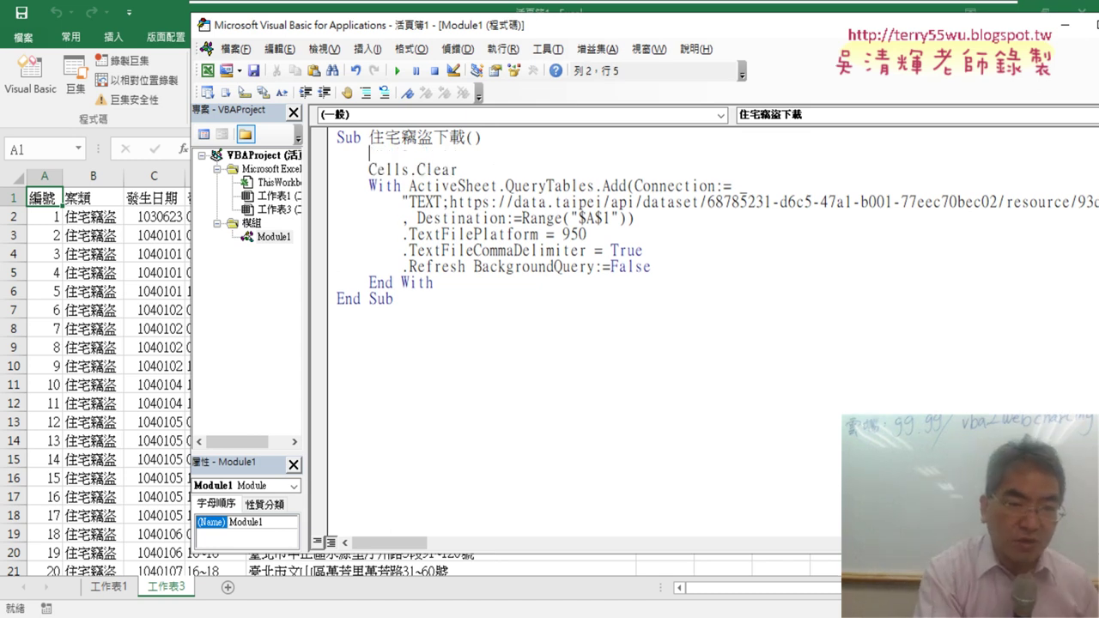
type("'")
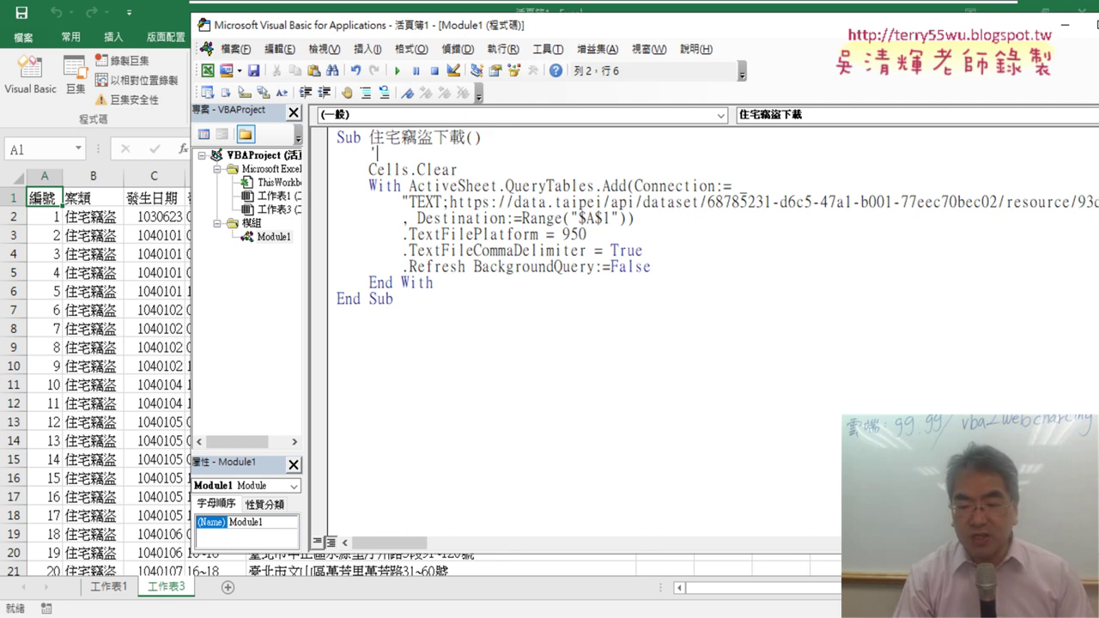
type("1.7")
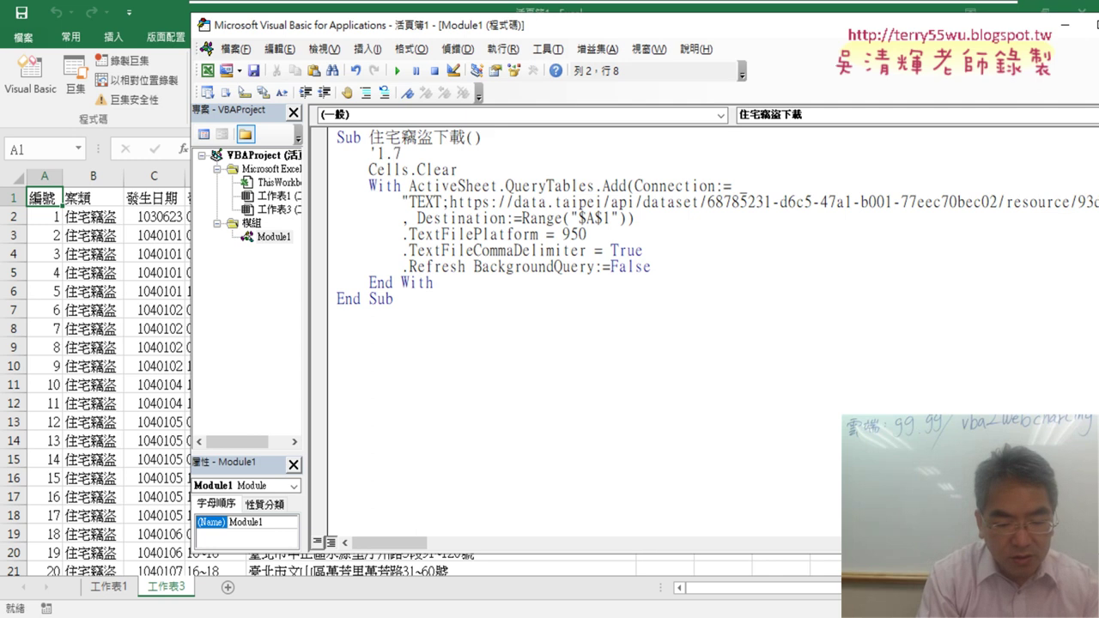
type("e- x.2ge84")
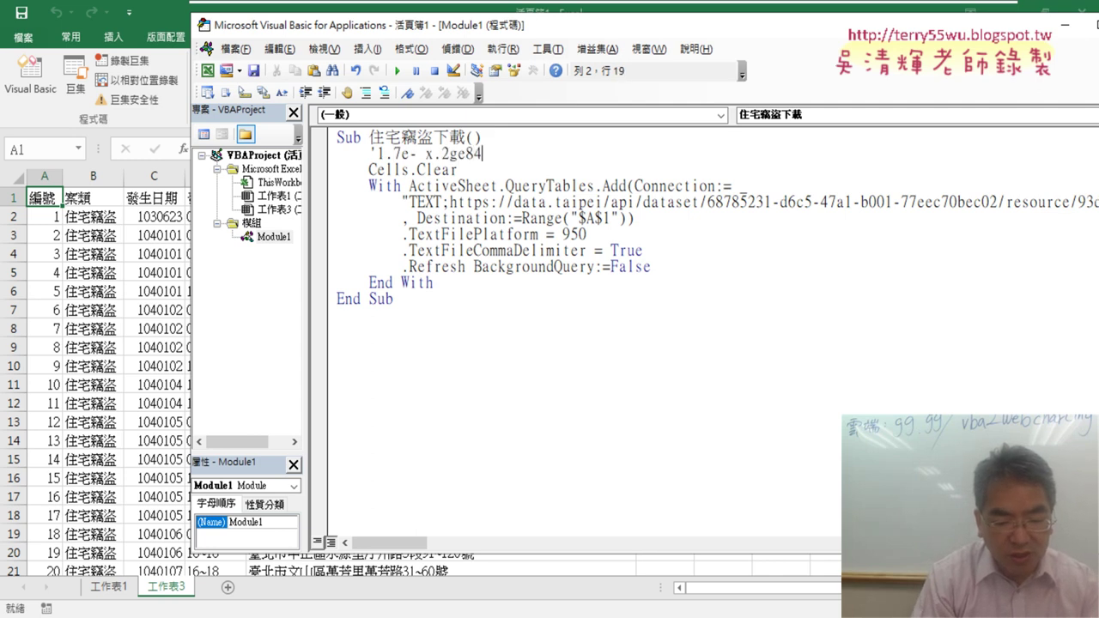
type("; 1ez")
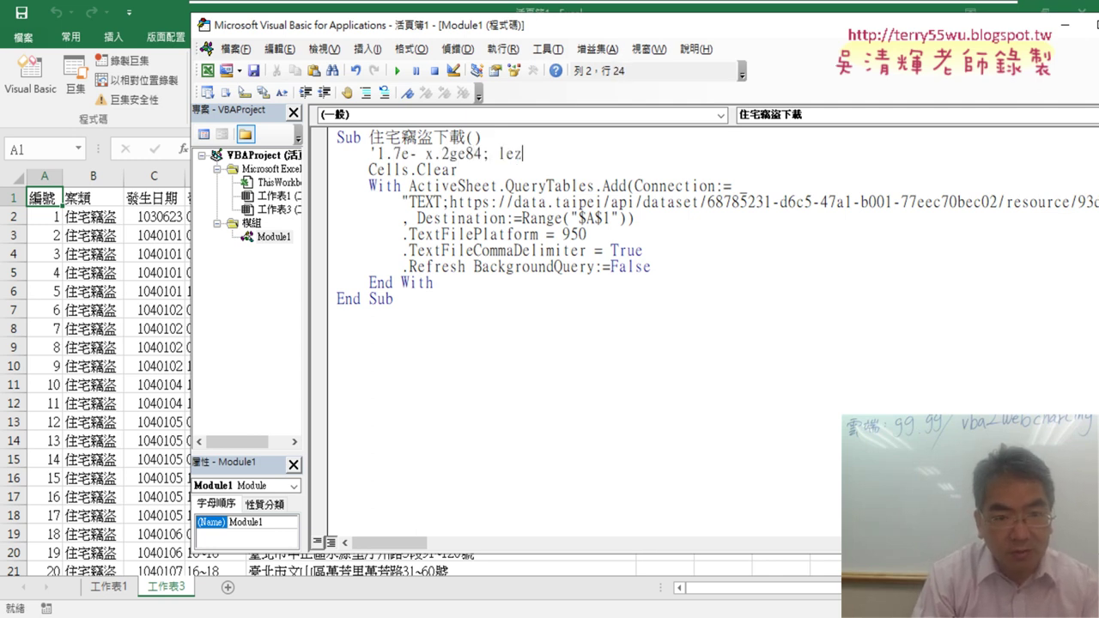
key("BackSpace")
key("BackSpace")
key("BackSpace")
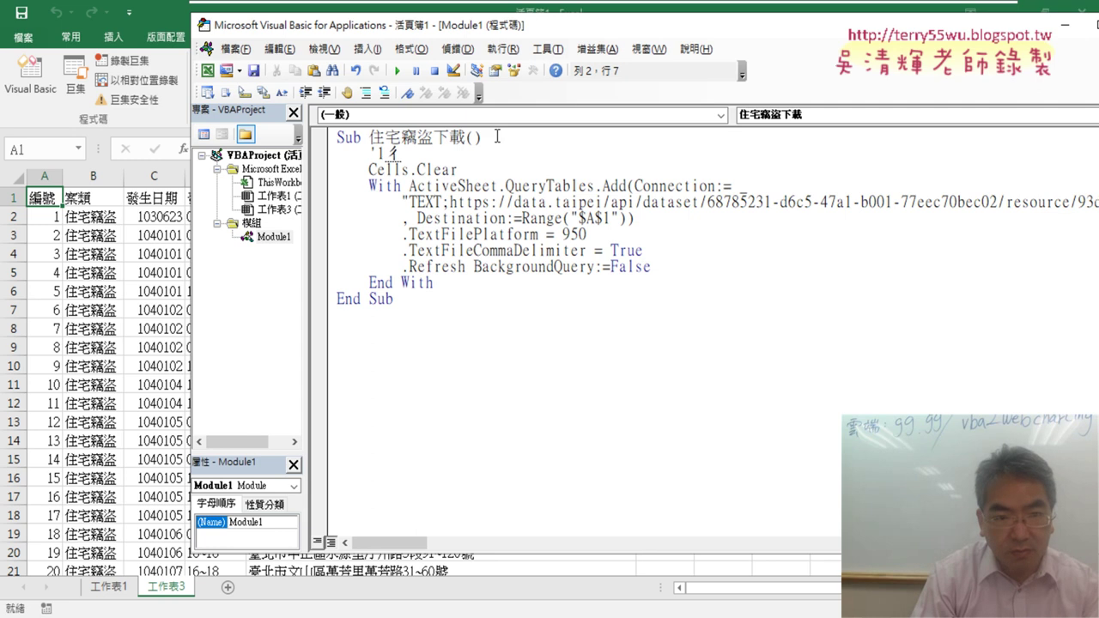
type(".e7")
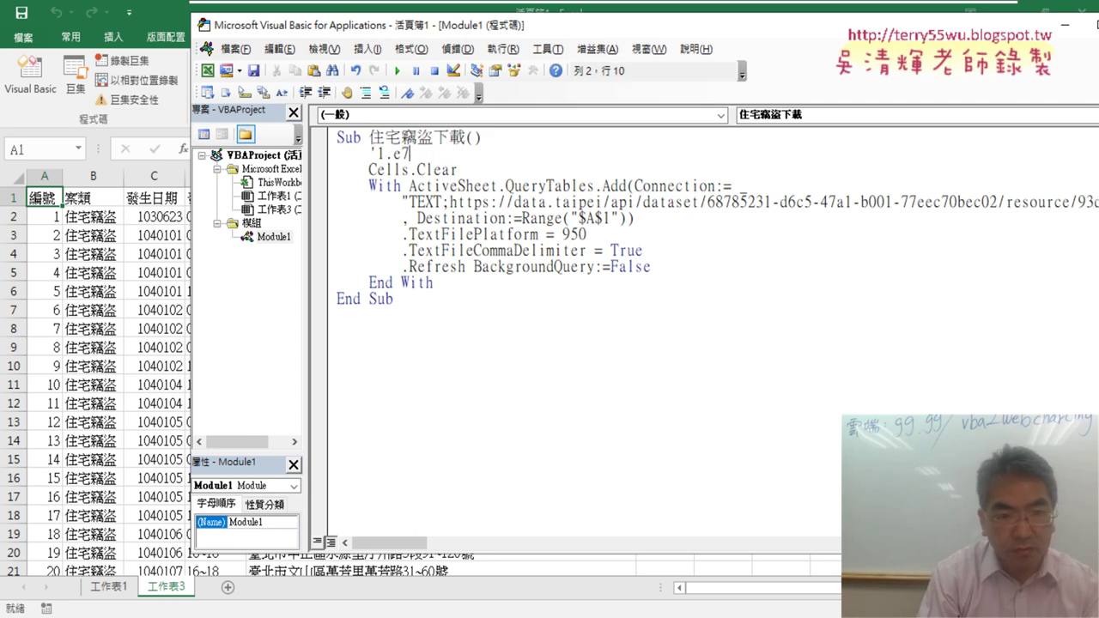
key("BackSpace")
key("BackSpace")
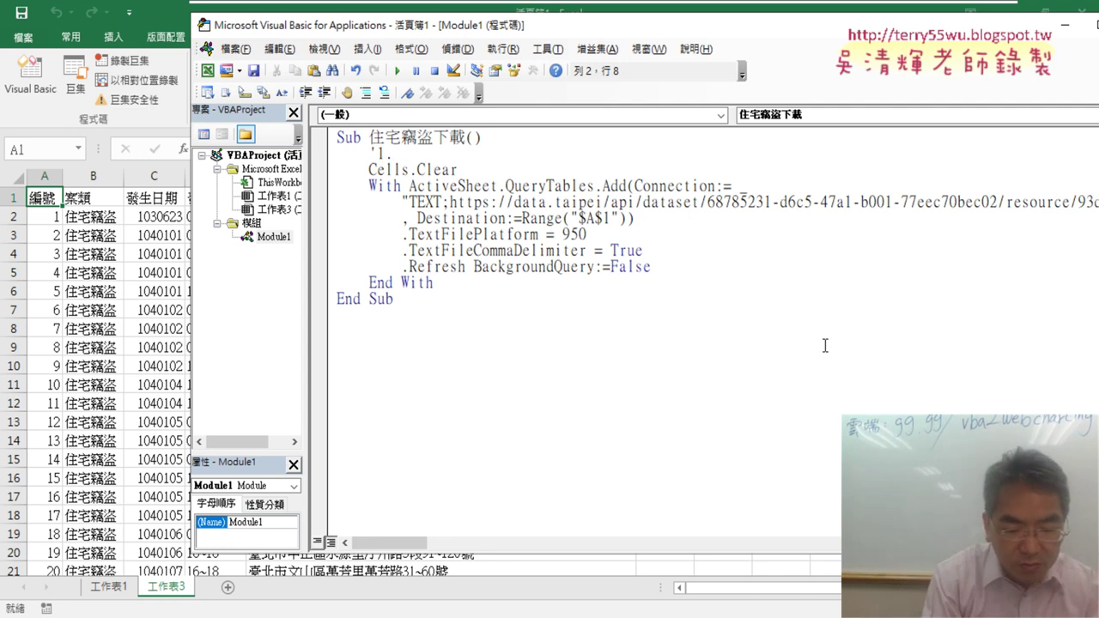
type("清除")
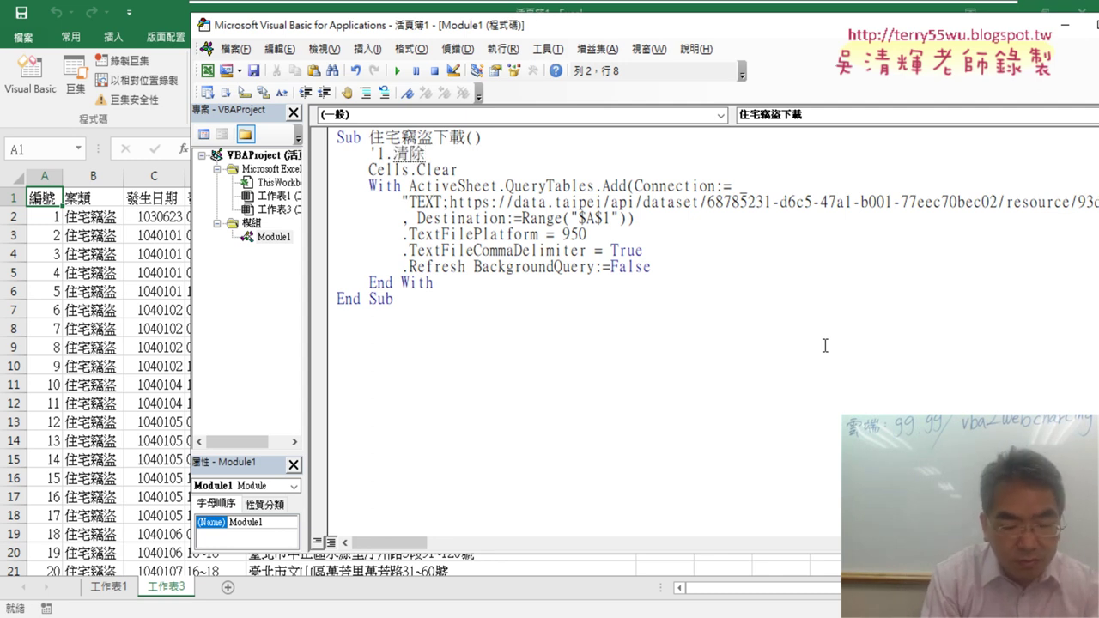
type("舊資料")
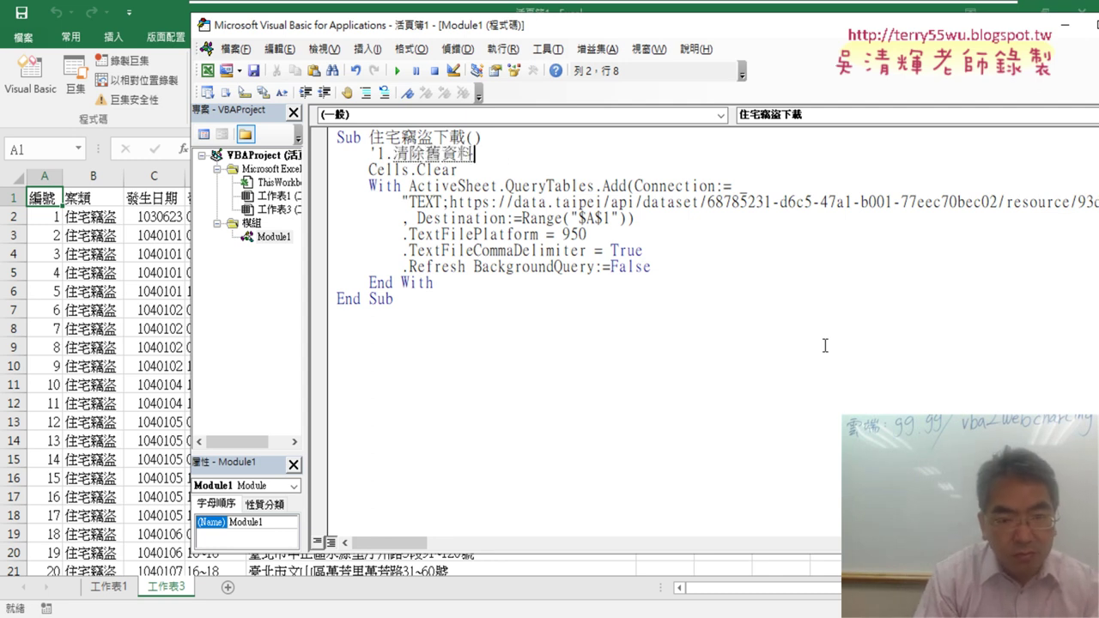
key("Return")
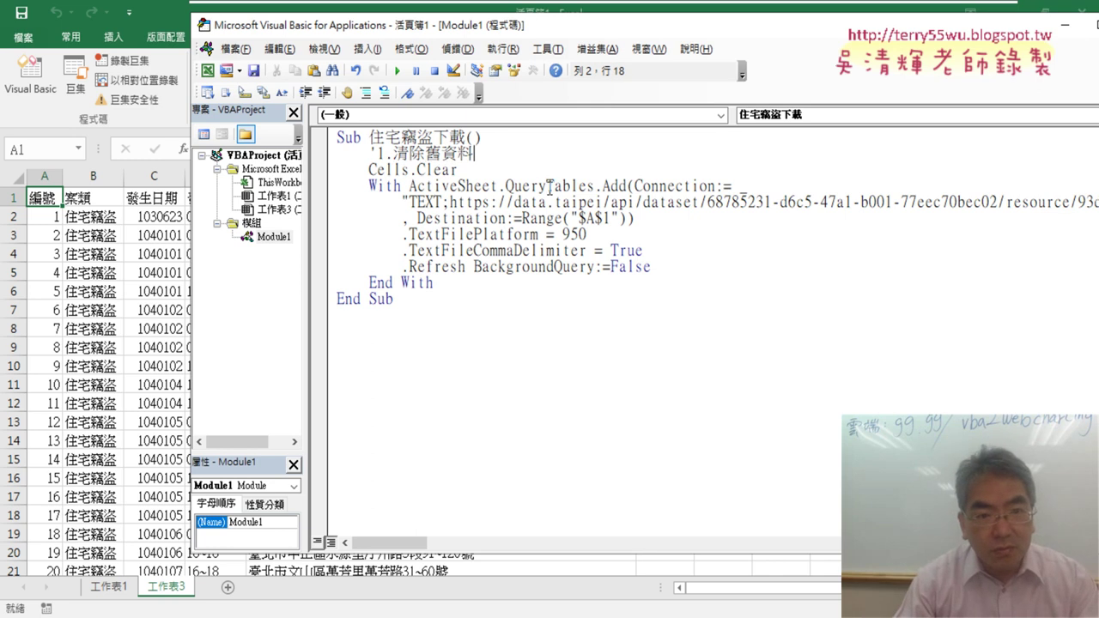
Add the comment '2.下載資料 after Cells.Clear, above the With QueryTables block.
left_click(528, 174)
key("Return")
type("'2.")
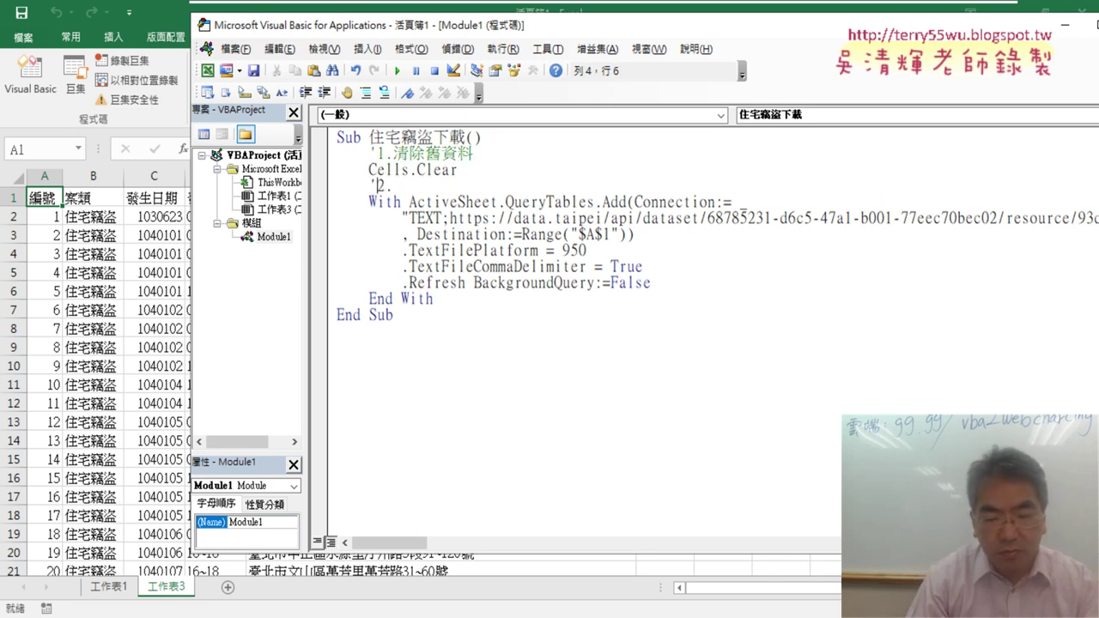
type("ce")
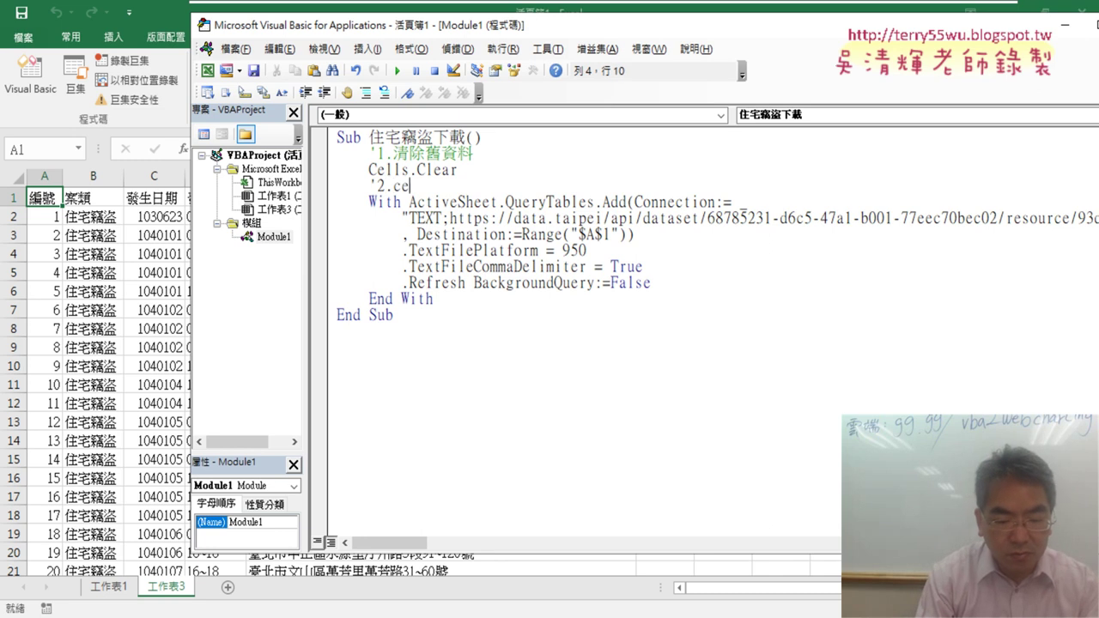
type("a4")
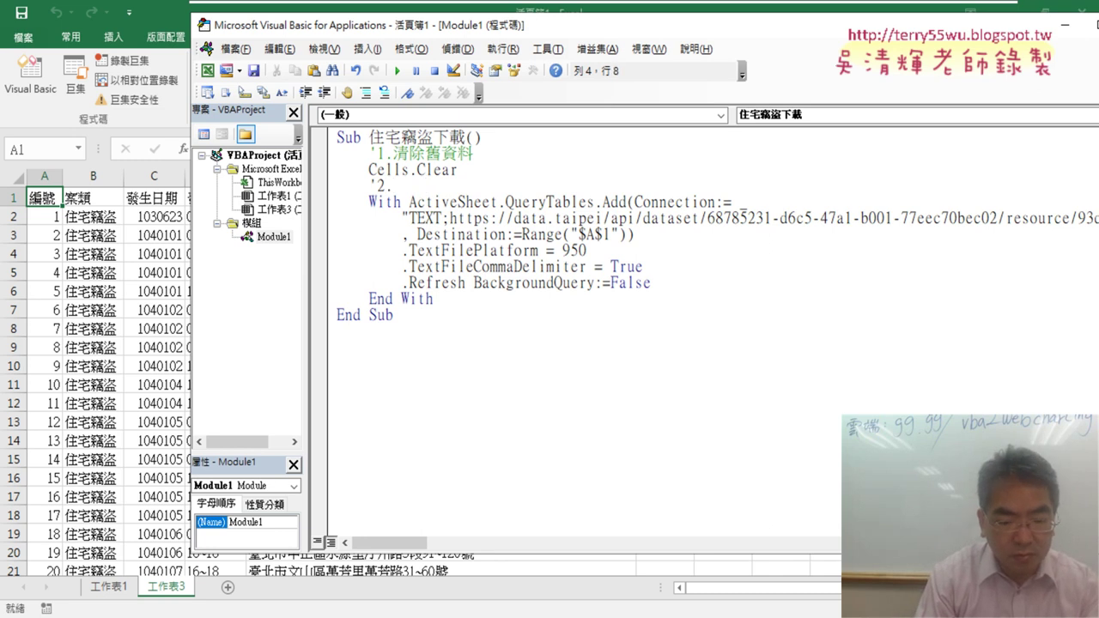
type("下載資ㄌㄧㄠ")
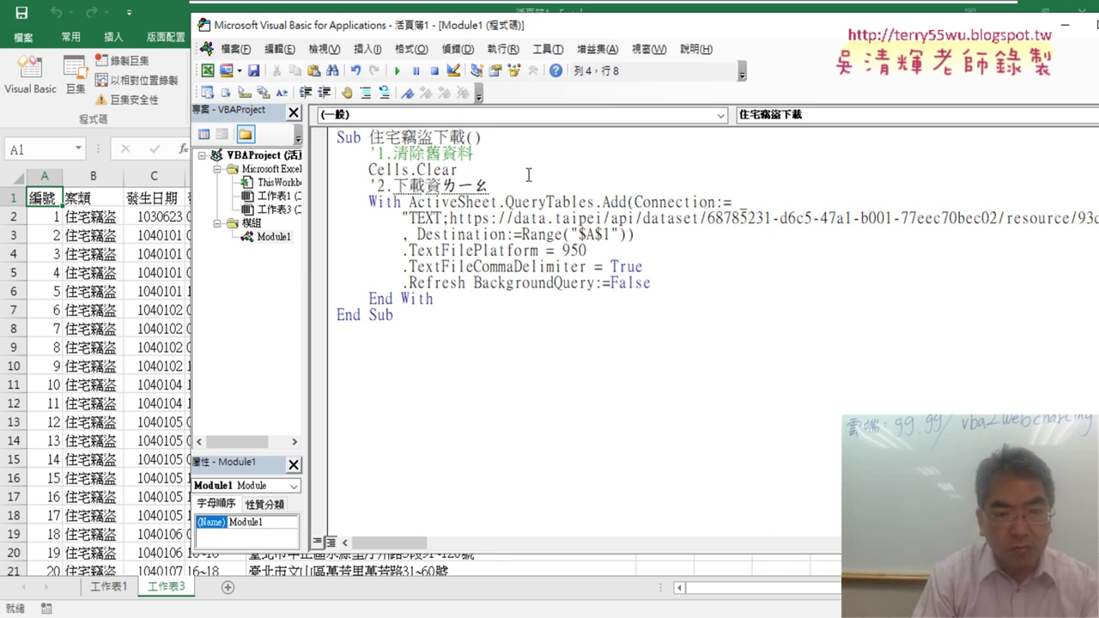
type("資料")
key("Down")
key("Down")
key("Down")
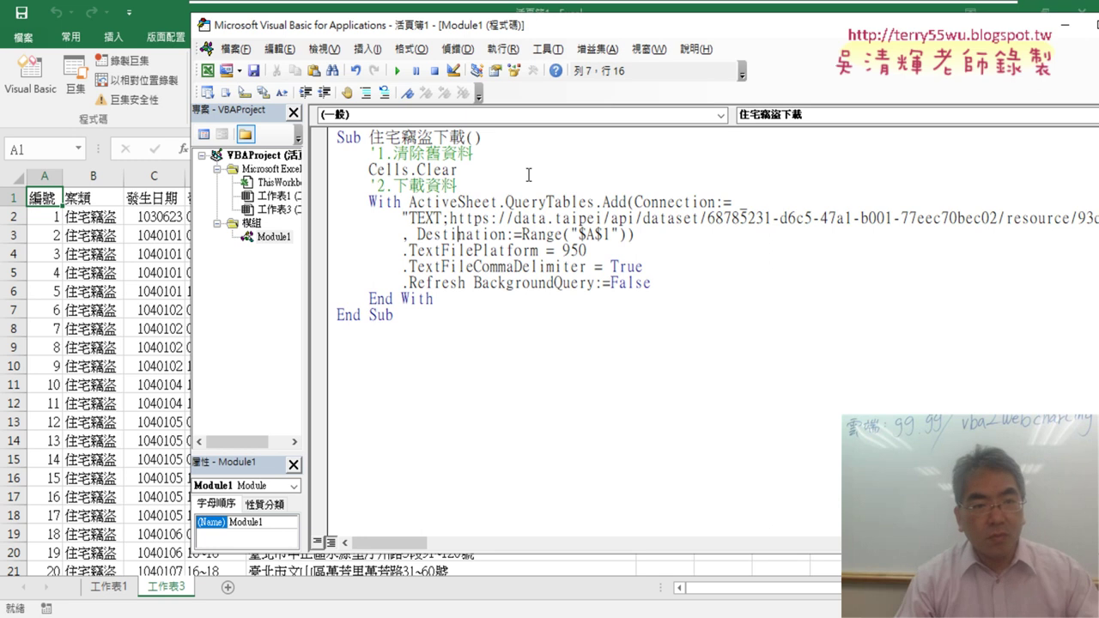
Highlight the 住宅竊盜下載 comments, QueryTable setting lines and whole Sub, then go to Chrome.
left_click_drag(473, 154, 368, 154)
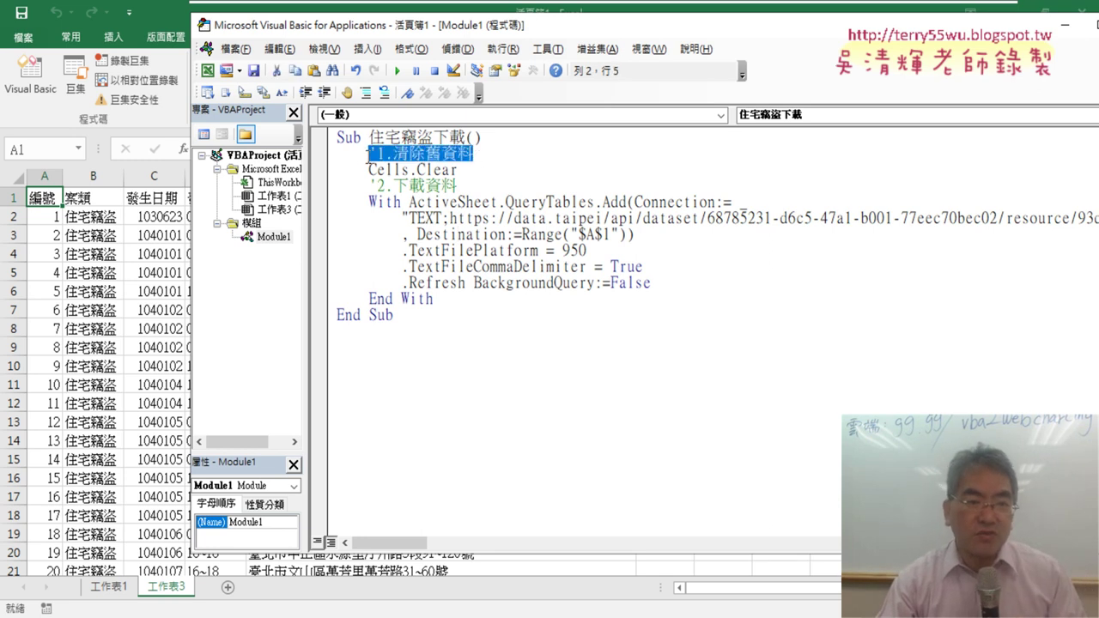
left_click_drag(457, 185, 376, 185)
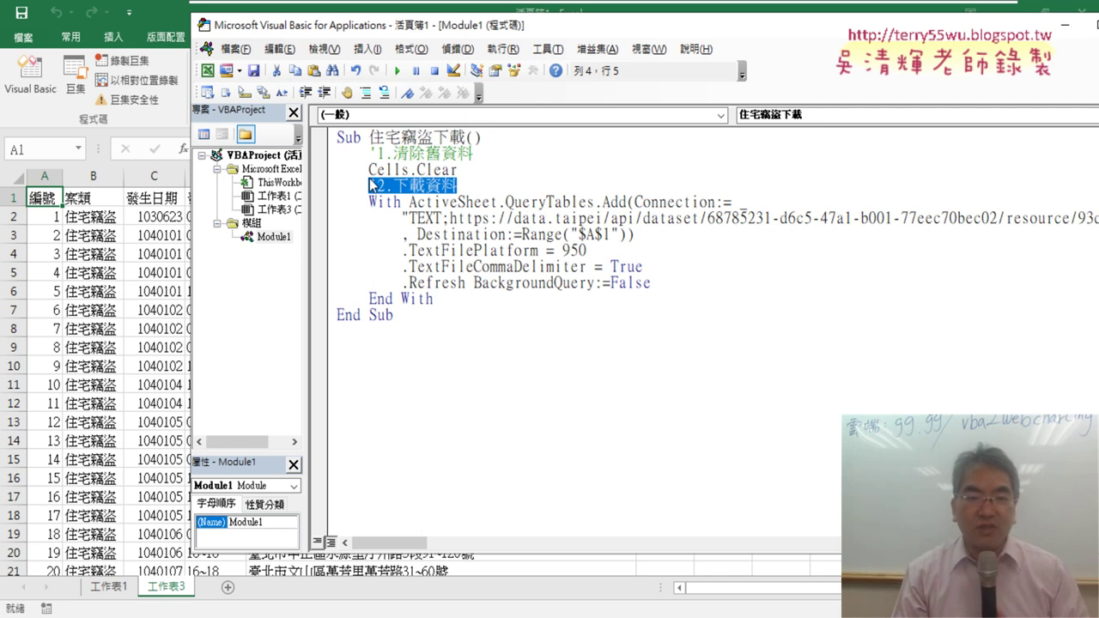
left_click(583, 250)
left_click_drag(667, 287, 327, 250)
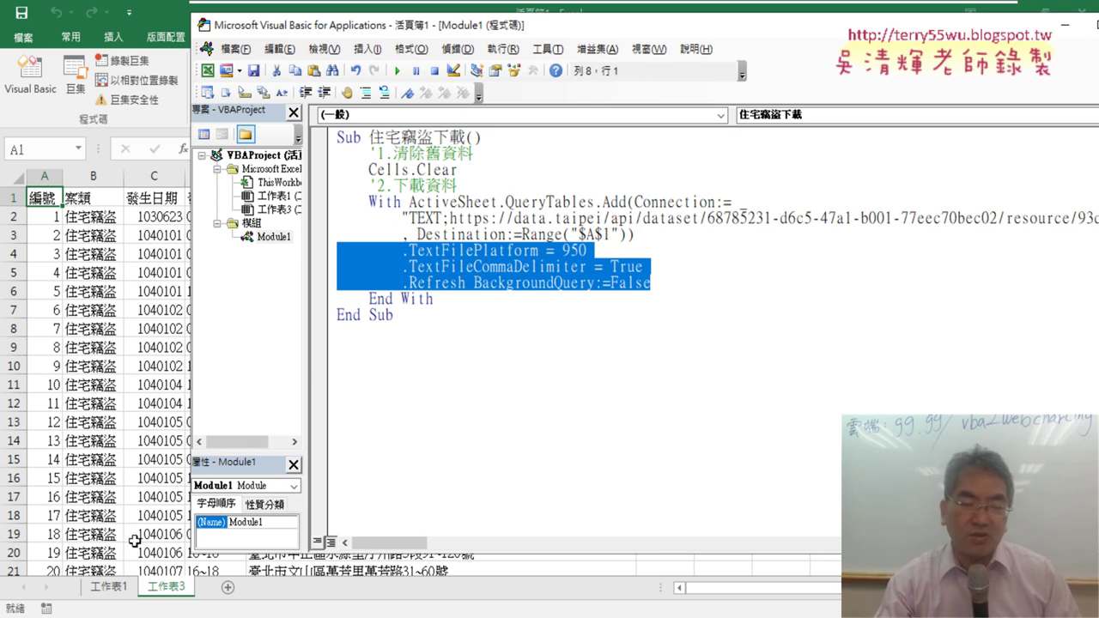
left_click_drag(443, 316, 320, 127)
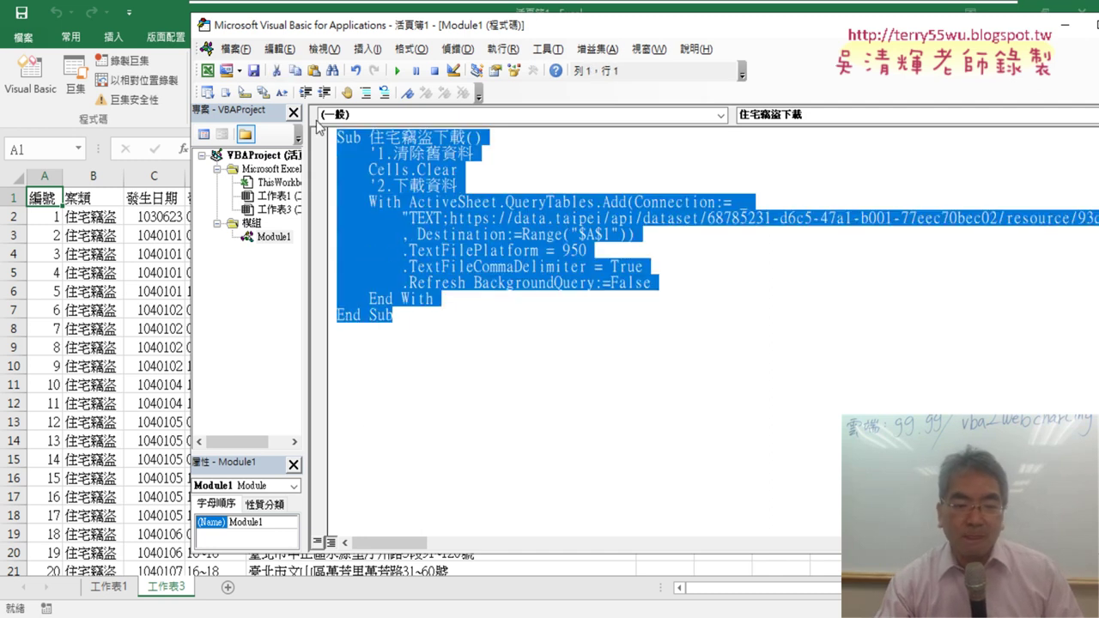
left_click(417, 562)
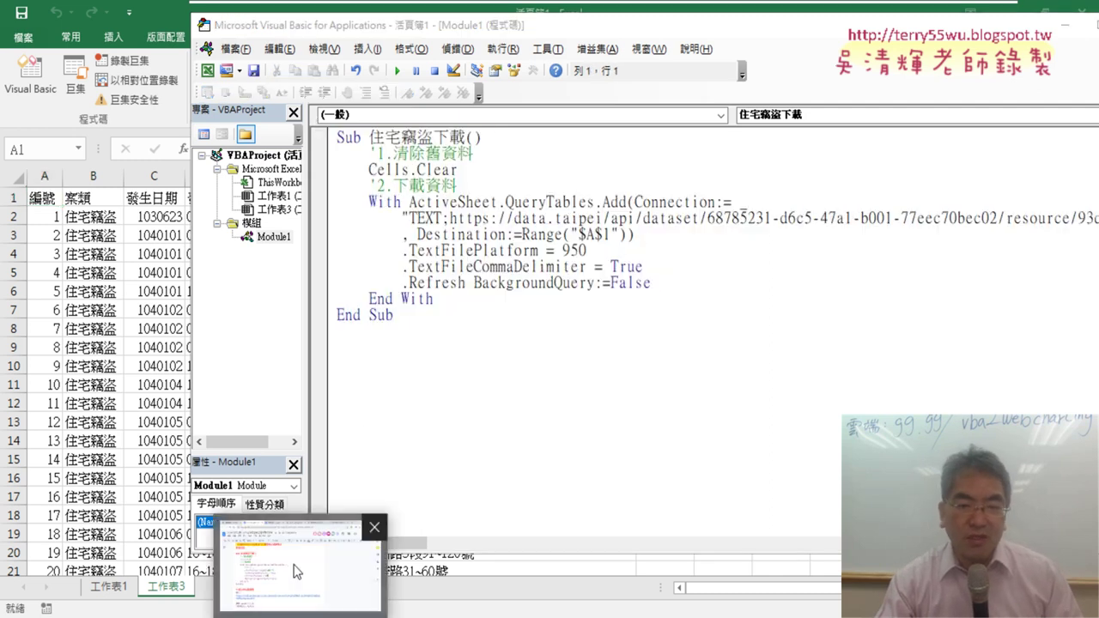
From the Taipei burglary dataset page, use the 資料集 menu to browse 全部資料集瀏覽.
left_click(774, 26)
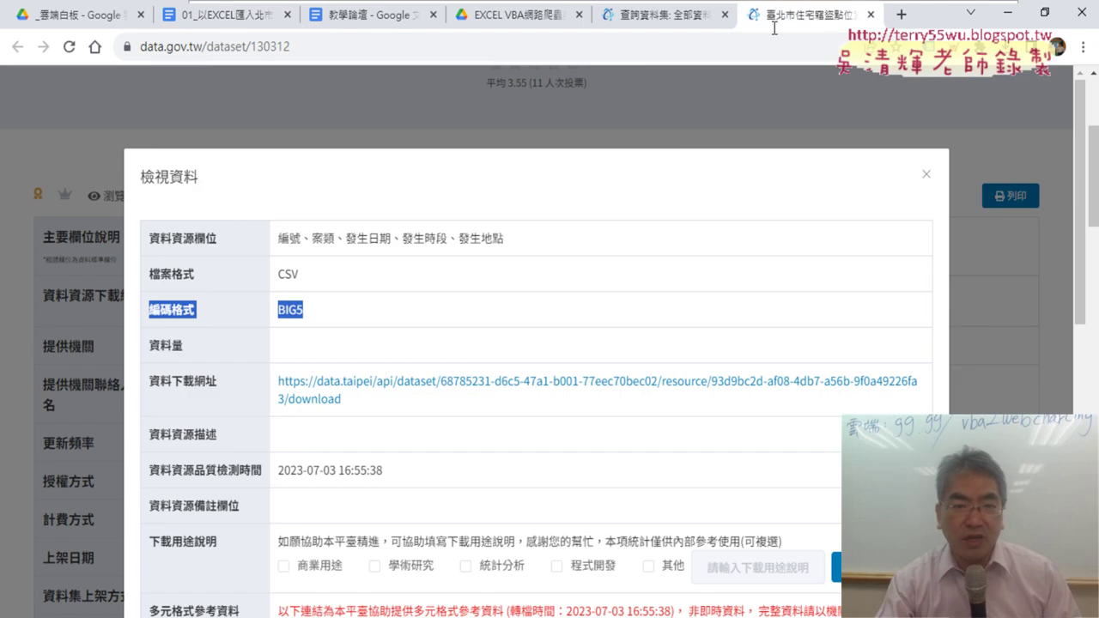
left_click(925, 174)
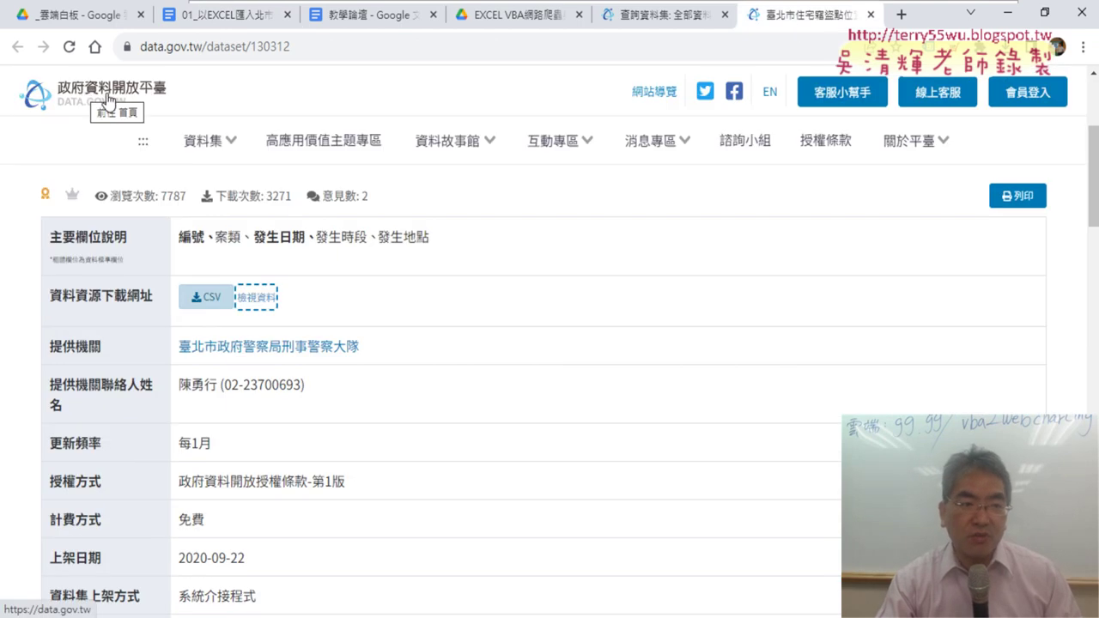
left_click(202, 141)
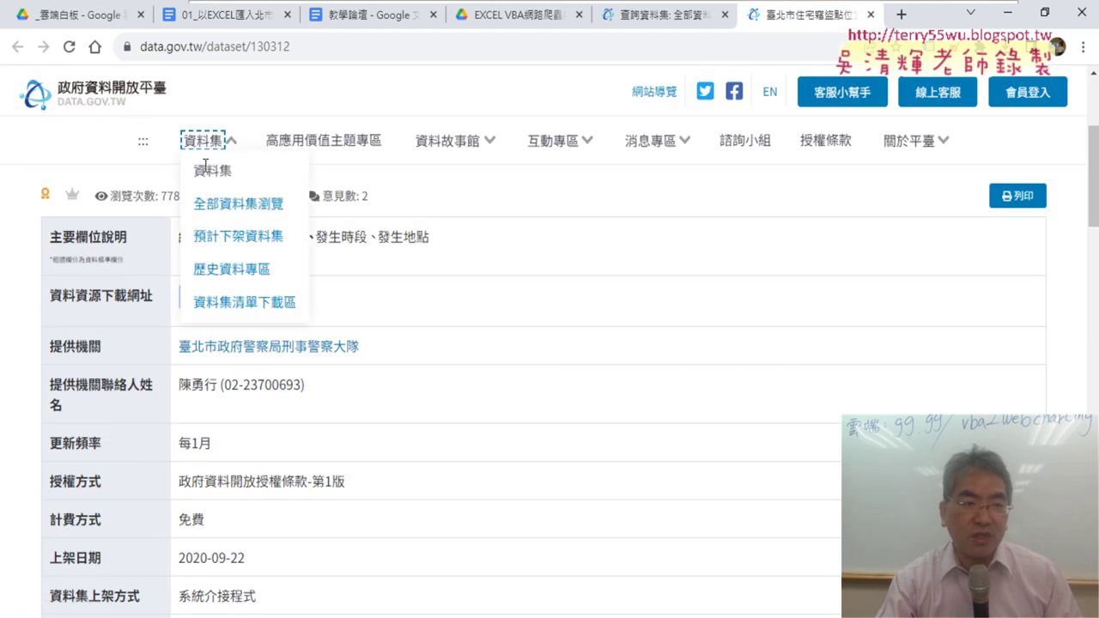
left_click(244, 209)
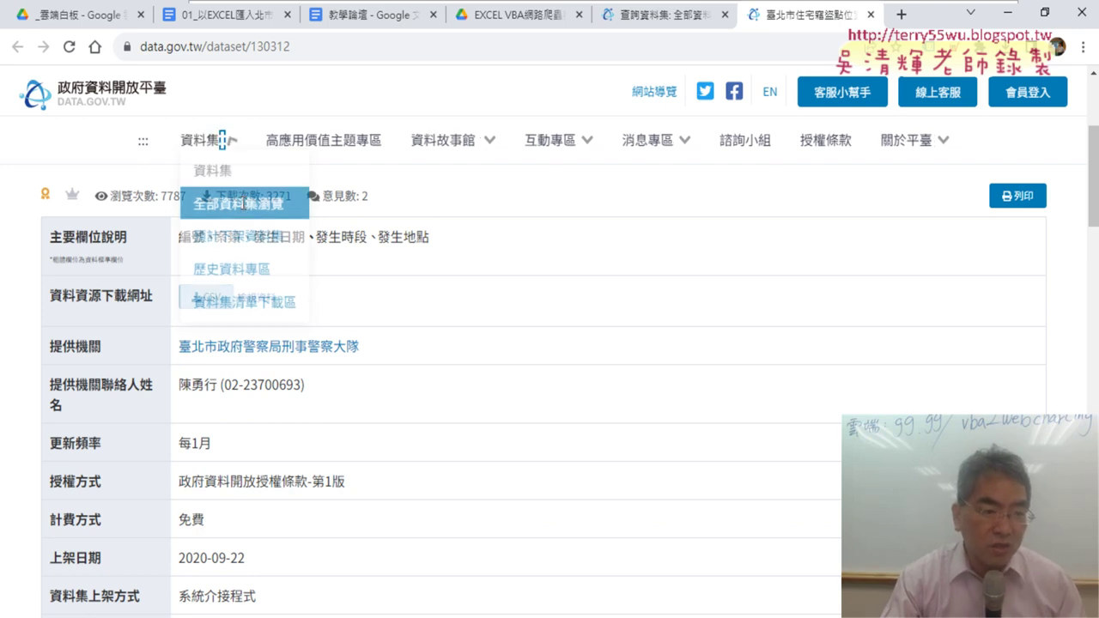
scroll(19, 316, "down", 5)
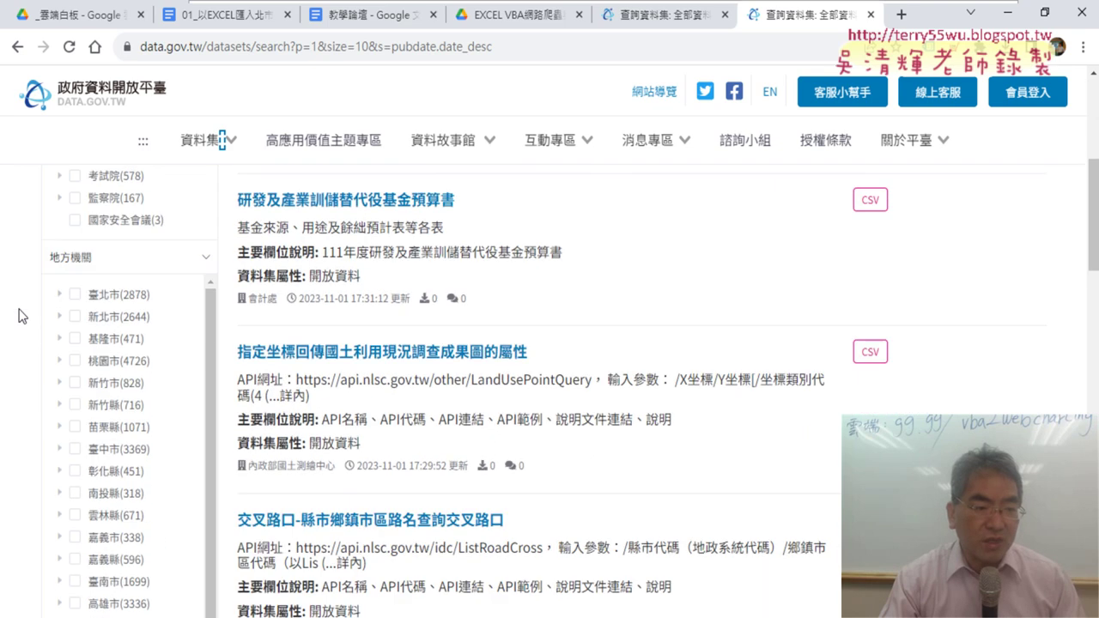
scroll(19, 316, "down", 7)
scroll(19, 316, "down", 3)
scroll(19, 316, "down", 3)
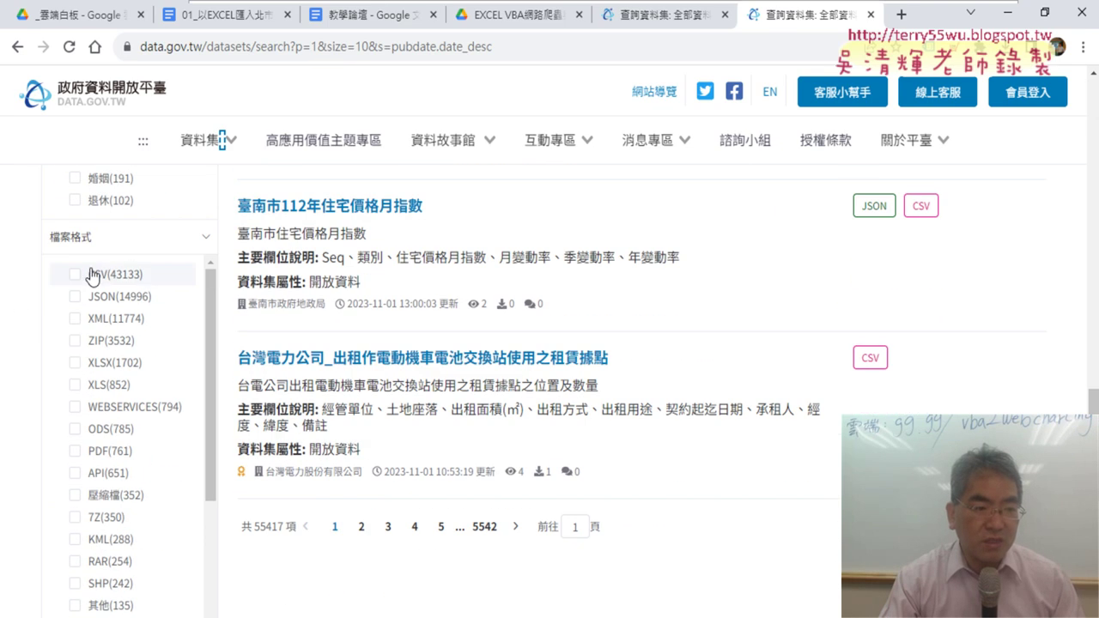
left_click(203, 140)
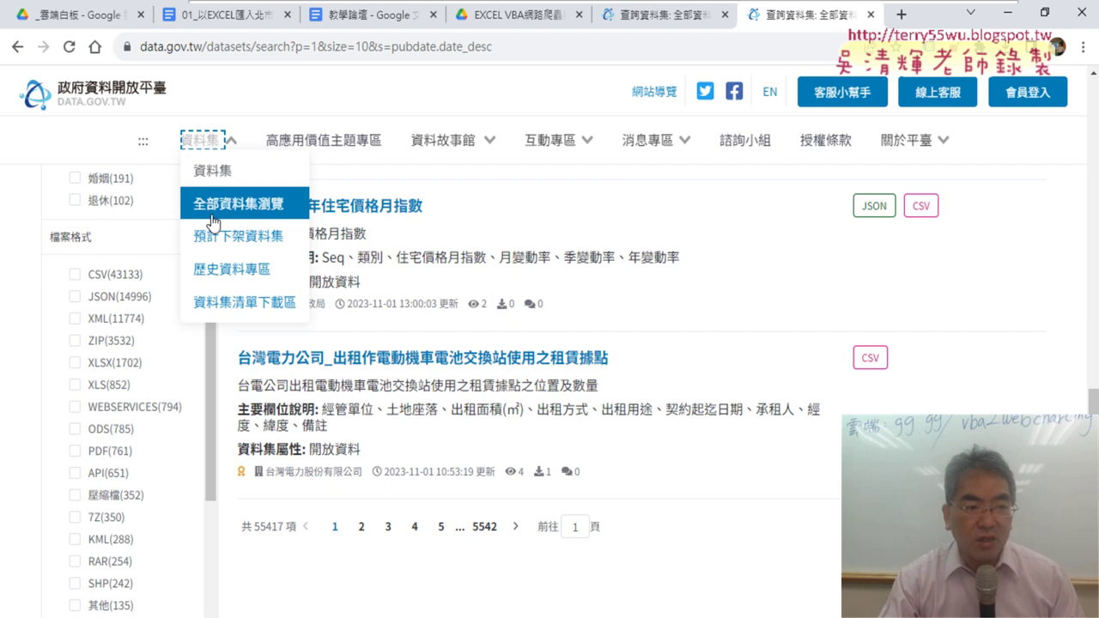
left_click(108, 275)
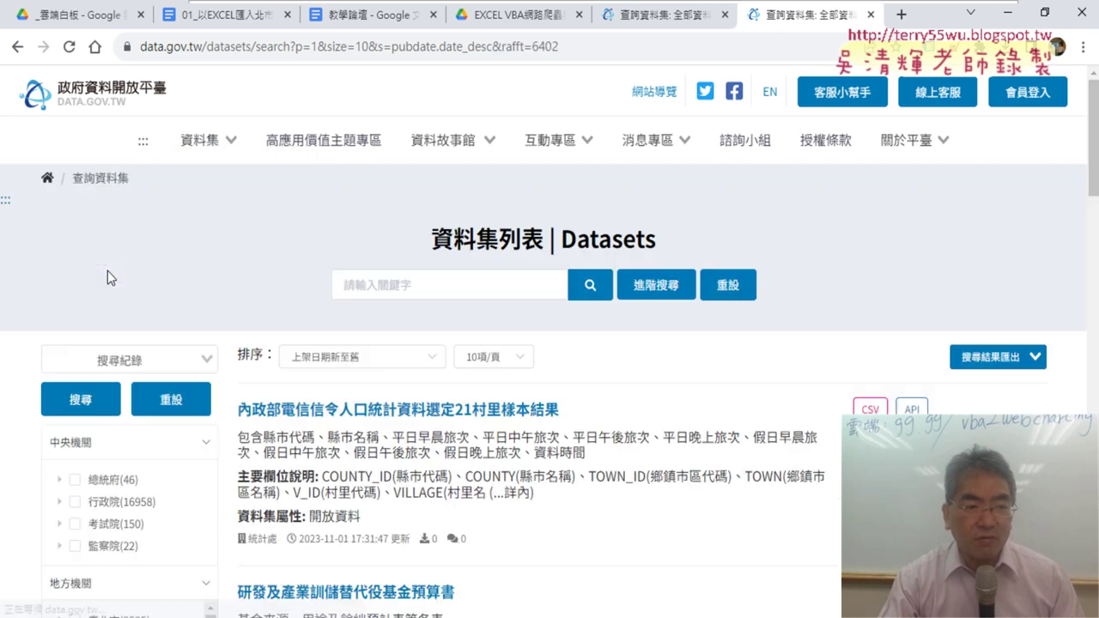
Sort datasets by 瀏覽次數多至少 and open 盤後資訊 > 個股日收盤價及月平均價 in a new tab.
left_click(378, 356)
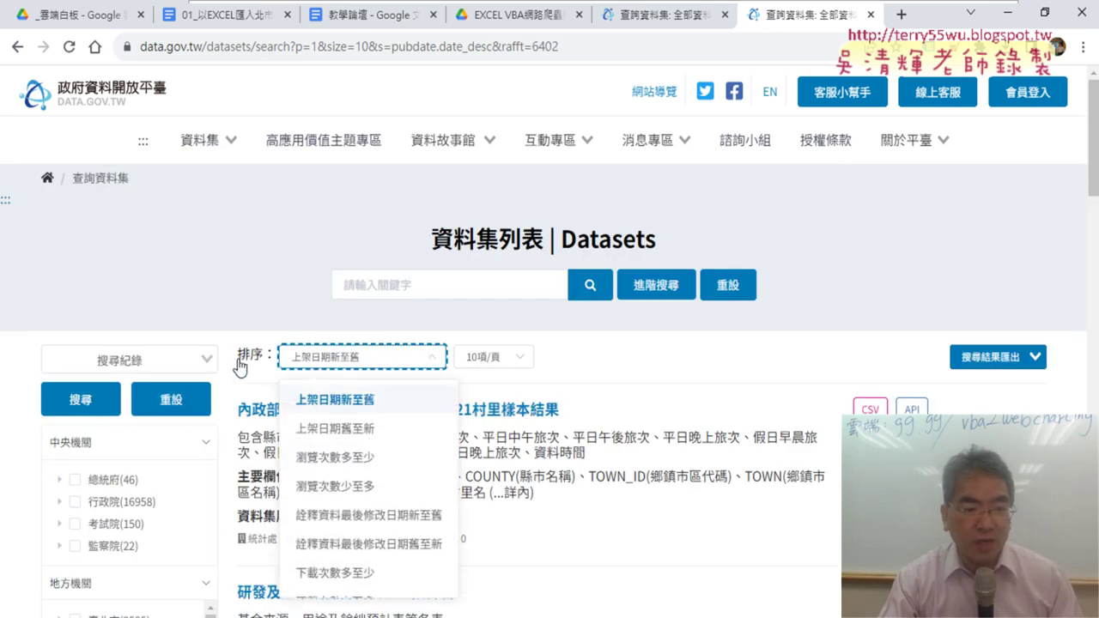
left_click(344, 457)
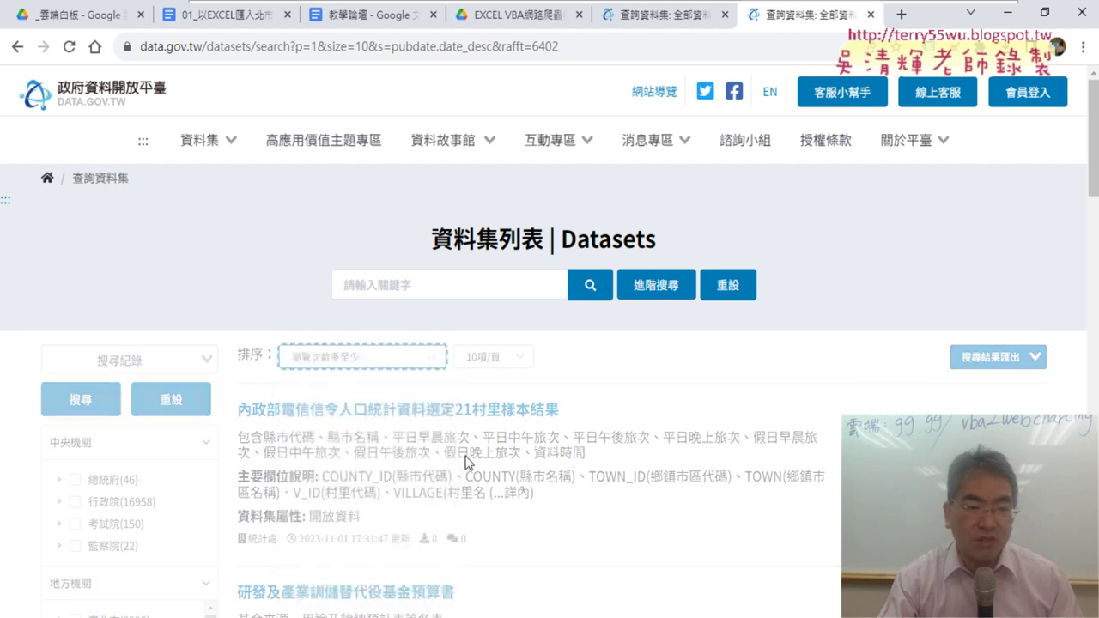
scroll(640, 458, "down", 4)
scroll(640, 457, "down", 1)
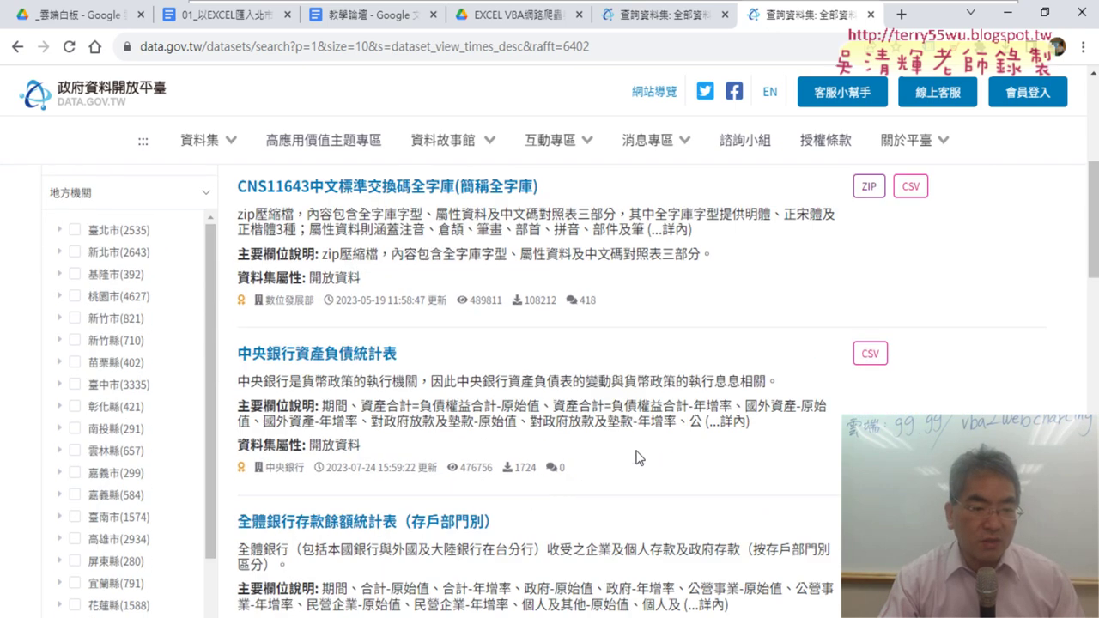
scroll(640, 458, "down", 2)
scroll(638, 458, "down", 1)
scroll(637, 457, "down", 2)
scroll(637, 458, "down", 1)
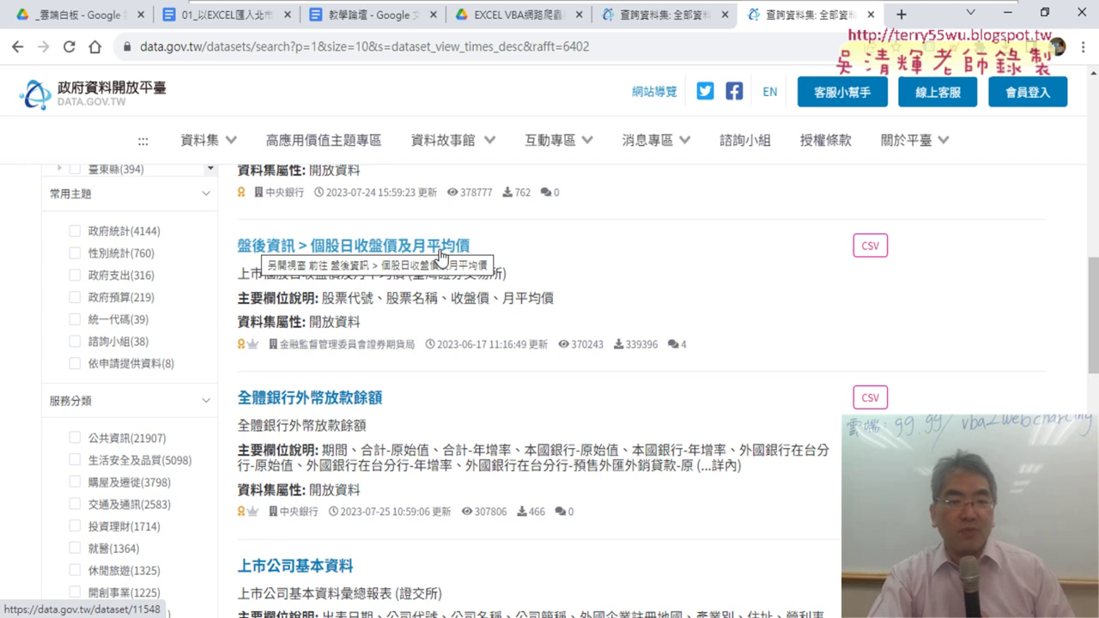
left_click(445, 249)
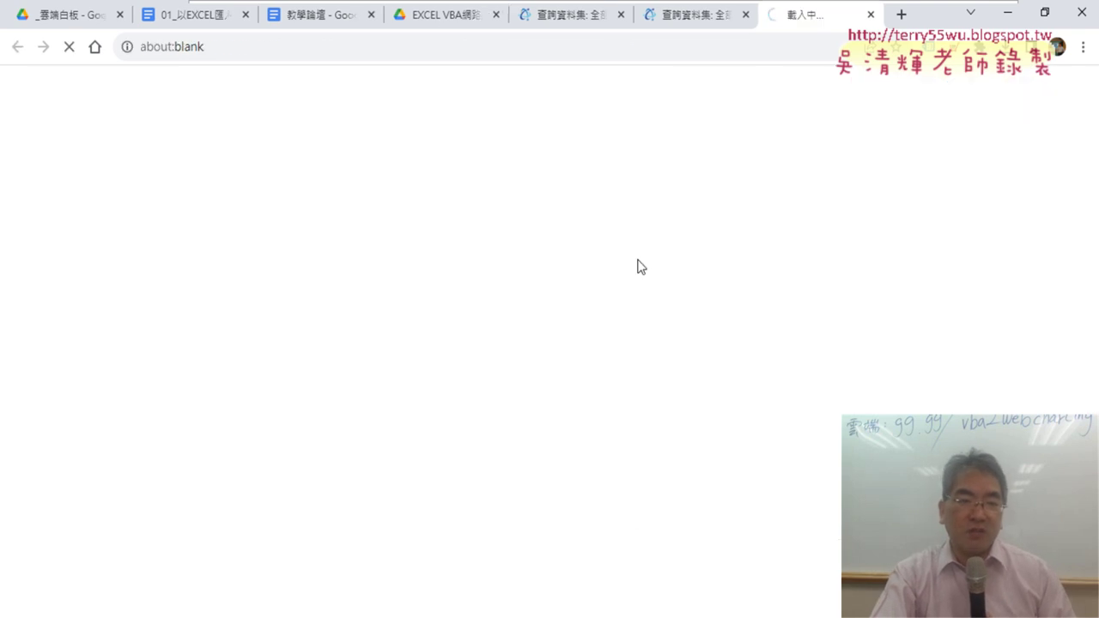
Confirm the closing-price CSV is UTF-8 and copy its TWSE STOCK_DAY_AVG_ALL download URL.
scroll(638, 267, "down", 3)
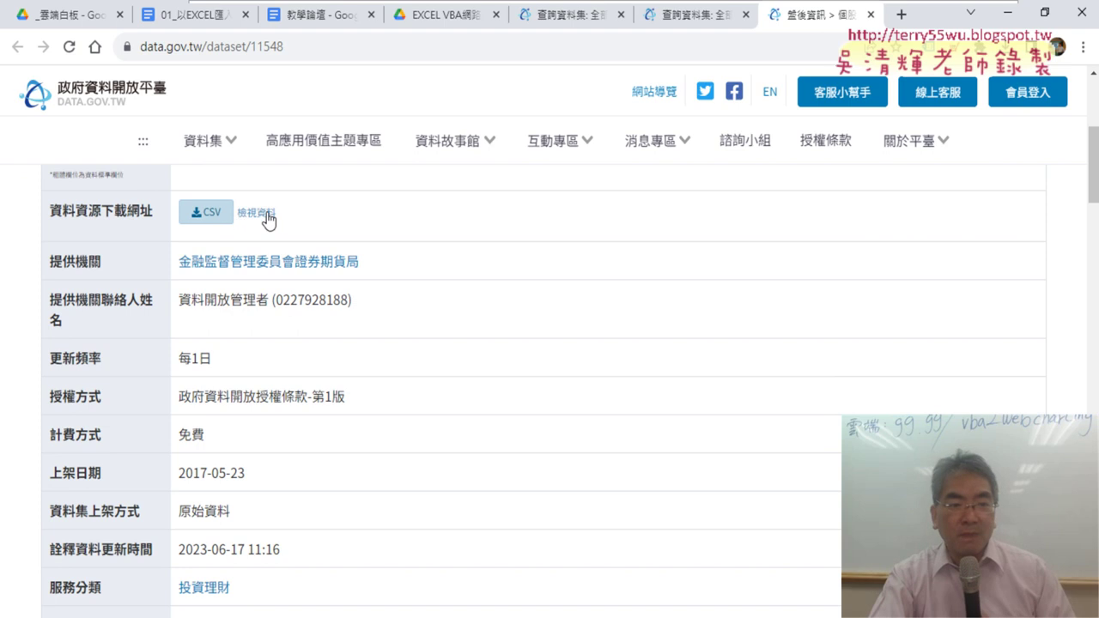
left_click(267, 214)
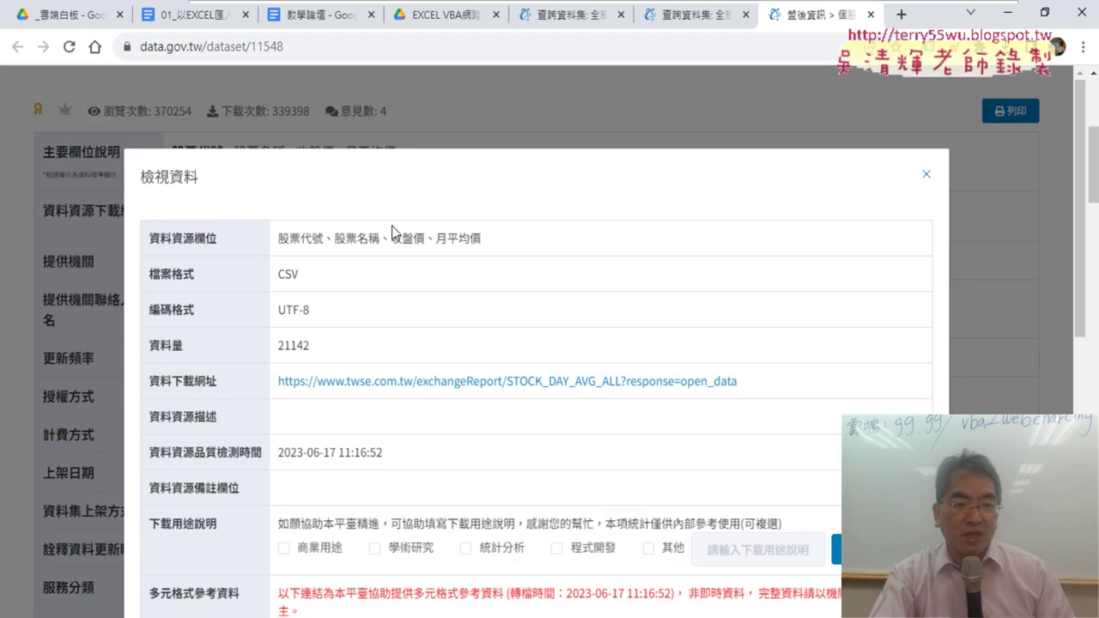
left_click_drag(343, 325, 183, 311)
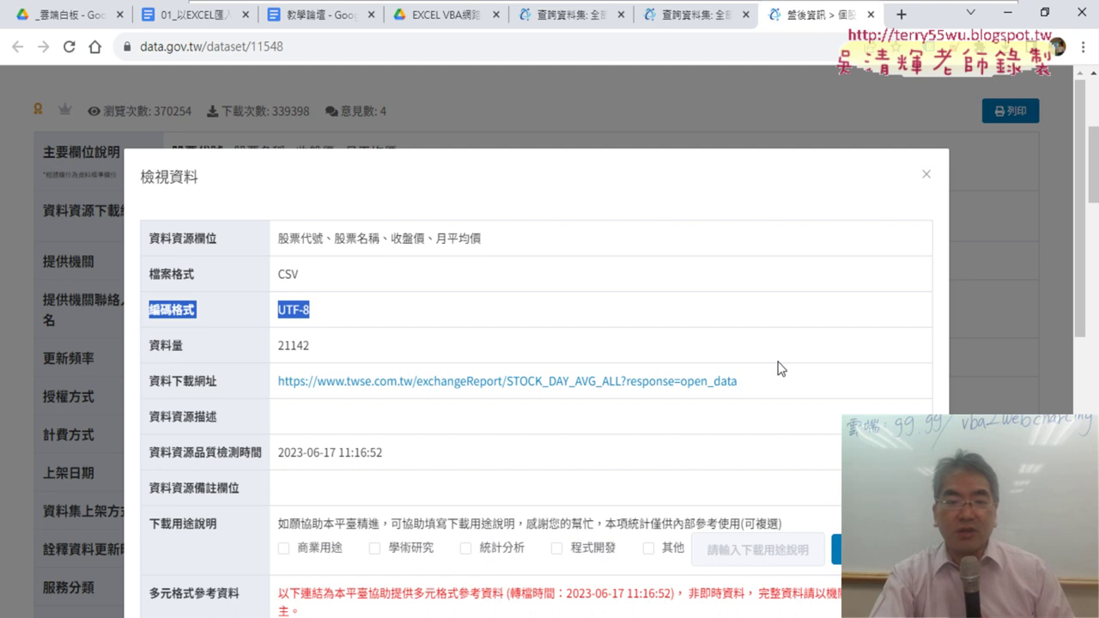
mouse_move(780, 370)
left_mouse_down()
mouse_move(719, 383)
mouse_move(296, 375)
left_mouse_up()
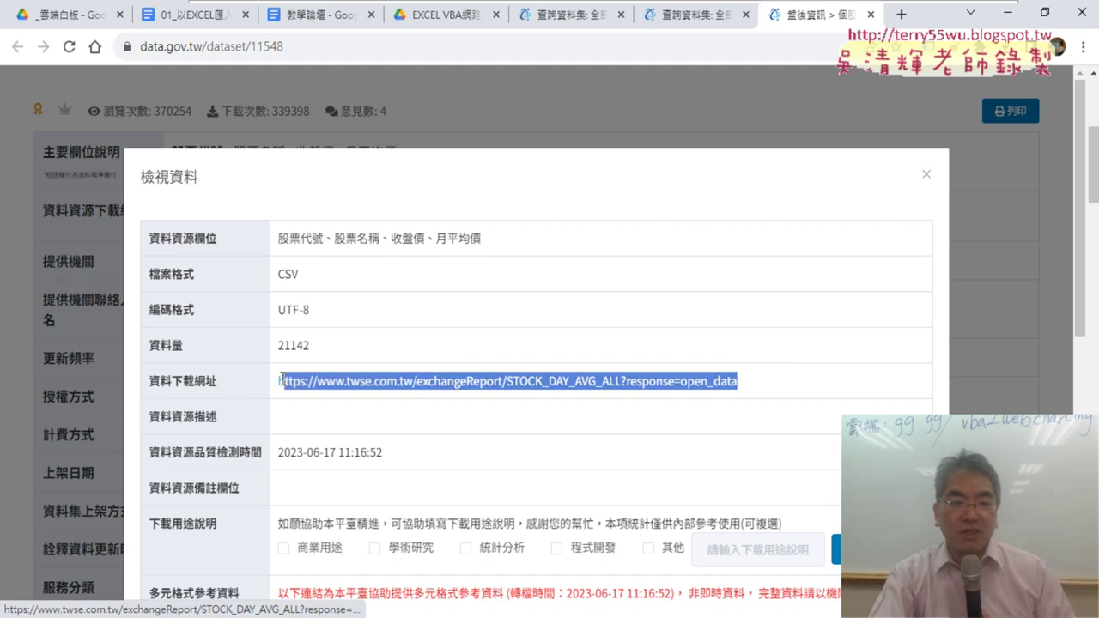
right_click(368, 386)
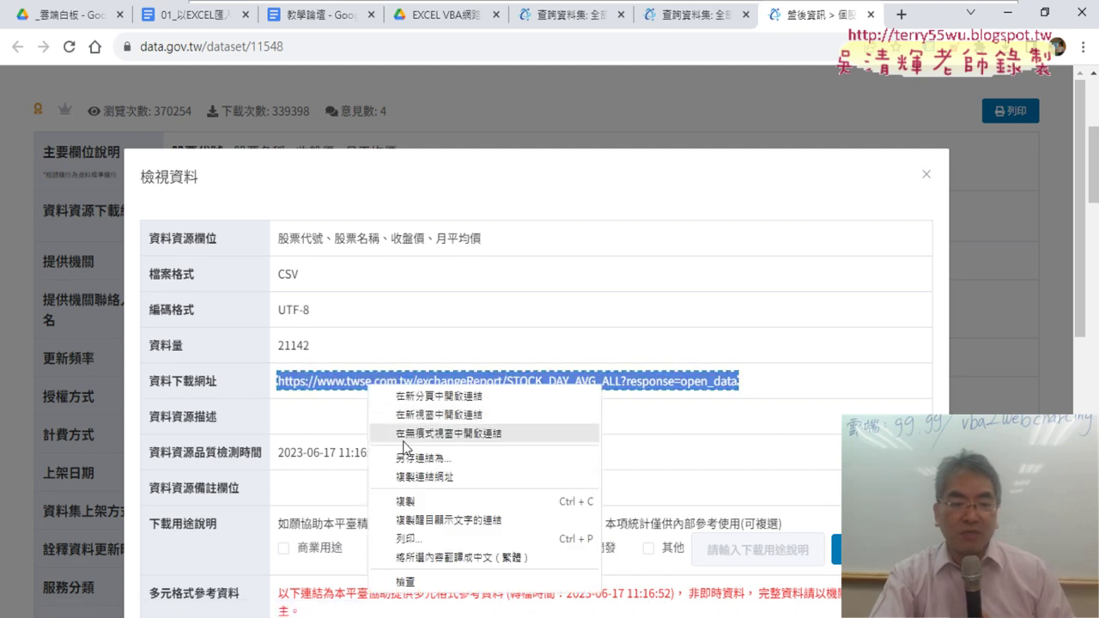
left_click(423, 506)
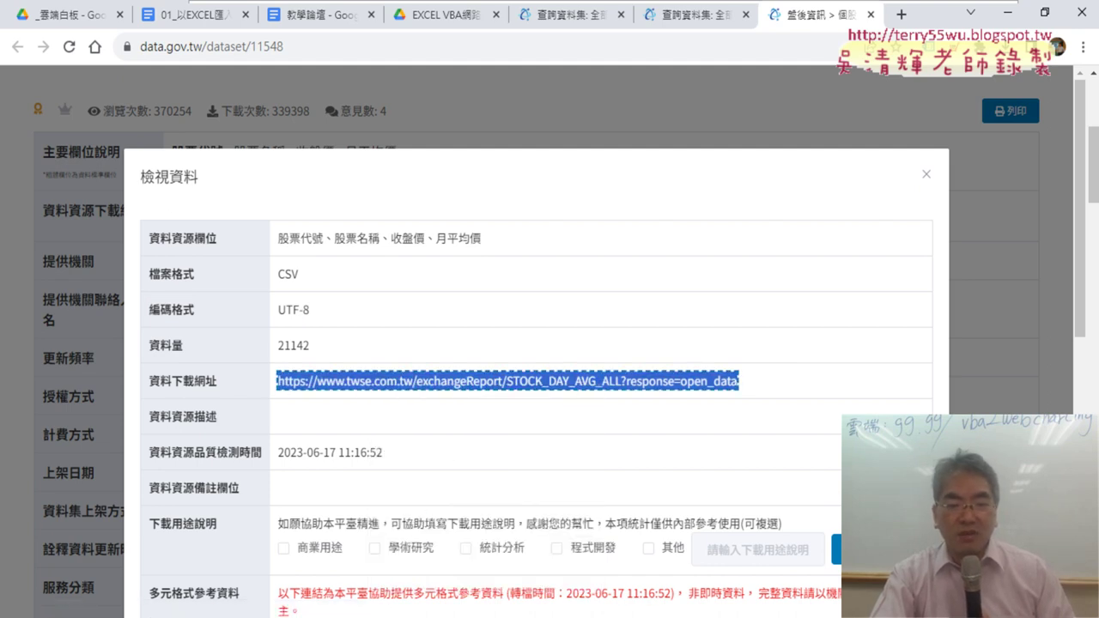
key("alt+Tab")
Paste a duplicate of the 住宅竊盜下載 macro below the original in Module1.
right_click(406, 219)
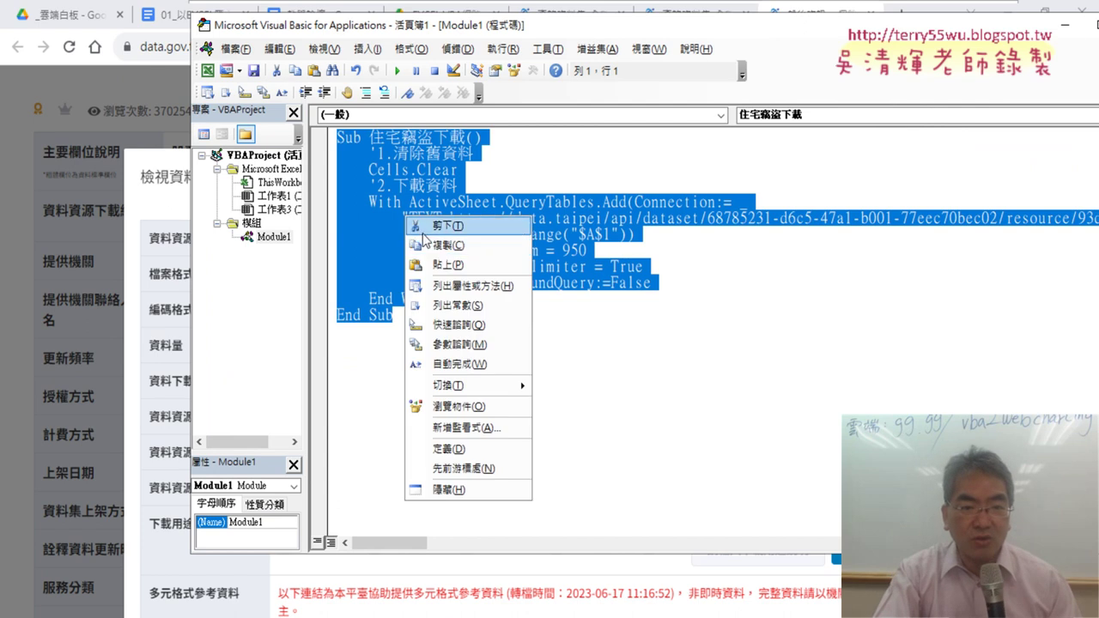
left_click(425, 245)
left_click(402, 354)
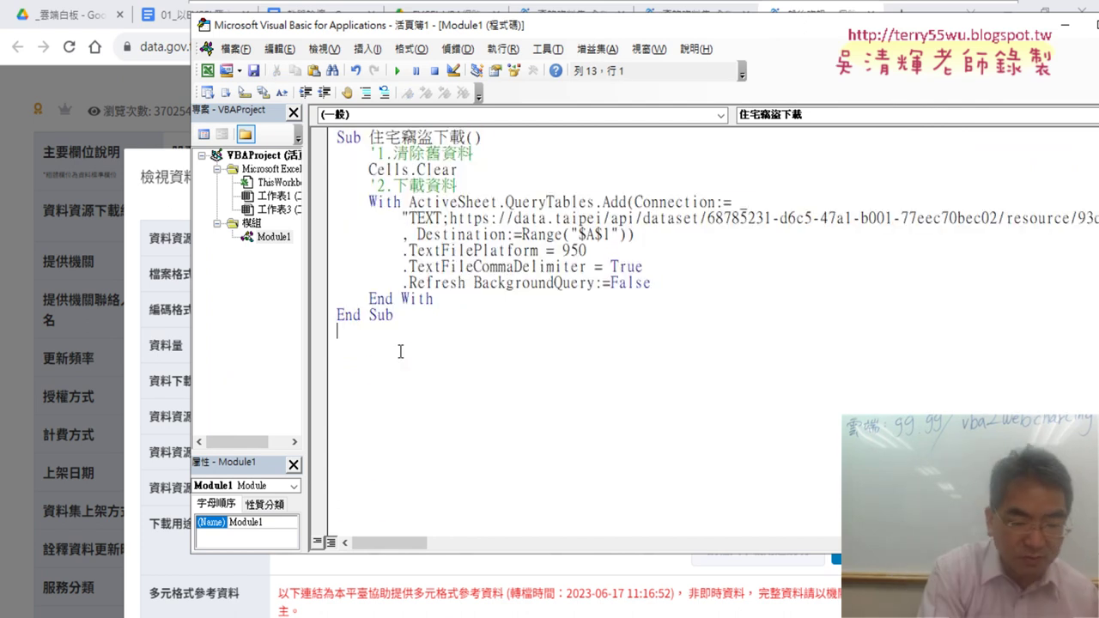
key("ctrl+v")
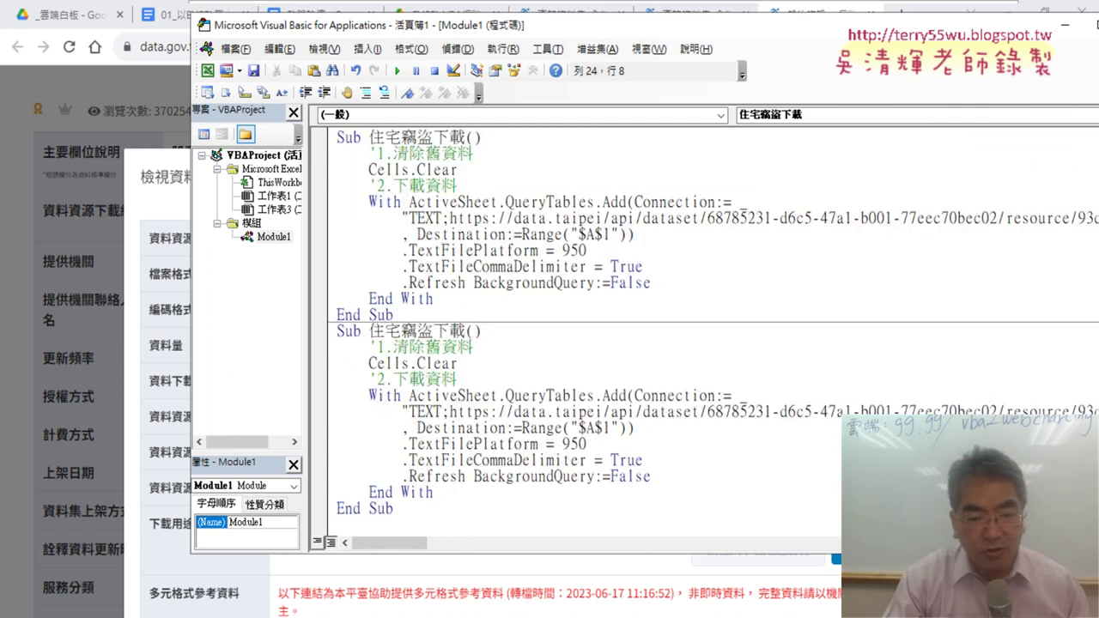
Back in Chrome, close the details preview and select the dataset title words 盤後資訊.
key("alt+Tab")
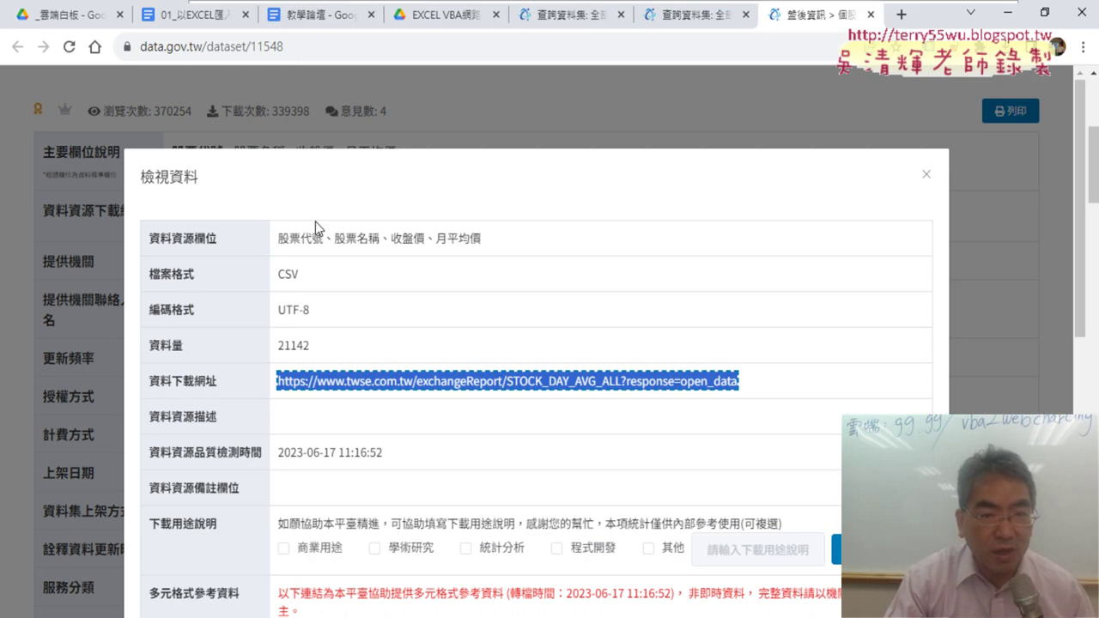
left_click(937, 185)
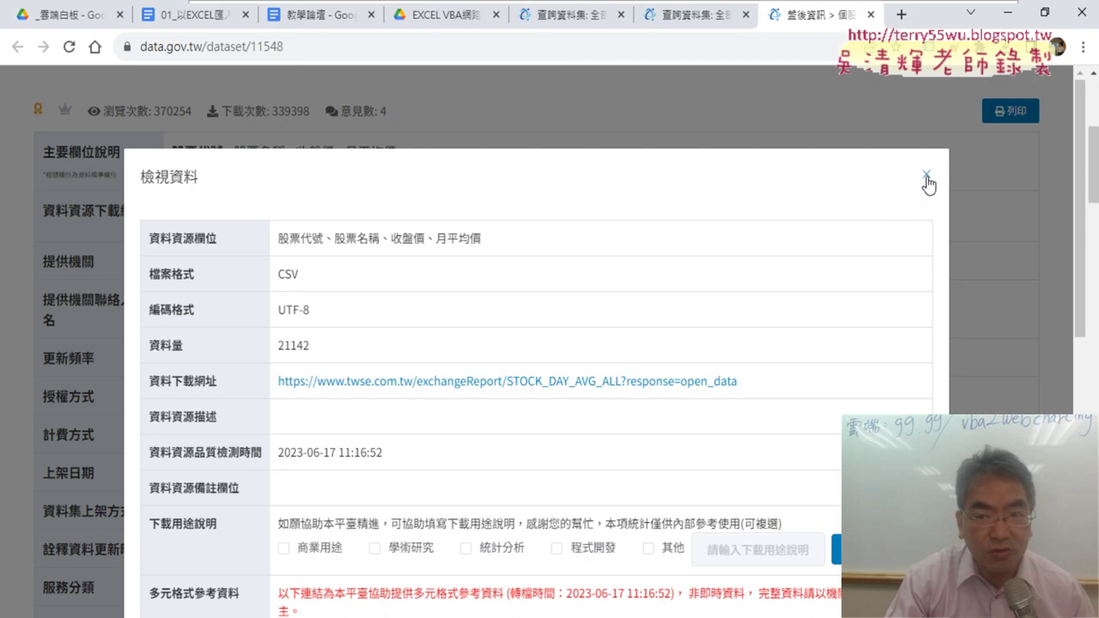
left_click(927, 178)
scroll(335, 180, "up", 2)
scroll(339, 258, "up", 2)
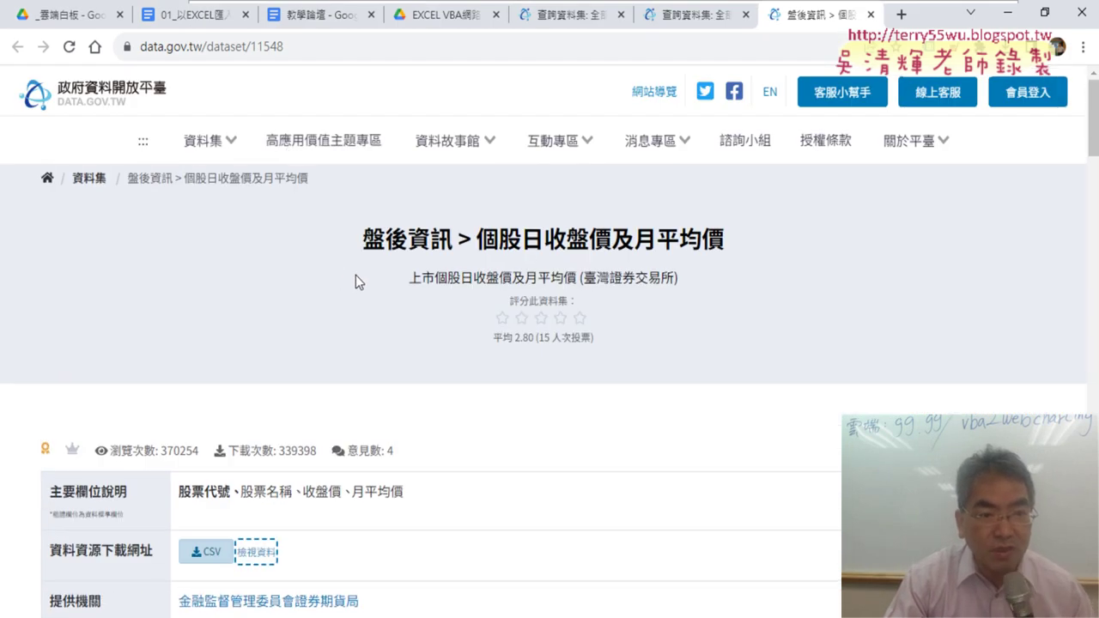
left_click_drag(364, 240, 460, 219)
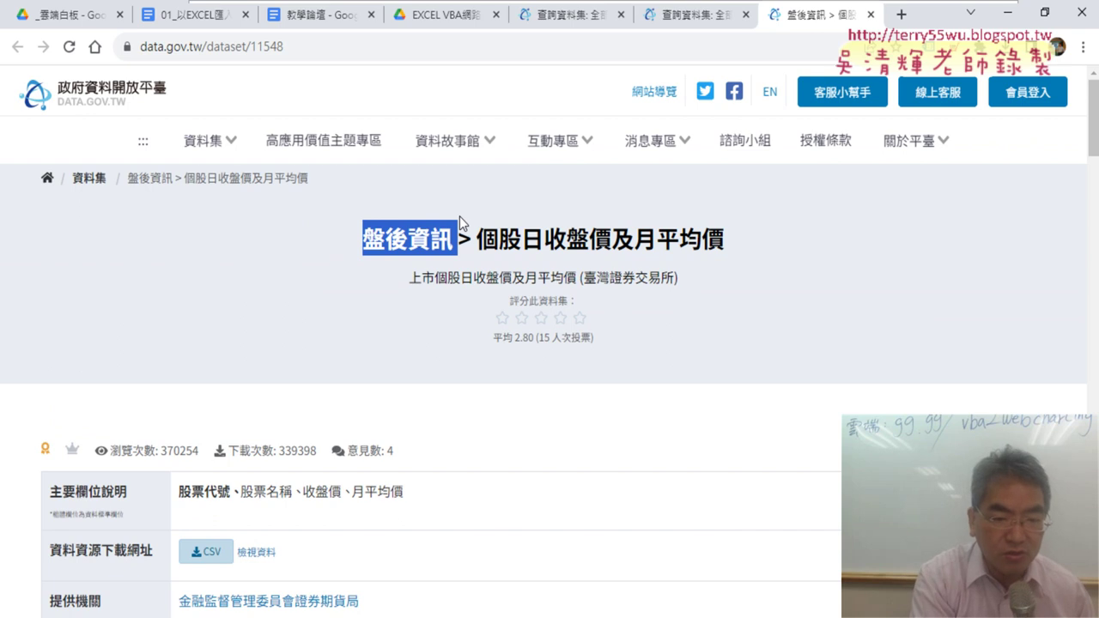
Rename the pasted macro copy to 盤後資訊下載.
key("alt+Tab")
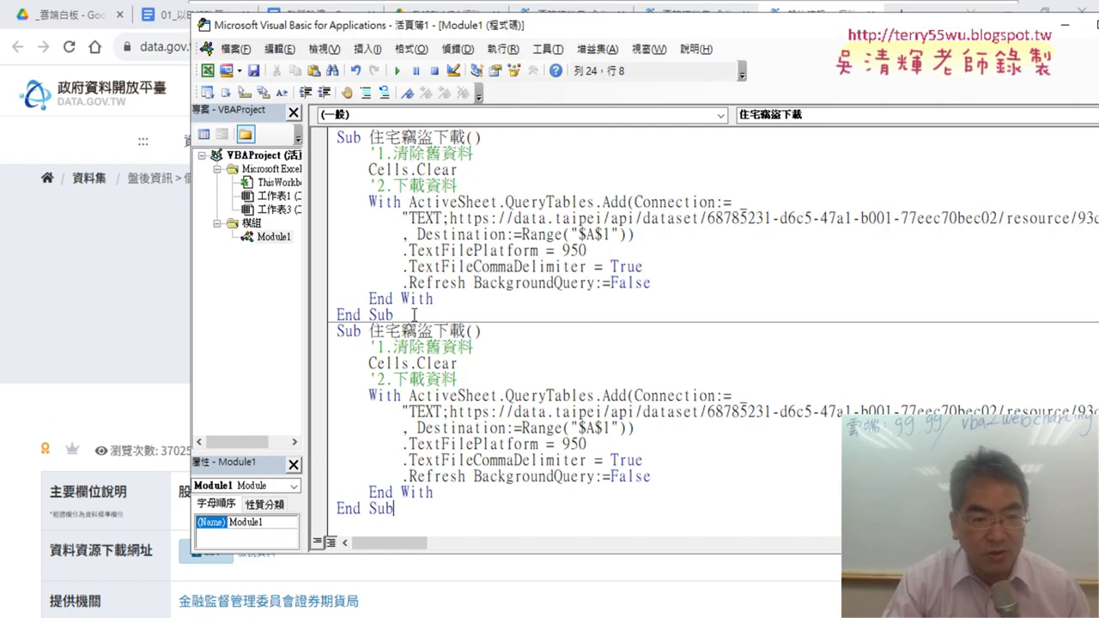
left_click_drag(369, 331, 434, 331)
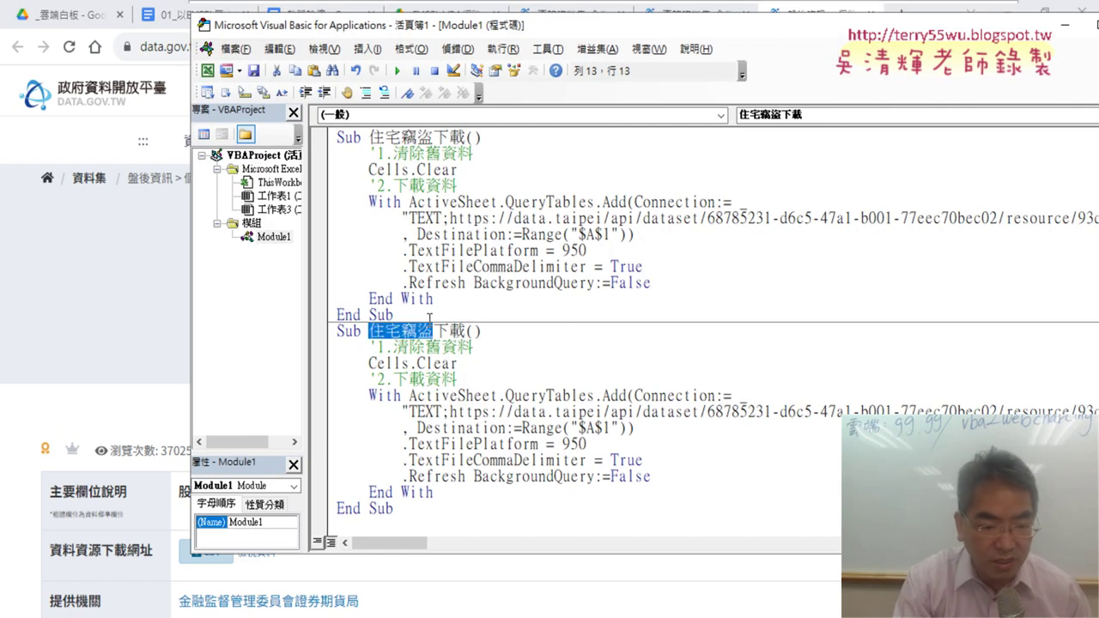
key("ctrl+v")
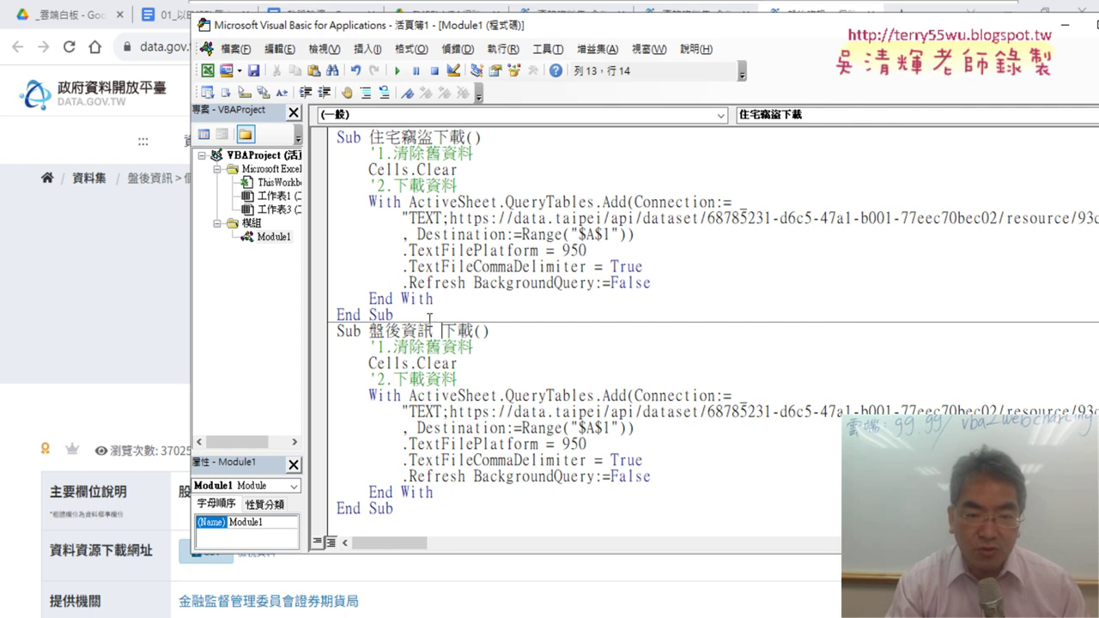
key("BackSpace")
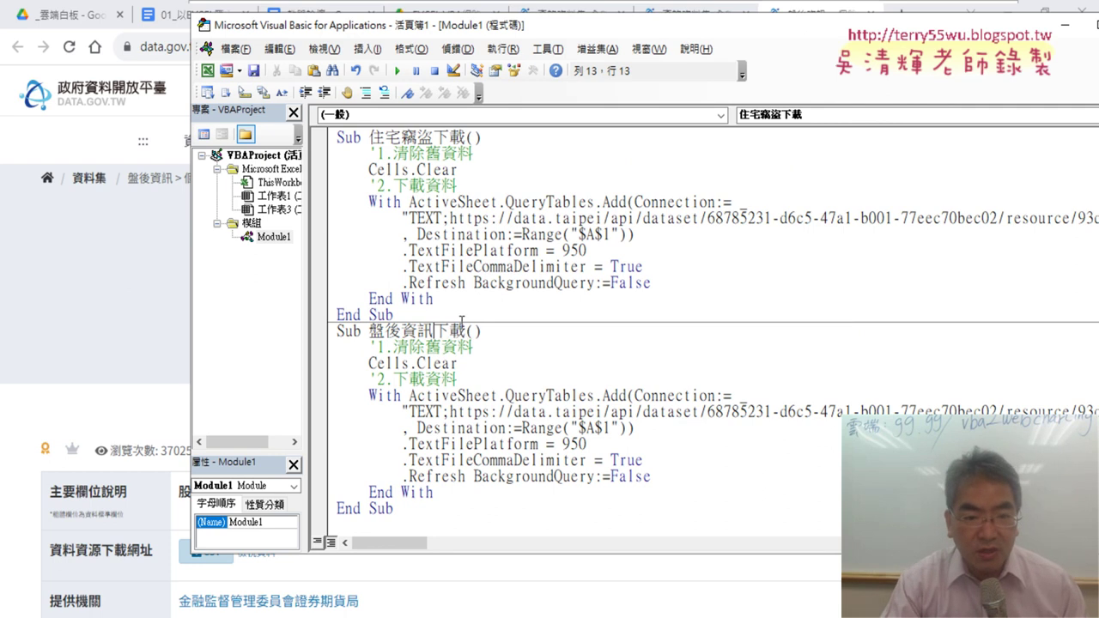
Delete the old data.taipei URL, leaving the second macro's connection as just "TEXT;".
left_click_drag(450, 413, 1089, 406)
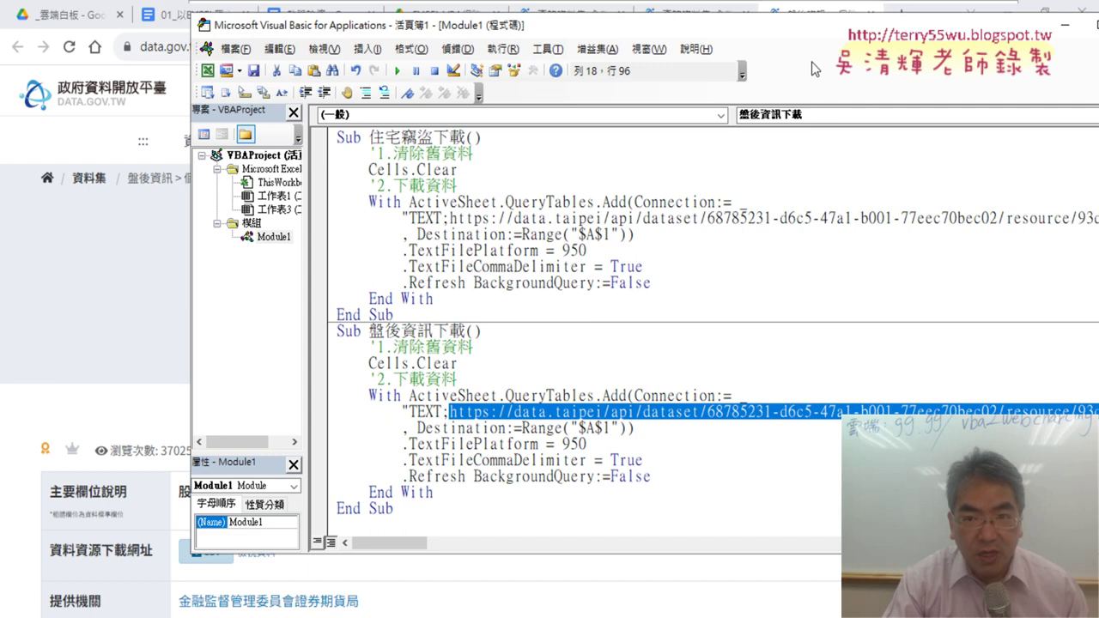
left_click_drag(787, 29, 554, 28)
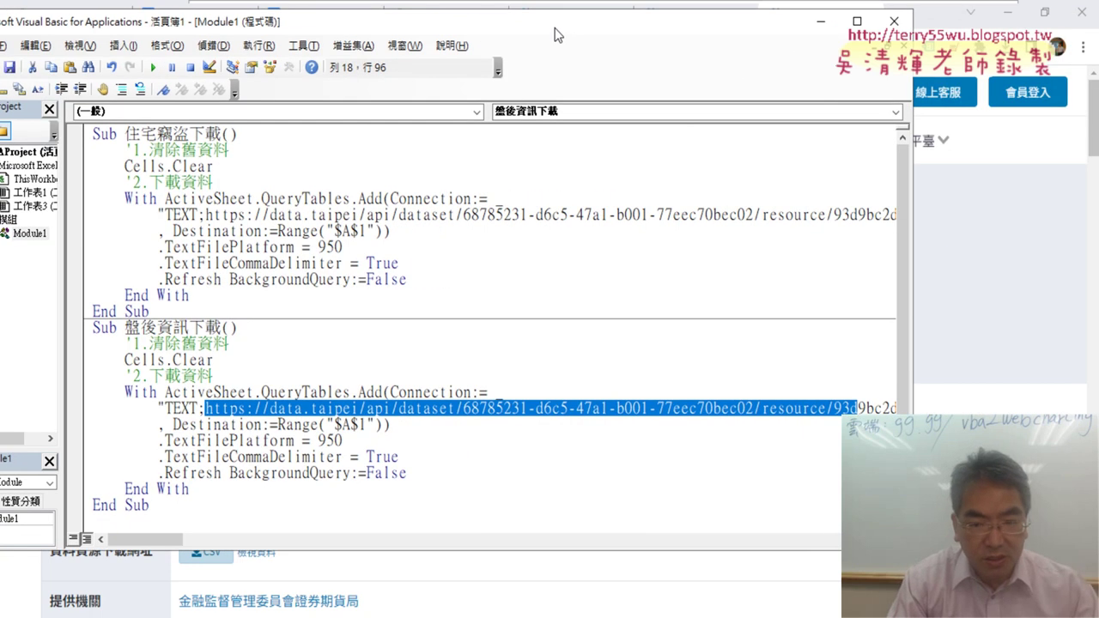
key("shift+End")
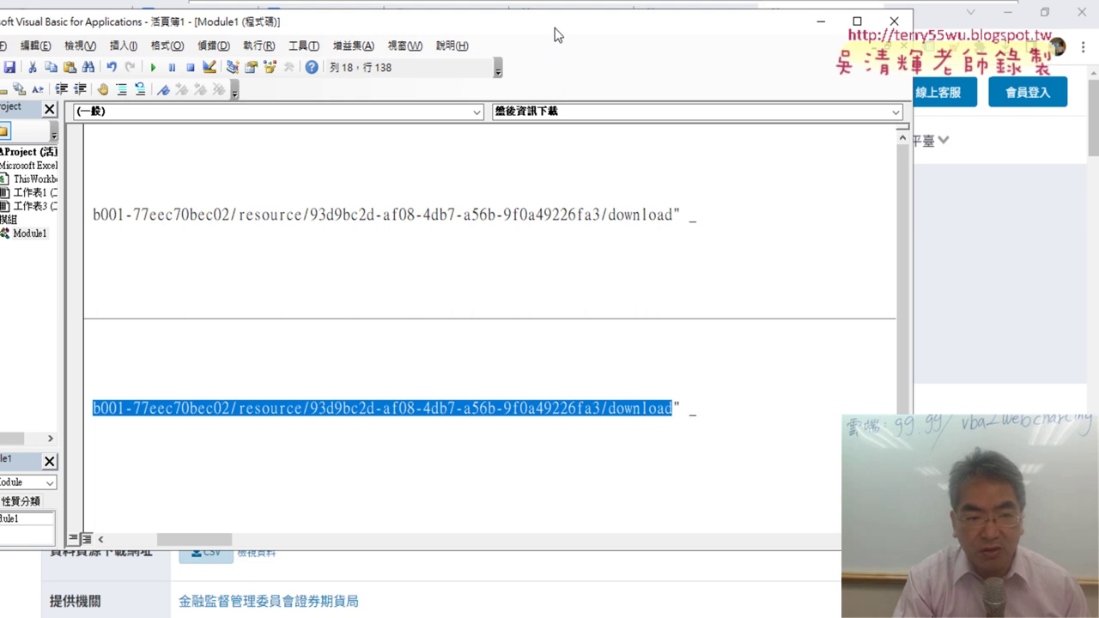
key("Delete")
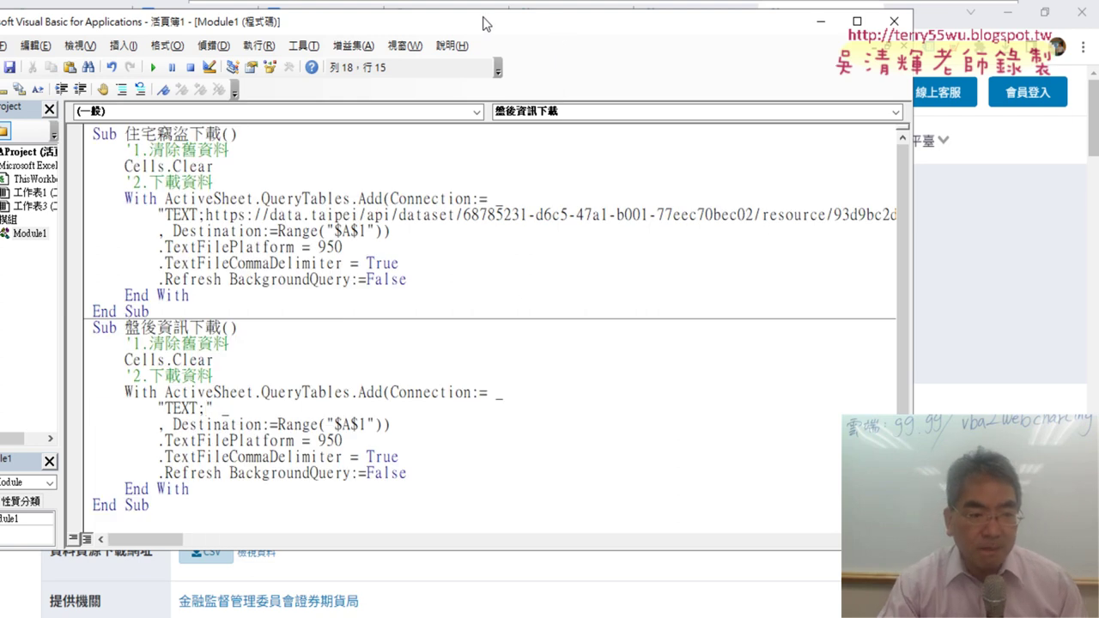
left_click_drag(158, 409, 216, 404)
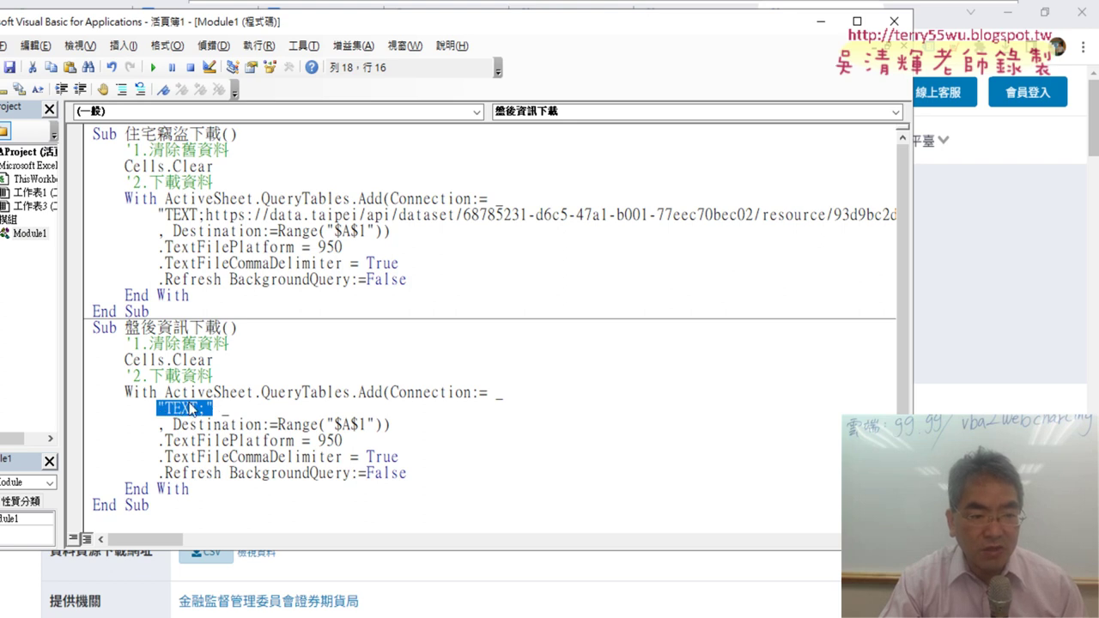
left_click(206, 410)
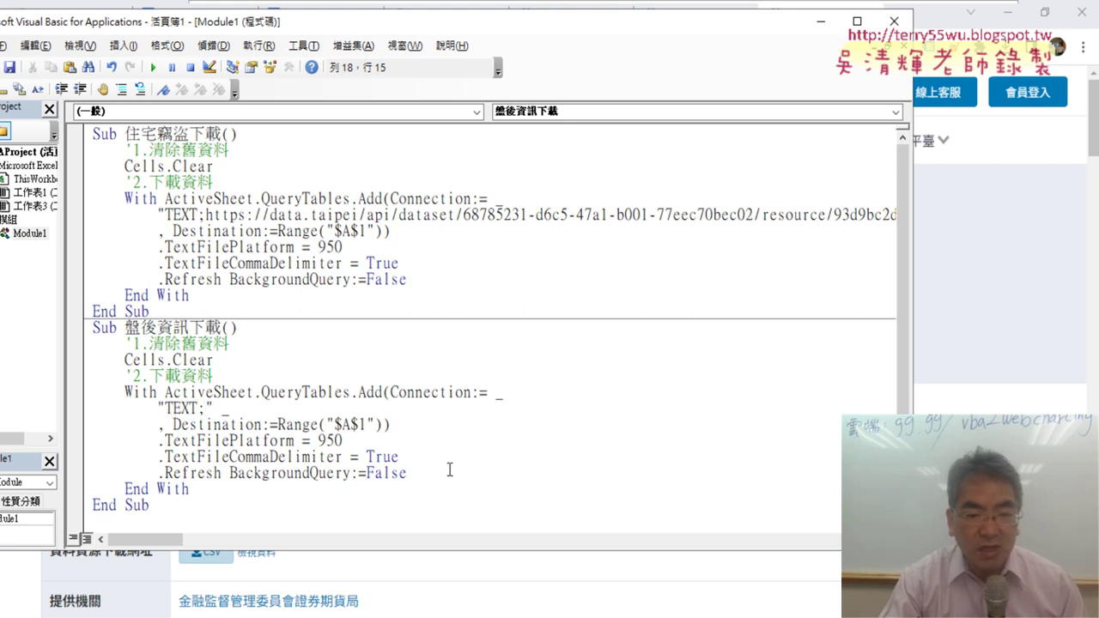
key("alt+Tab")
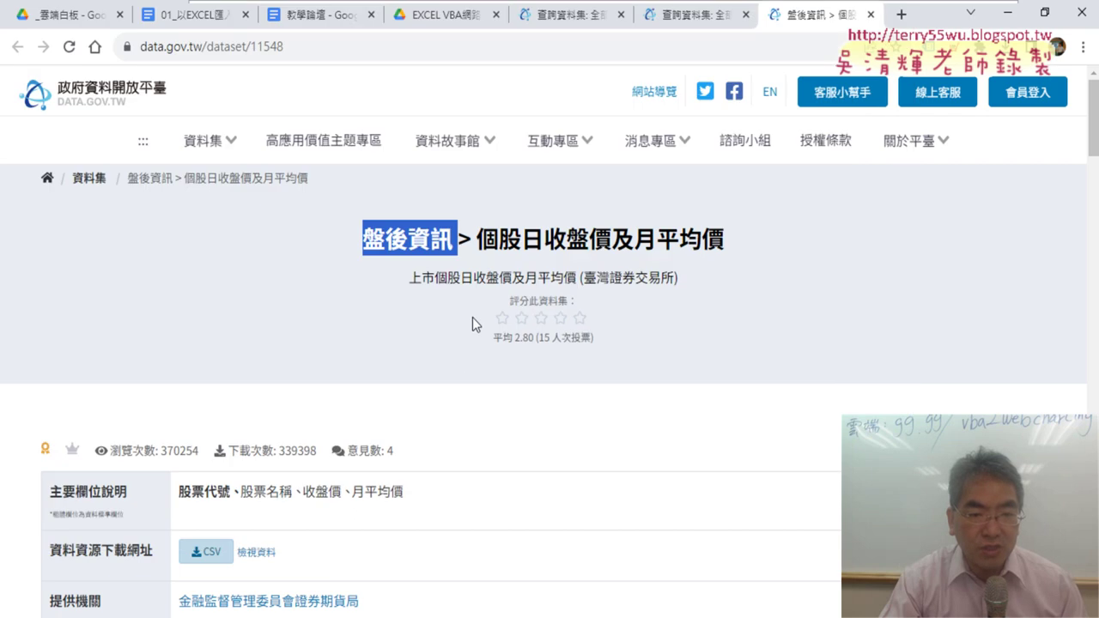
Copy the TWSE download URL from the dataset's CSV resource details.
scroll(468, 365, "down", 3)
left_click(257, 297)
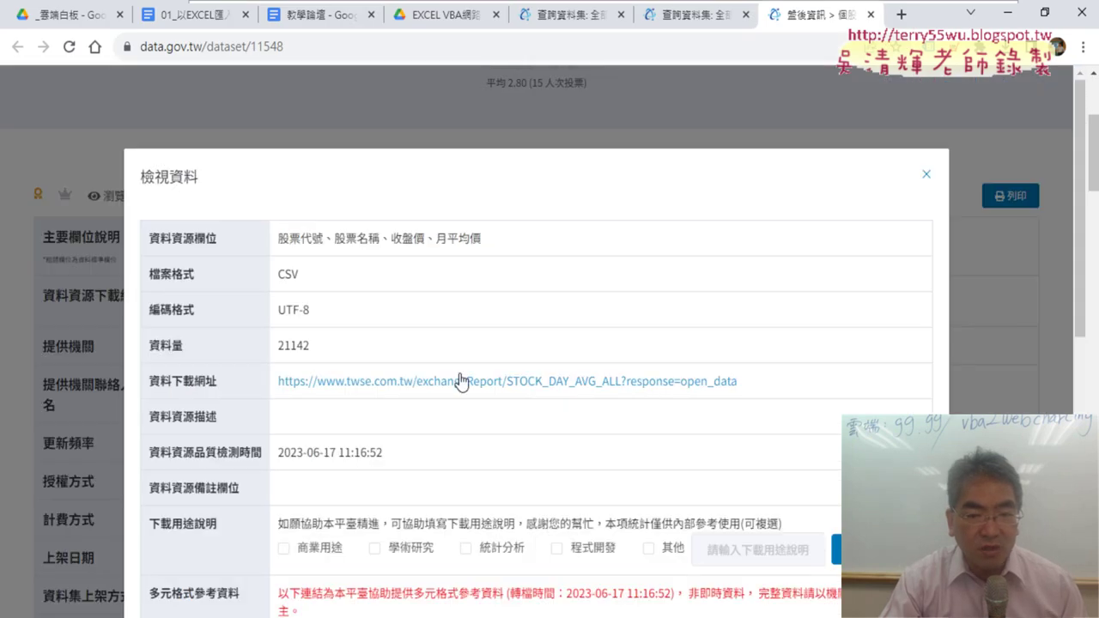
left_click_drag(762, 382, 284, 375)
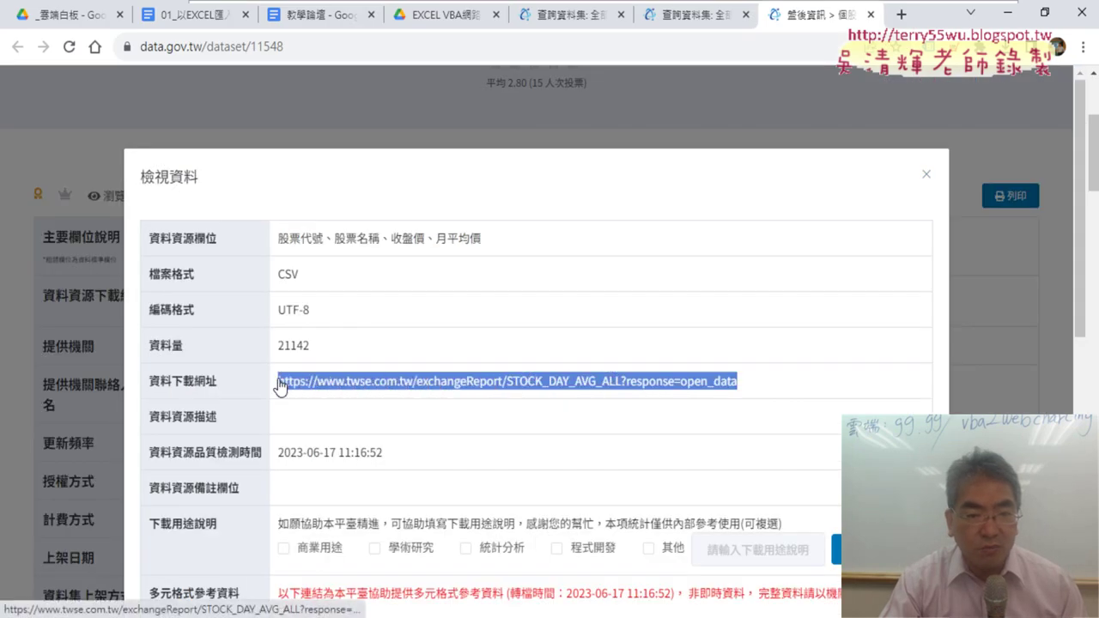
right_click(279, 386)
left_click(365, 504)
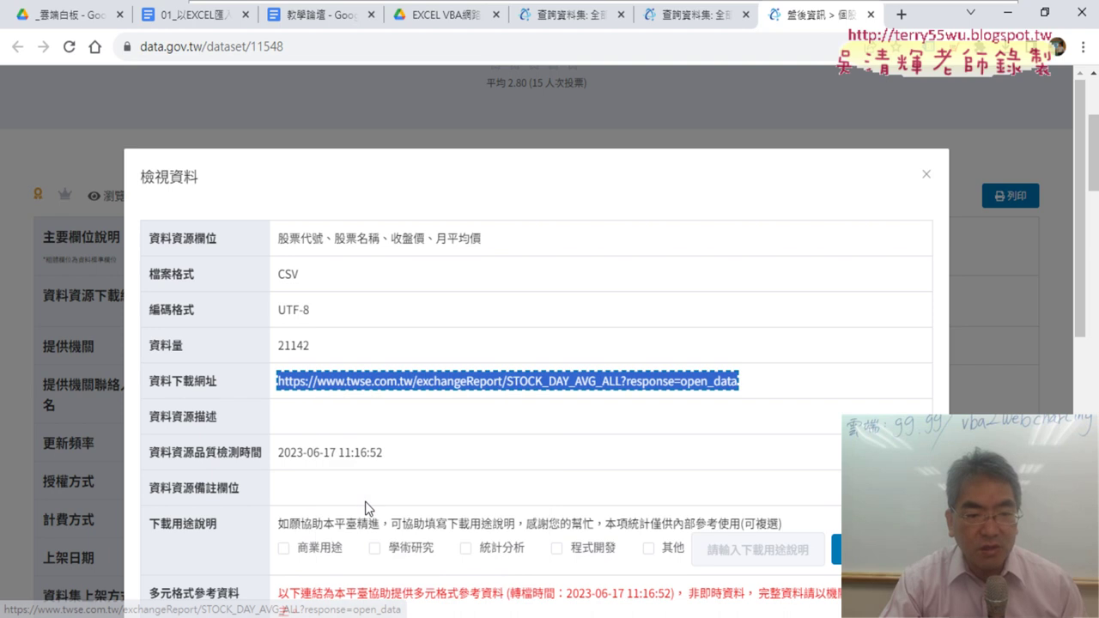
Paste the STOCK_DAY_AVG_ALL URL right after TEXT; in the 盤後資訊下載 connection string.
left_click(1007, 12)
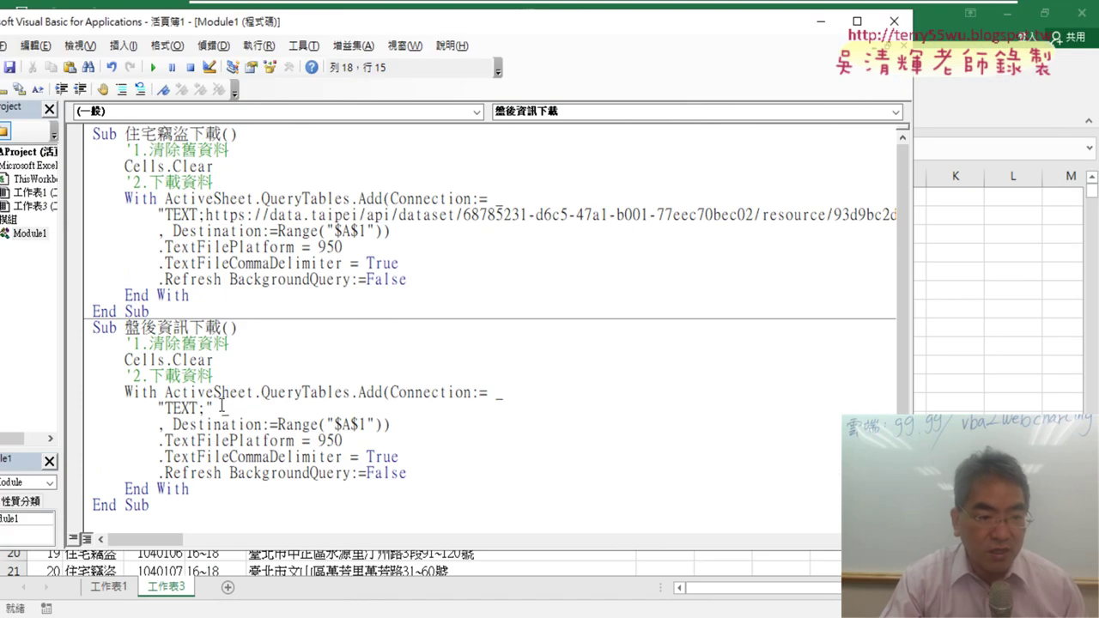
left_click_drag(213, 409, 206, 410)
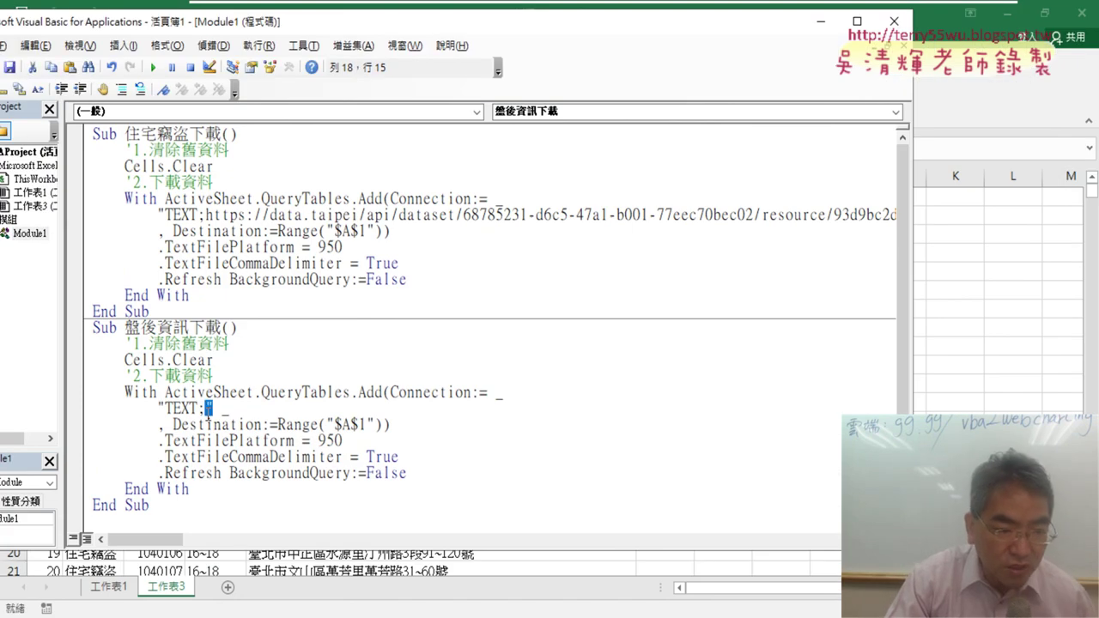
left_click(197, 409)
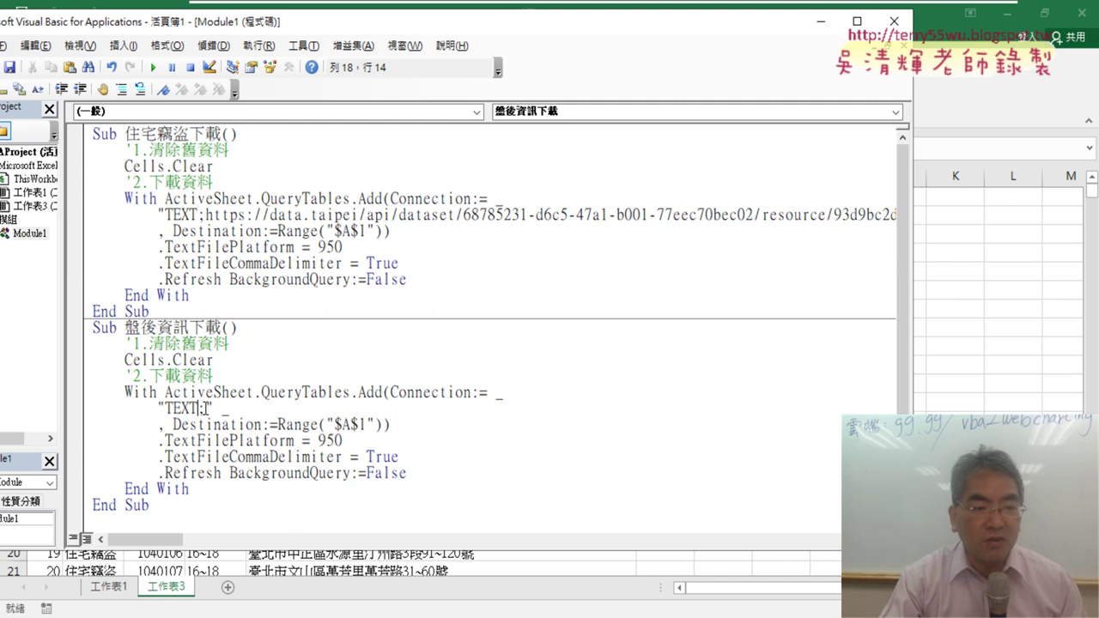
key("ctrl+v")
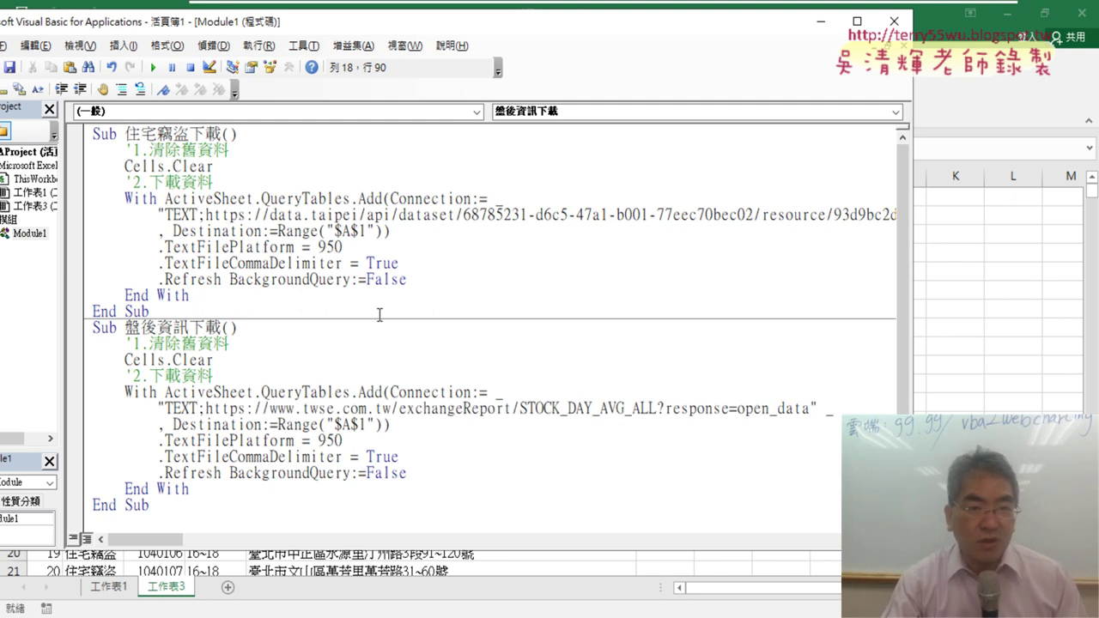
double_click(488, 30)
Run 盤後資訊下載, which loads the stock prices as garbled text.
left_click_drag(771, 45, 710, 38)
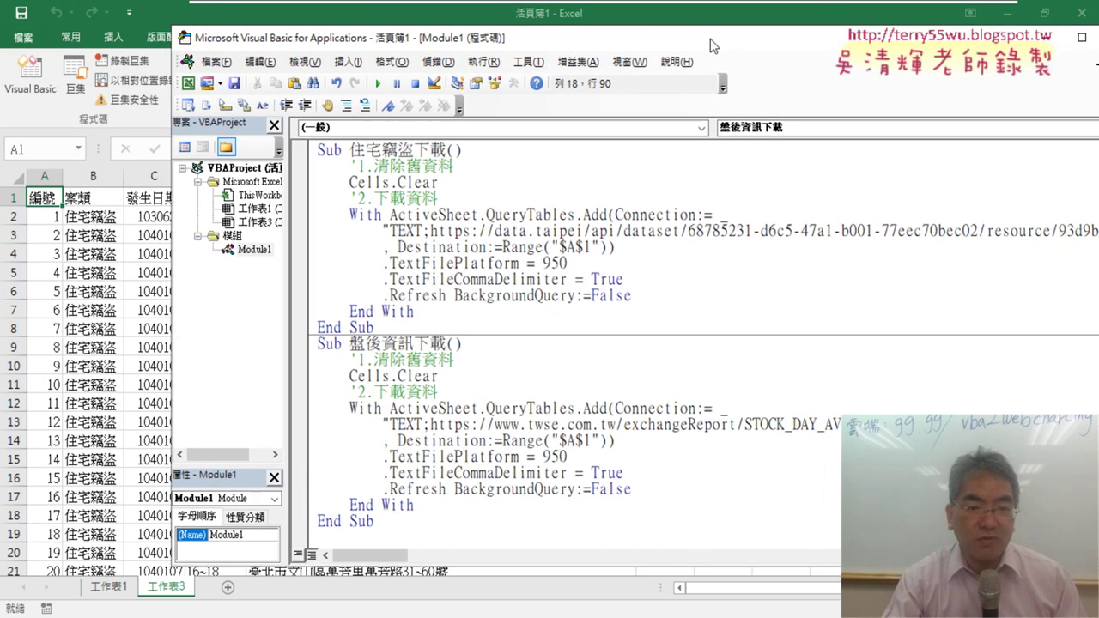
left_click(563, 455)
left_click(377, 83)
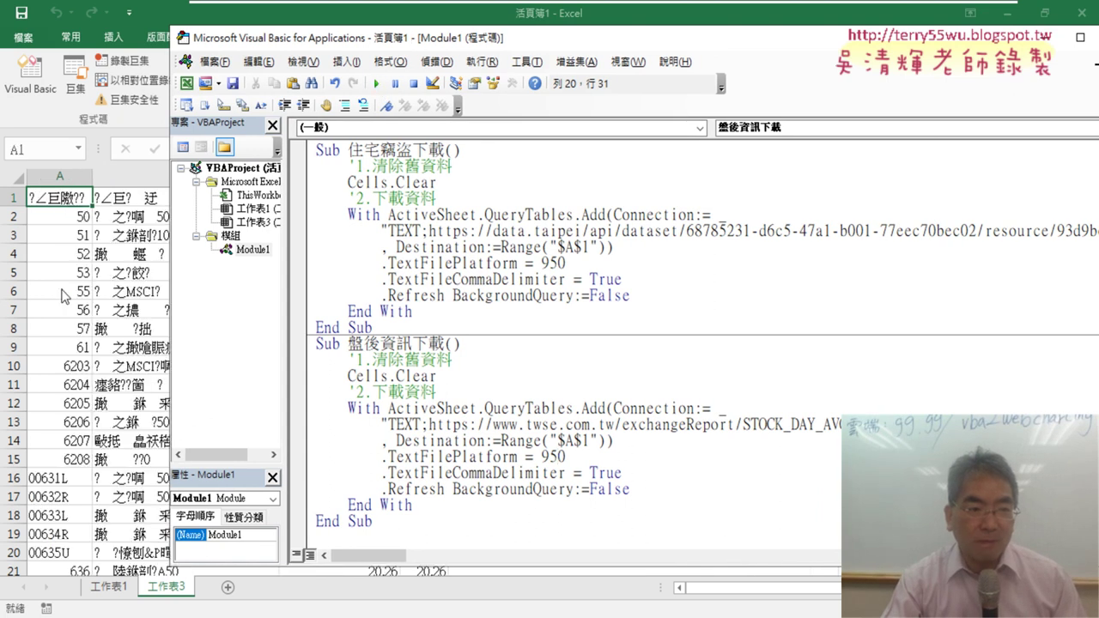
left_click_drag(309, 30, 375, 28)
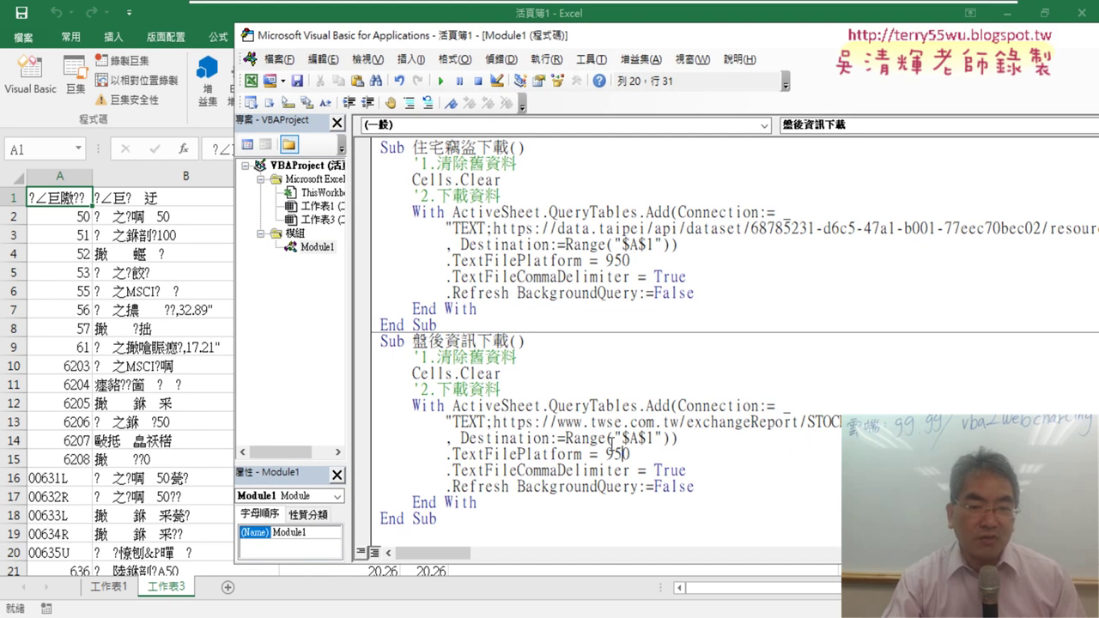
Change .TextFilePlatform from 950 to 65001 and rerun the macro.
left_click_drag(630, 454, 607, 452)
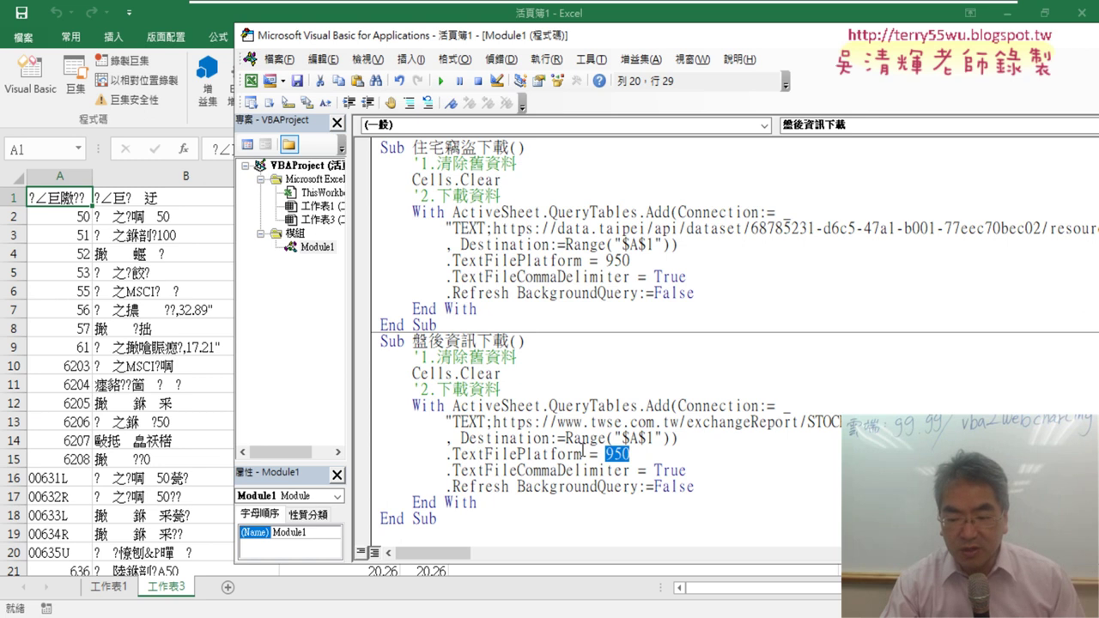
type("65001")
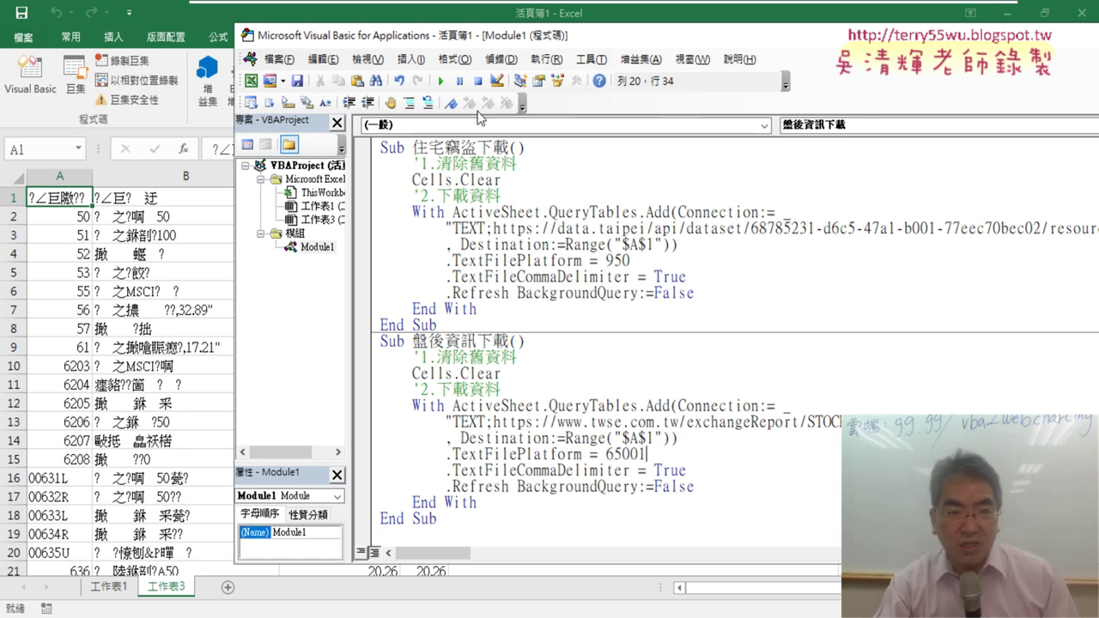
left_click(441, 81)
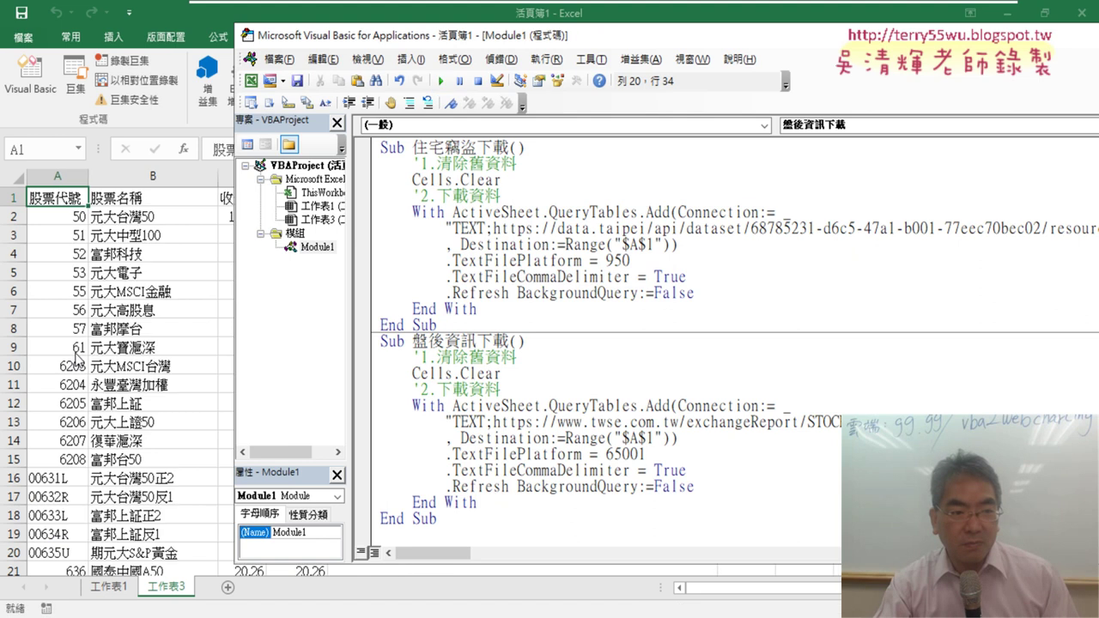
Check the downloaded stock codes, names and prices from A1 to the last row.
left_click(148, 350)
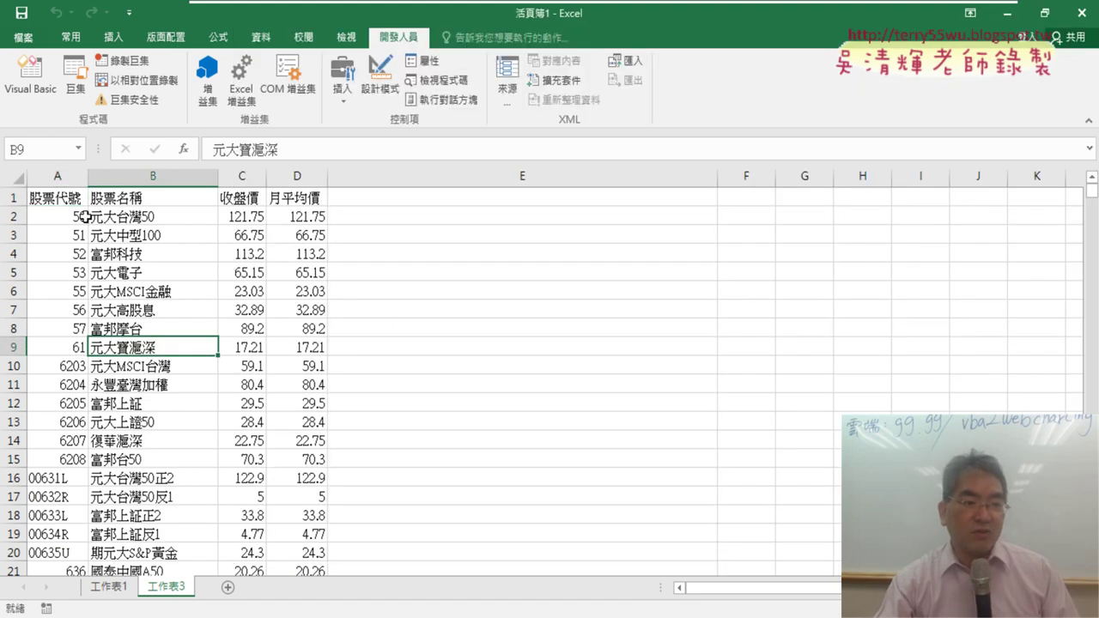
left_click(70, 200)
key("ctrl+Down")
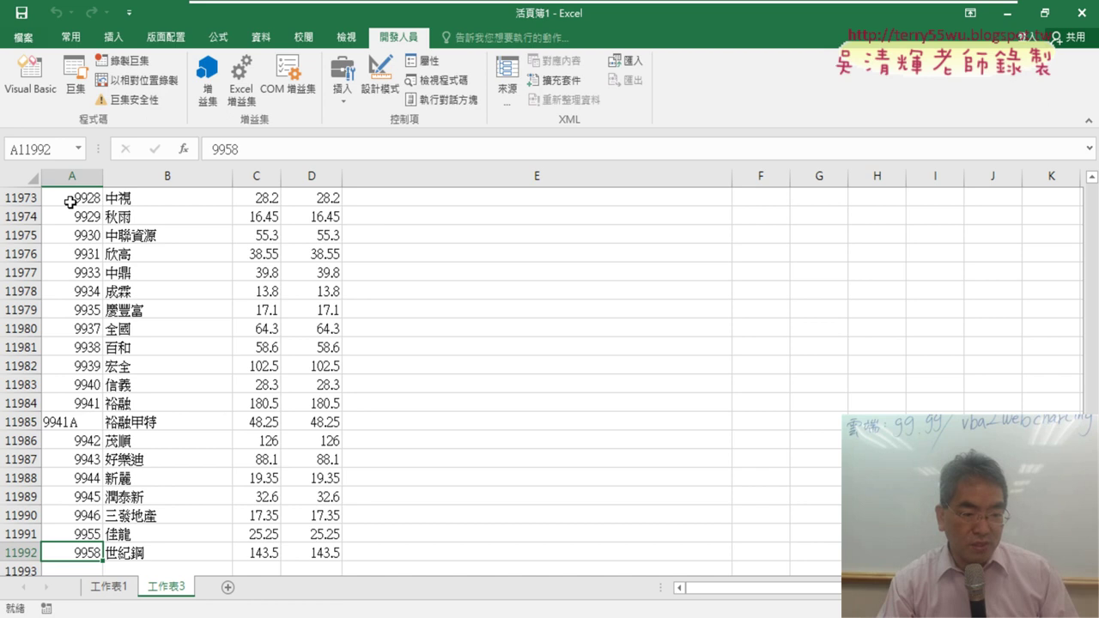
key("ctrl+Up")
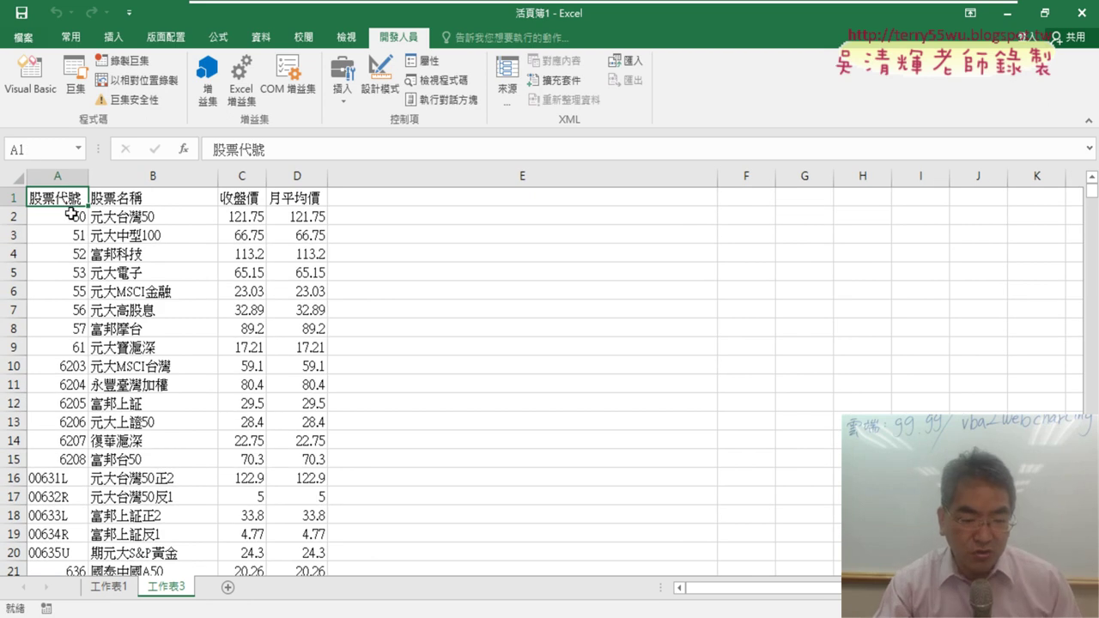
key("alt+F11")
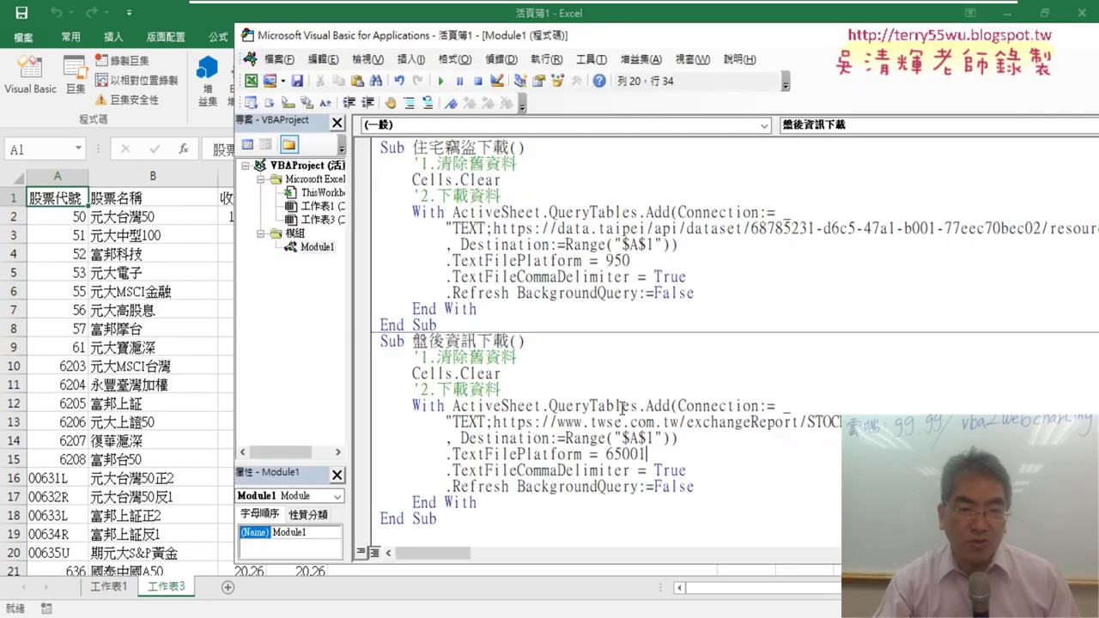
Widen the Project pane and highlight 盤後資訊下載's settings, comments and name.
left_click(349, 302)
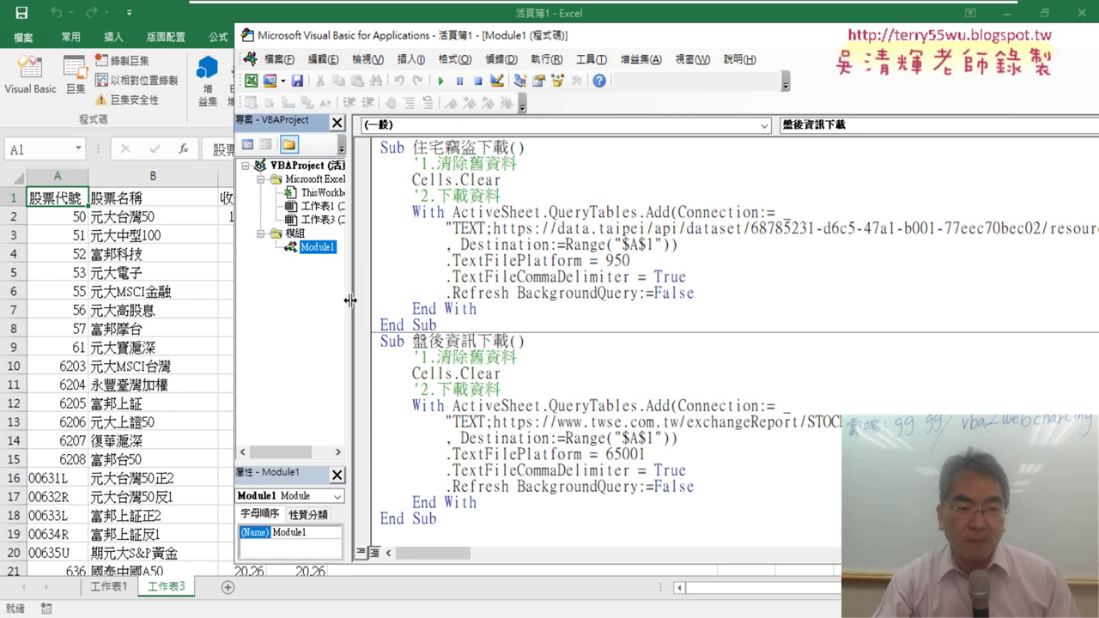
left_click_drag(377, 301, 398, 300)
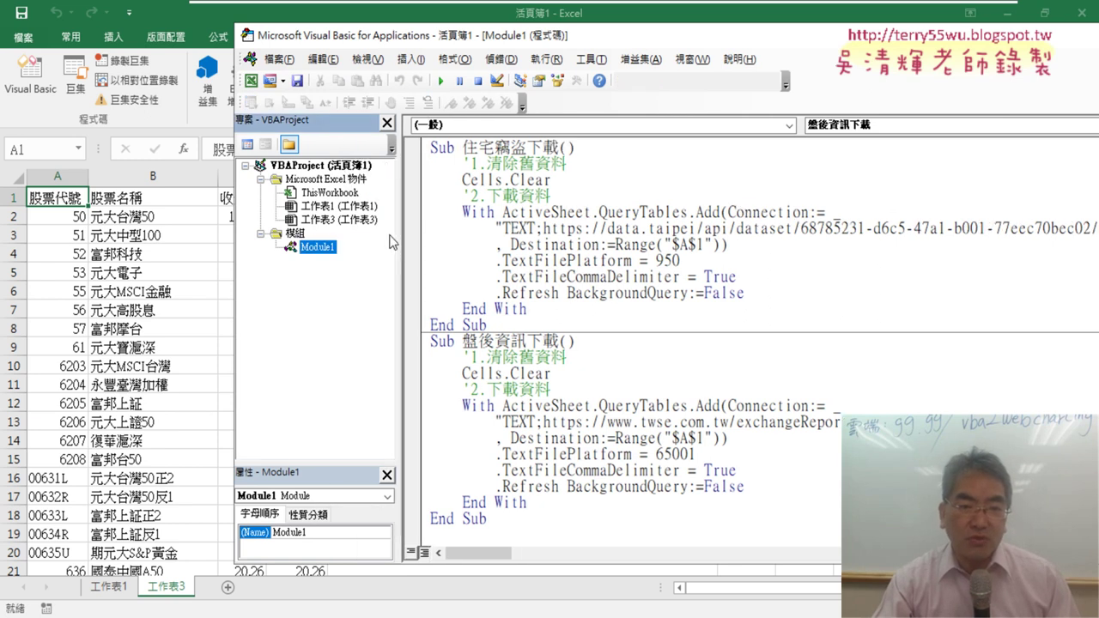
left_click_drag(773, 297, 428, 261)
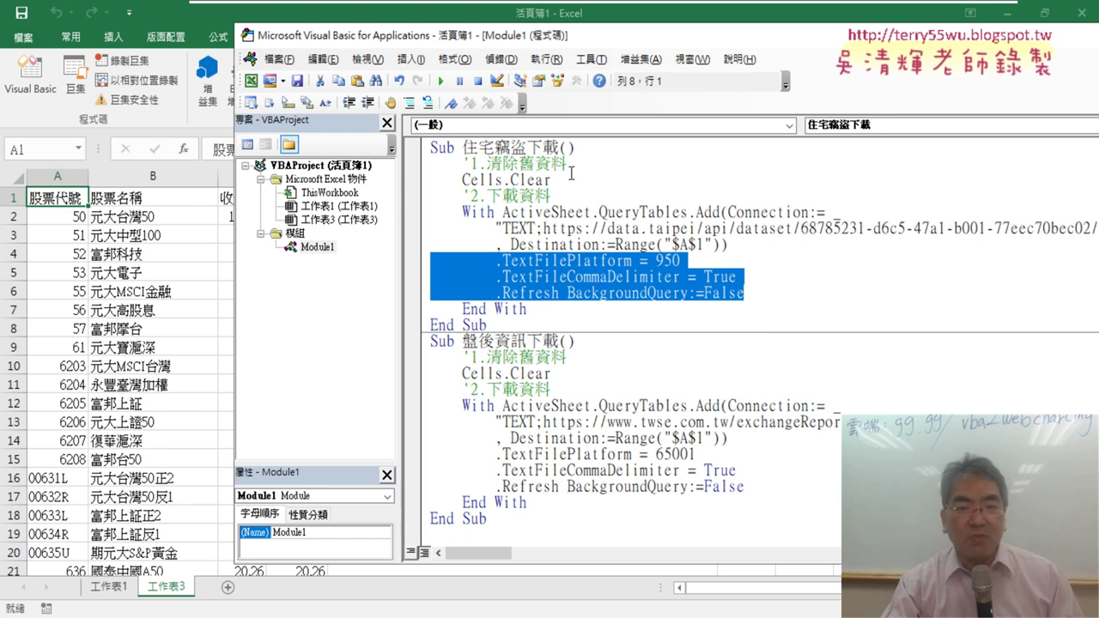
left_click_drag(567, 163, 417, 164)
left_click_drag(548, 196, 421, 200)
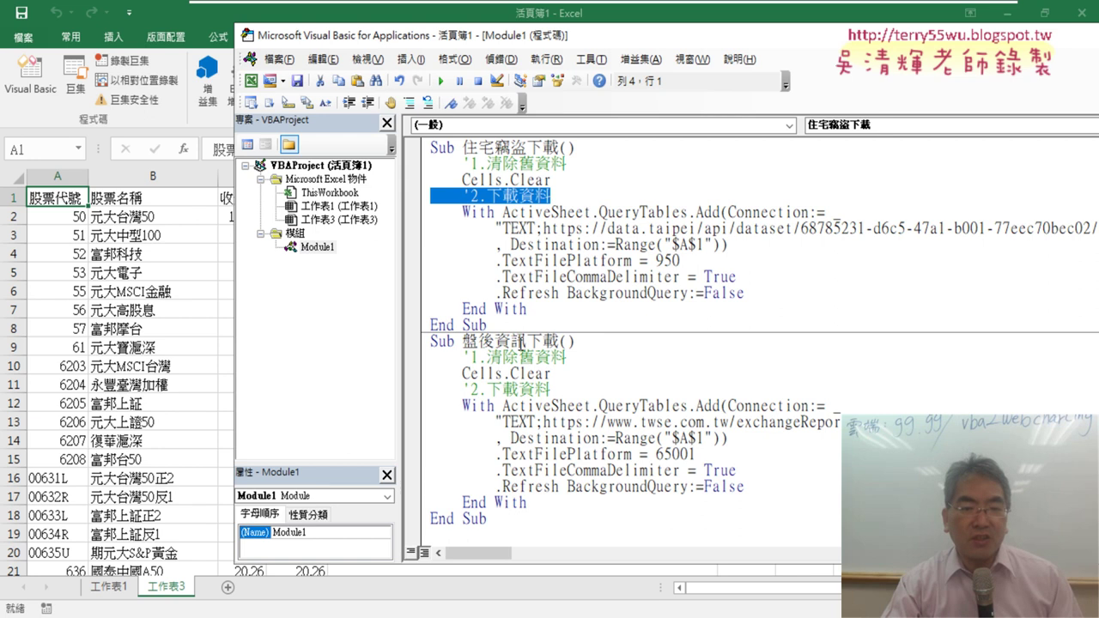
left_click_drag(468, 341, 526, 341)
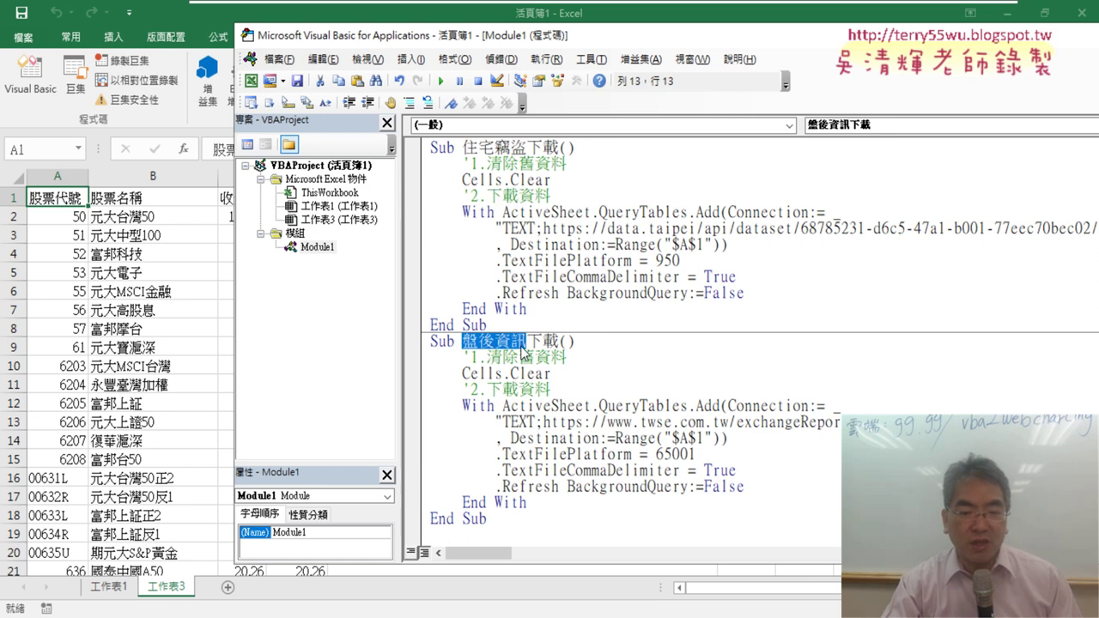
key("alt+Tab")
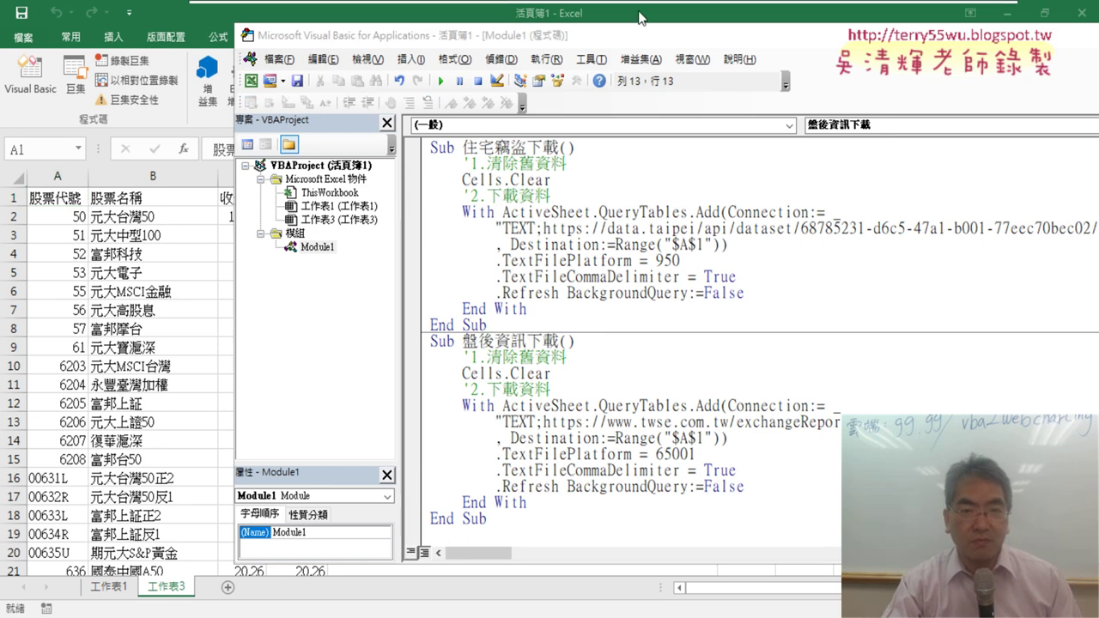